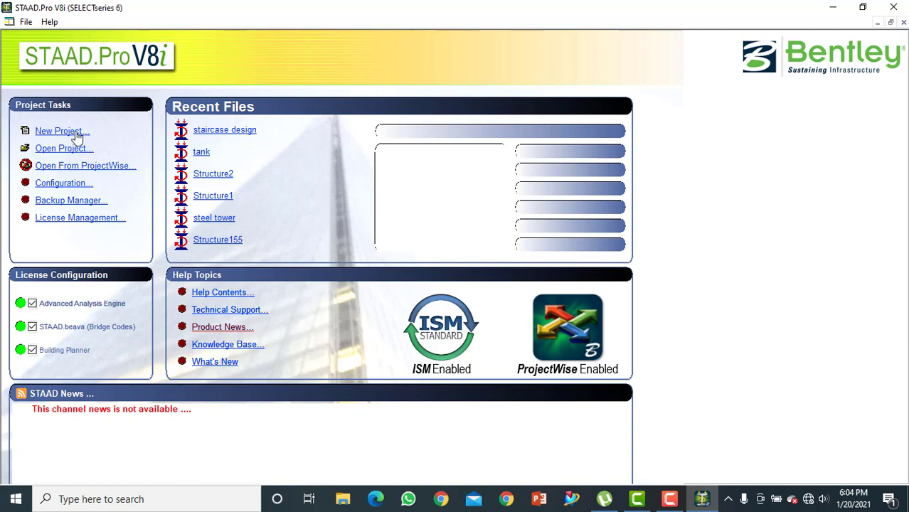
# Create a new Space structure project named staircase with metre and kilonewton units
pyautogui.click(72, 131)
pyautogui.click(317, 145)
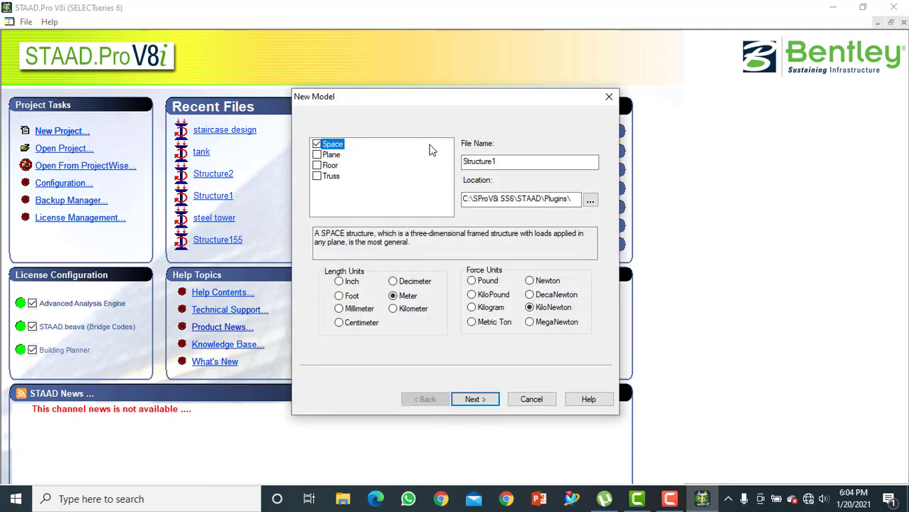
pyautogui.doubleClick(519, 162)
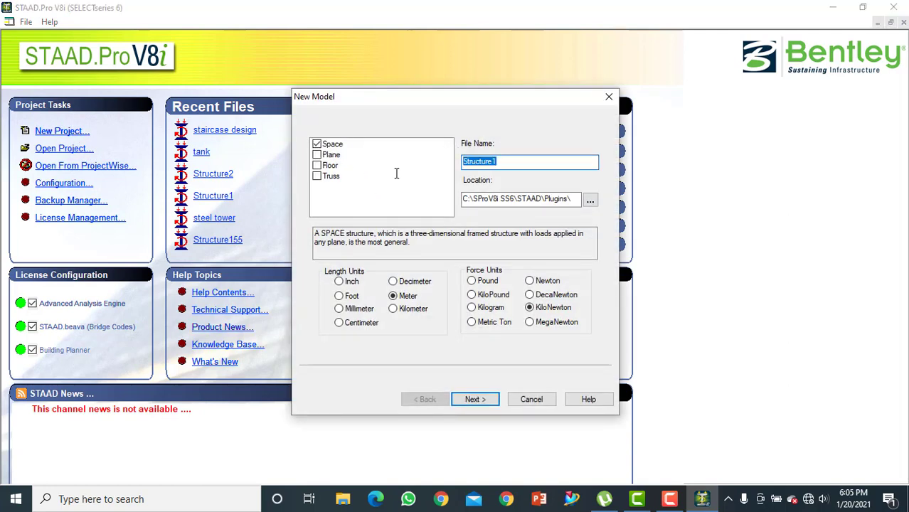
pyautogui.write('staircase')
pyautogui.click(474, 399)
pyautogui.click(474, 399)
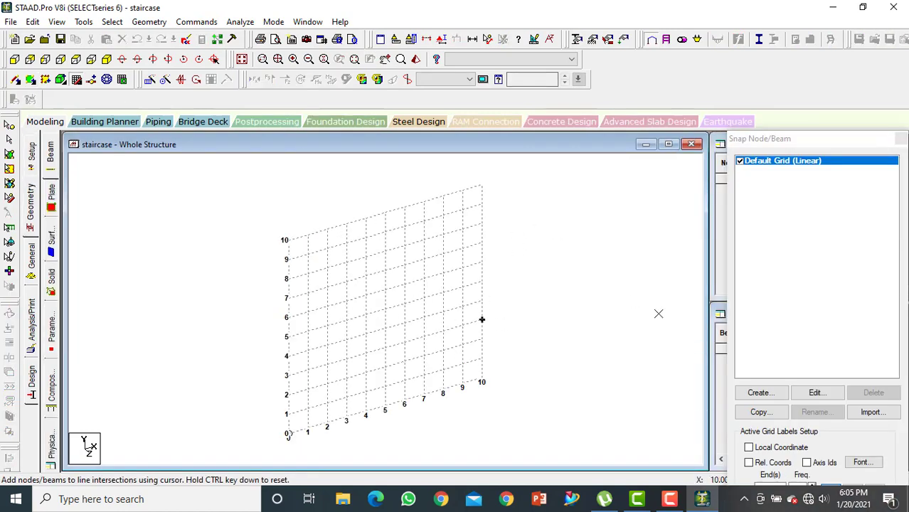
# Switch to the front view and set the default linear grid's X spacing to 0.3 m
pyautogui.click(14, 60)
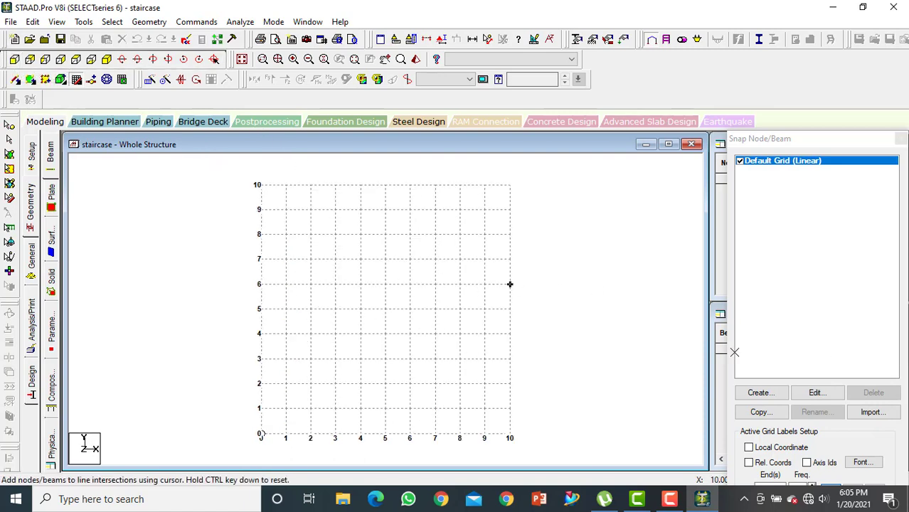
pyautogui.click(817, 393)
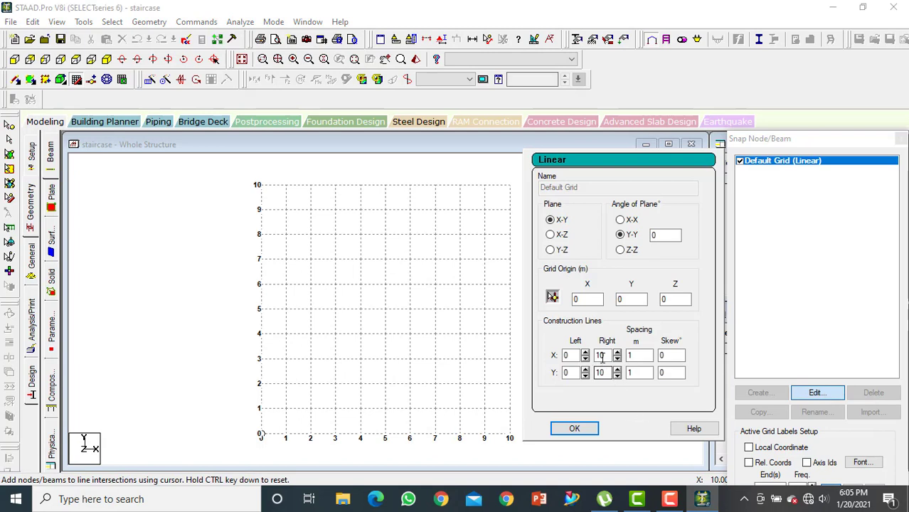
pyautogui.click(637, 355)
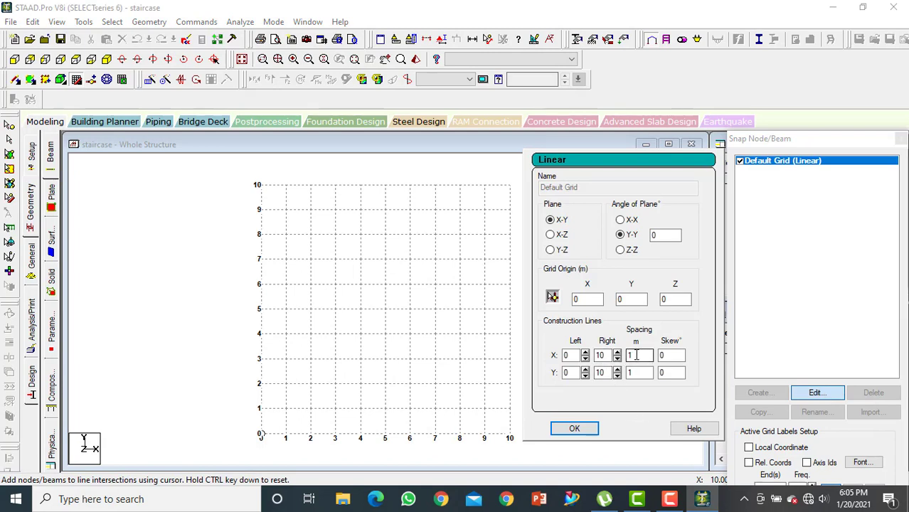
pyautogui.moveTo(637, 355); pyautogui.dragTo(625, 355)
pyautogui.press('Tab')
pyautogui.press('Tab')
pyautogui.press('Tab')
pyautogui.press('Tab')
pyautogui.press('Tab')
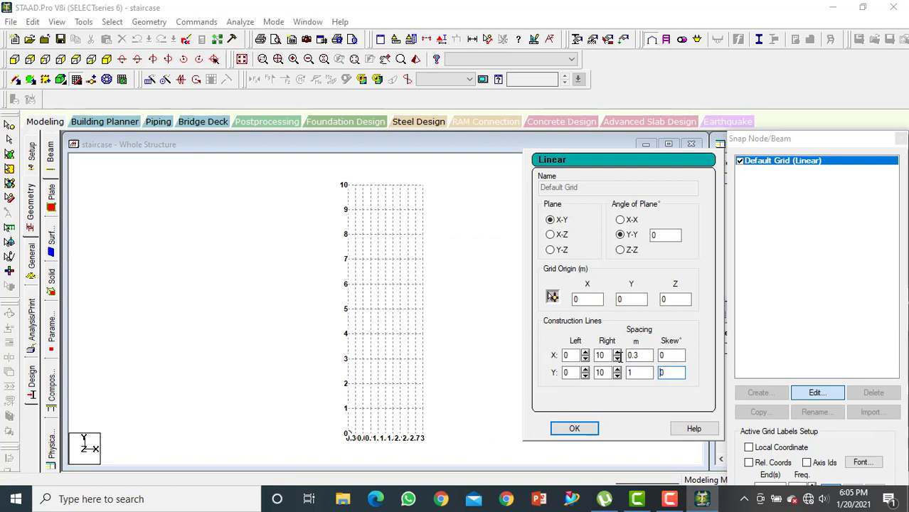
# Set the grid's Y spacing to 0.3 m with 15 construction lines and apply the grid changes
pyautogui.click(643, 373)
pyautogui.write('0.3')
pyautogui.hotkey('shift', 'Tab')
pyautogui.write('15')
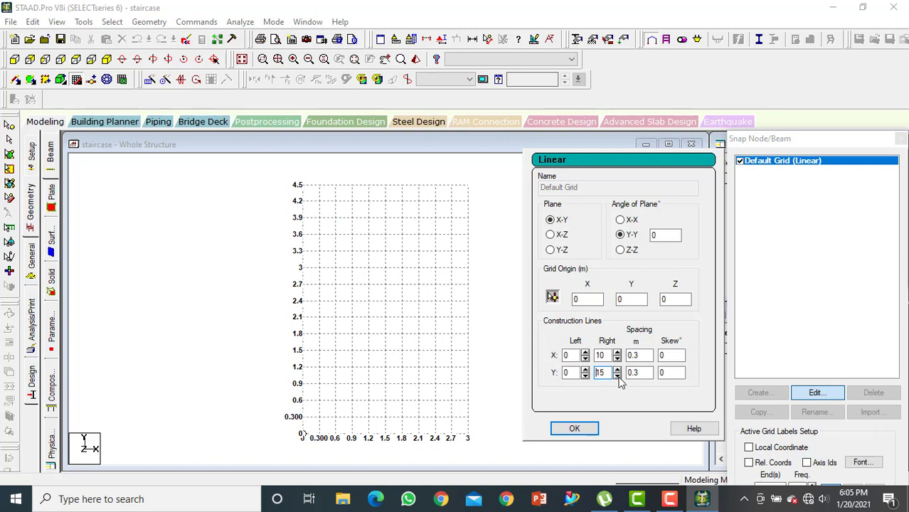
pyautogui.click(578, 431)
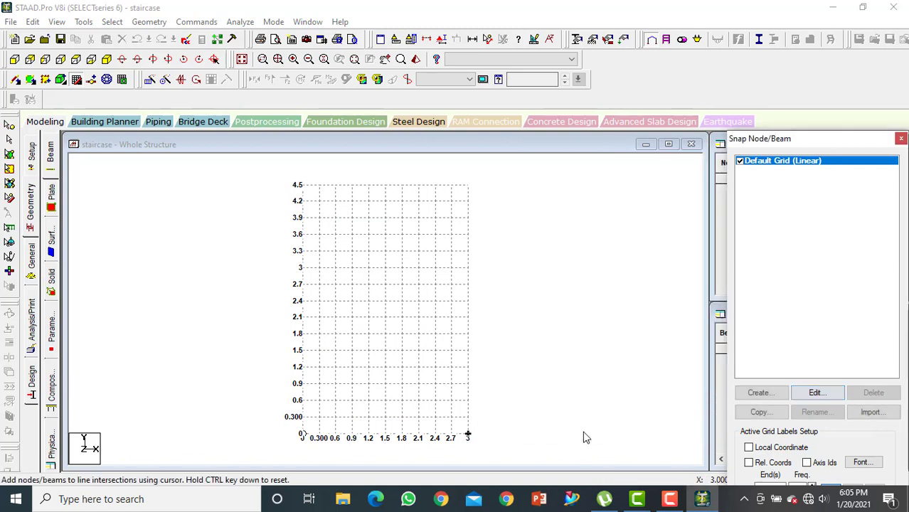
# Draw beams for the first three stair steps from the origin to (0.9, 0.9), with 0.3 m risers and treads
pyautogui.moveTo(385, 427); pyautogui.dragTo(415, 359, button='middle')
pyautogui.scroll(1, 406, 349)
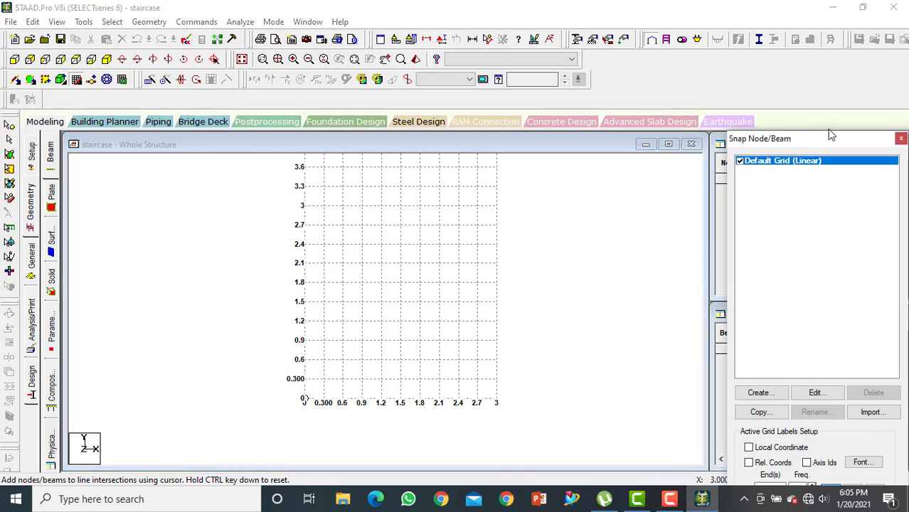
pyautogui.moveTo(830, 140); pyautogui.dragTo(822, 54)
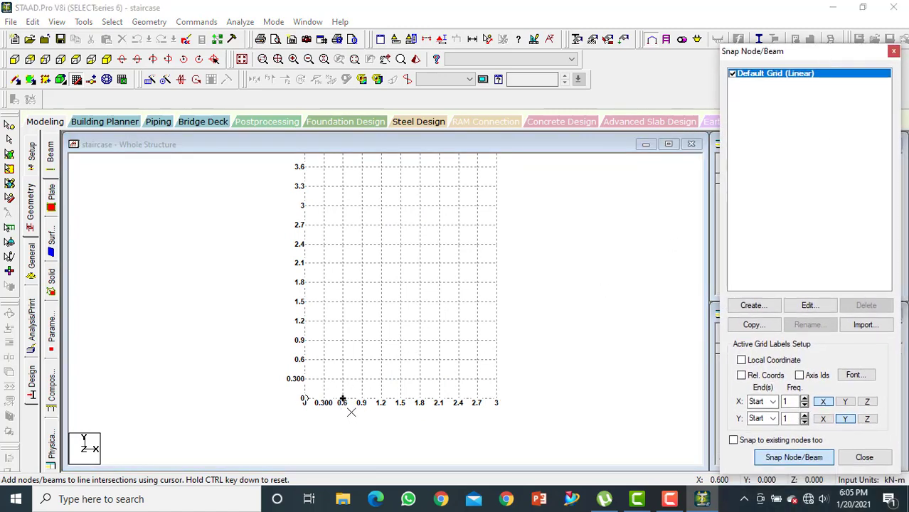
pyautogui.click(303, 401)
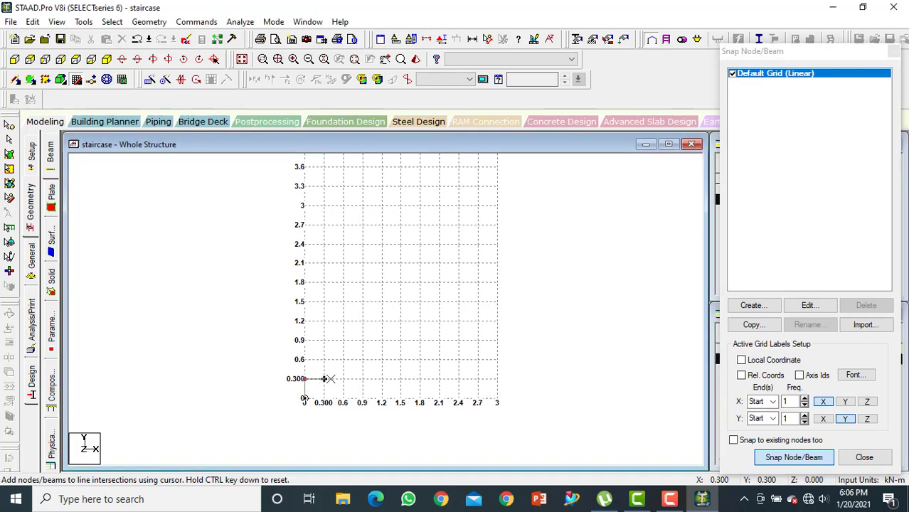
pyautogui.click(323, 378)
pyautogui.click(323, 359)
pyautogui.click(343, 360)
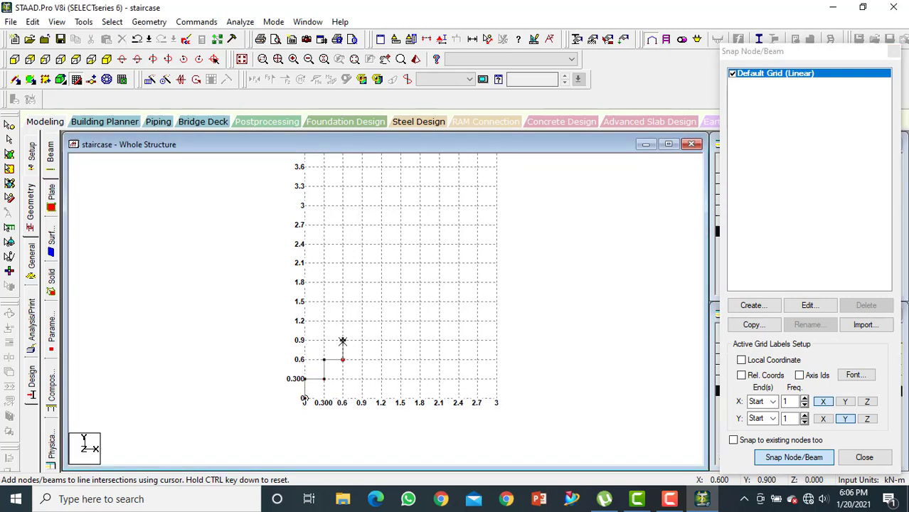
pyautogui.click(343, 340)
pyautogui.click(362, 340)
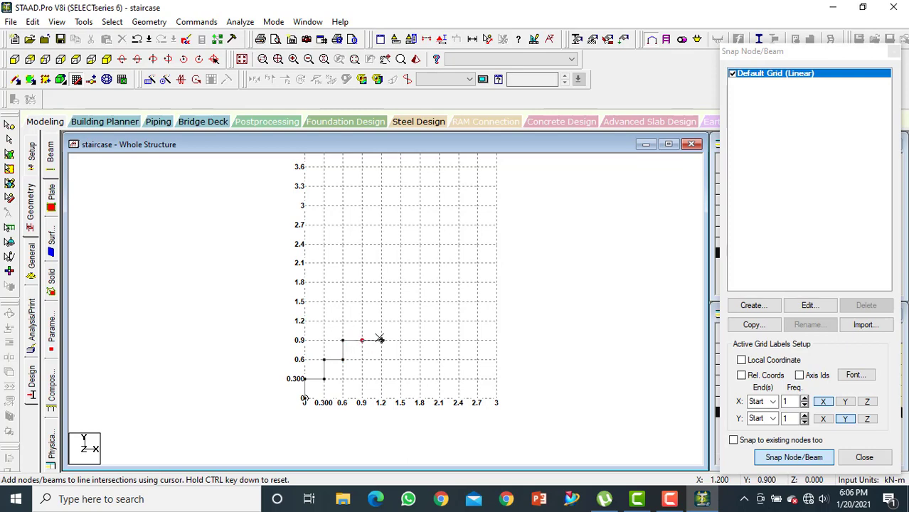
# Continue the stepped beams from (0.9, 0.9) to (2.1, 2.1) with 0.3 m risers and treads
pyautogui.click(362, 320)
pyautogui.click(382, 321)
pyautogui.click(382, 301)
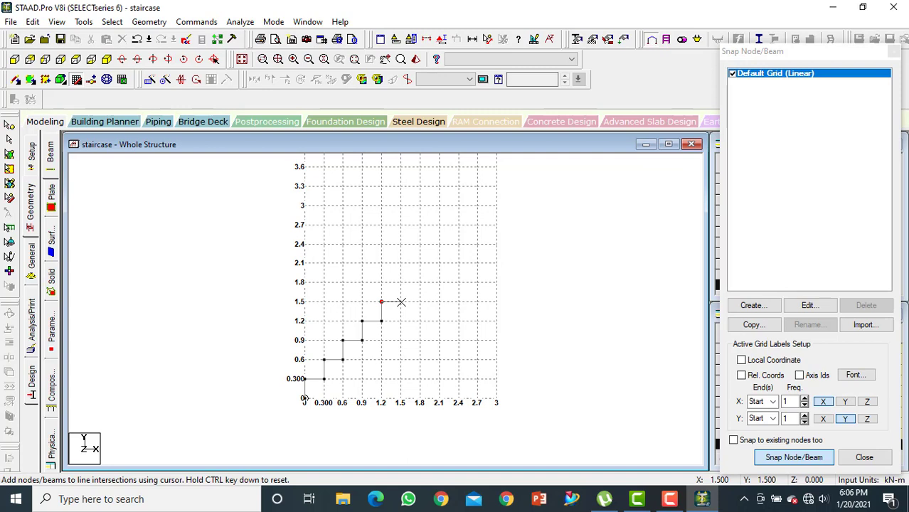
pyautogui.click(401, 302)
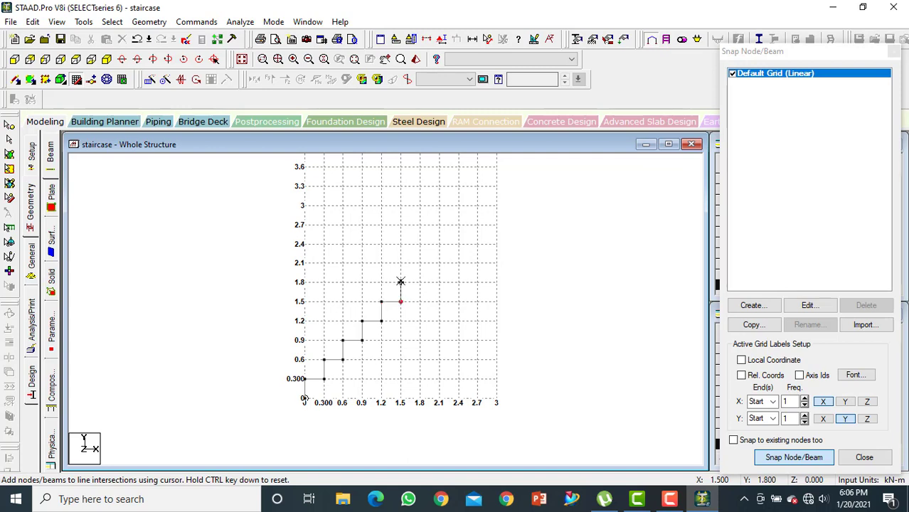
pyautogui.click(400, 282)
pyautogui.click(420, 262)
pyautogui.click(440, 263)
pyautogui.press('Escape')
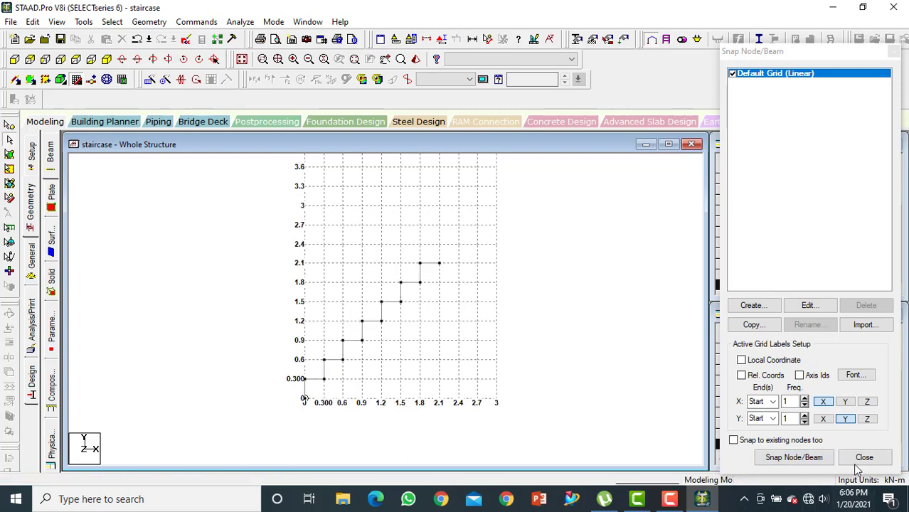
# Draw the horizontal landing beam from the top tread's end at (2.1, 2.1) to (3, 2.1)
pyautogui.click(813, 456)
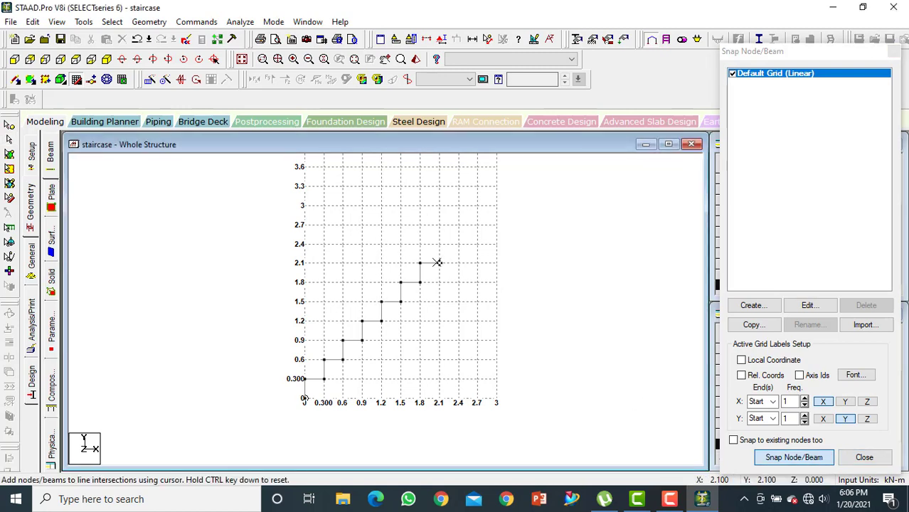
pyautogui.click(498, 264)
pyautogui.press('Escape')
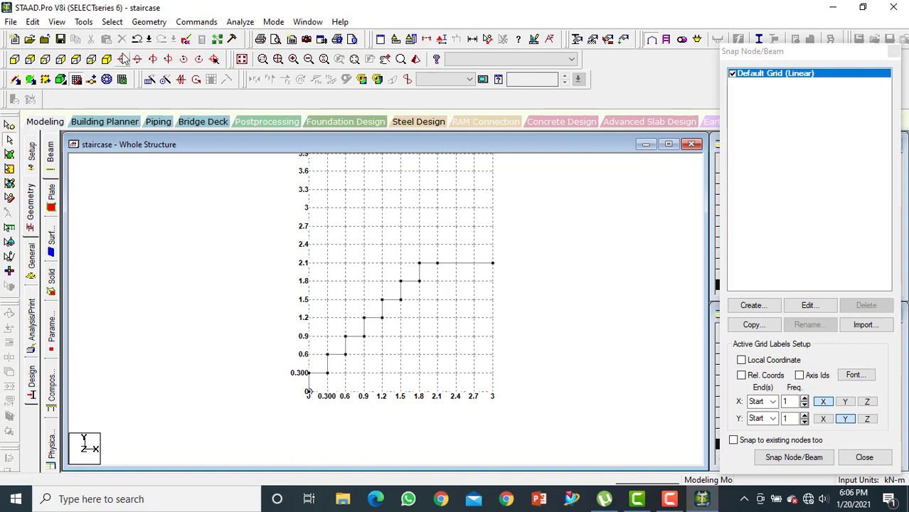
# Repeat the stepped beams without the landing once along Z with Translational Repeat, using 1.2 m spacing and linked steps
pyautogui.click(107, 59)
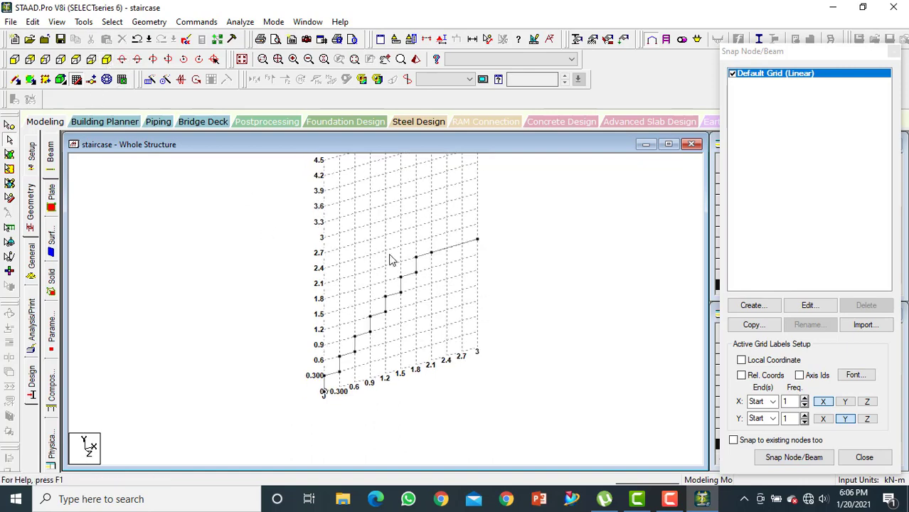
pyautogui.click(15, 59)
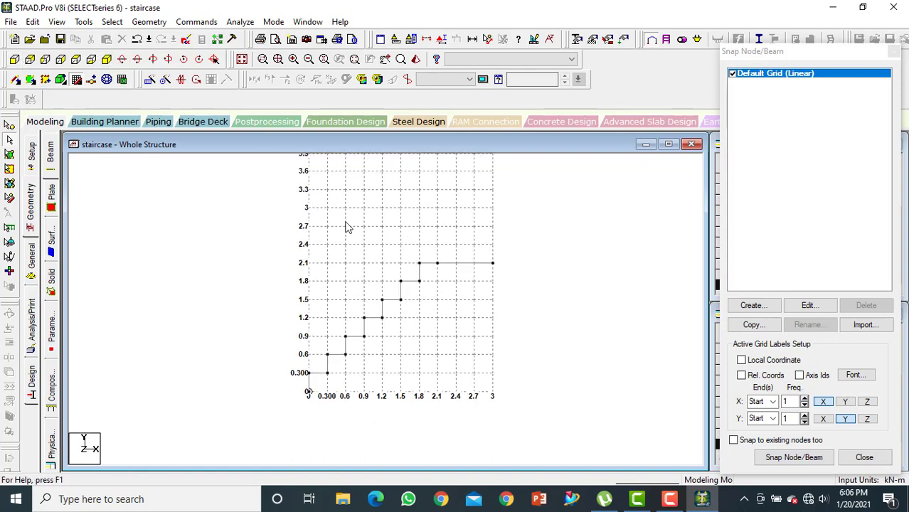
pyautogui.moveTo(296, 222); pyautogui.dragTo(432, 403)
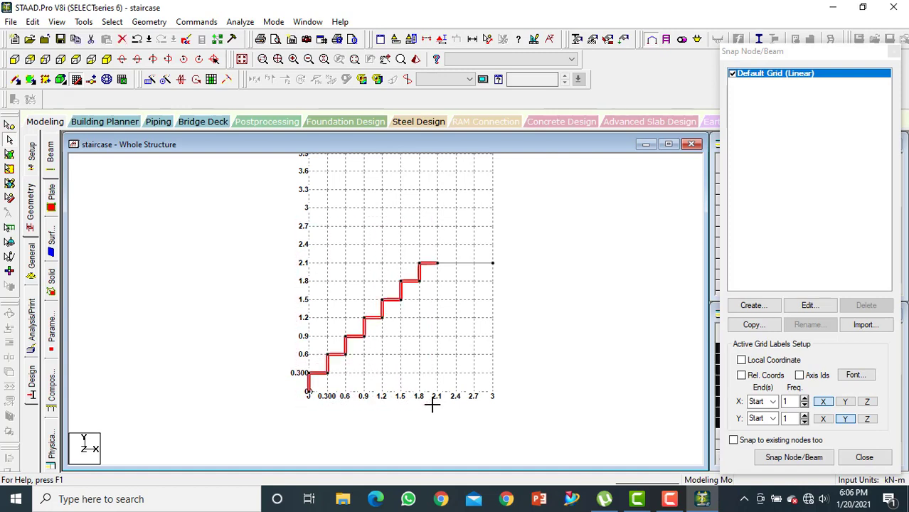
pyautogui.click(107, 59)
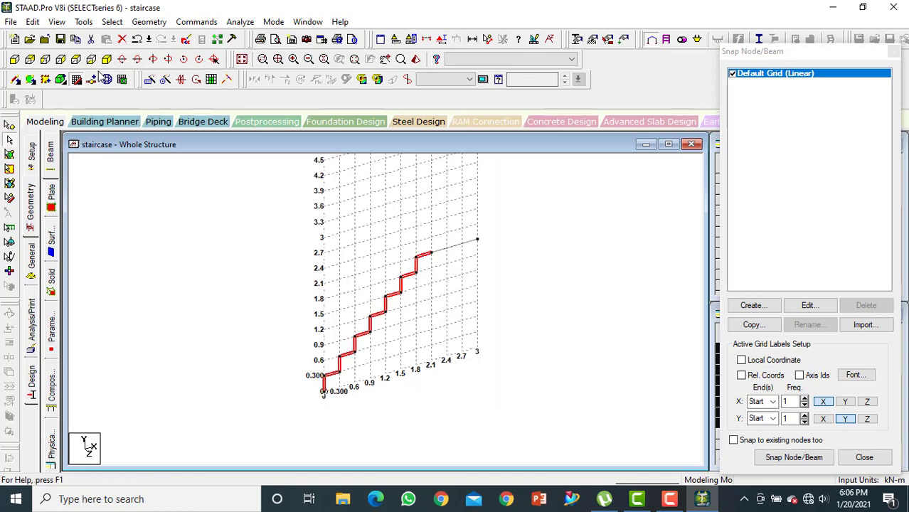
pyautogui.click(151, 81)
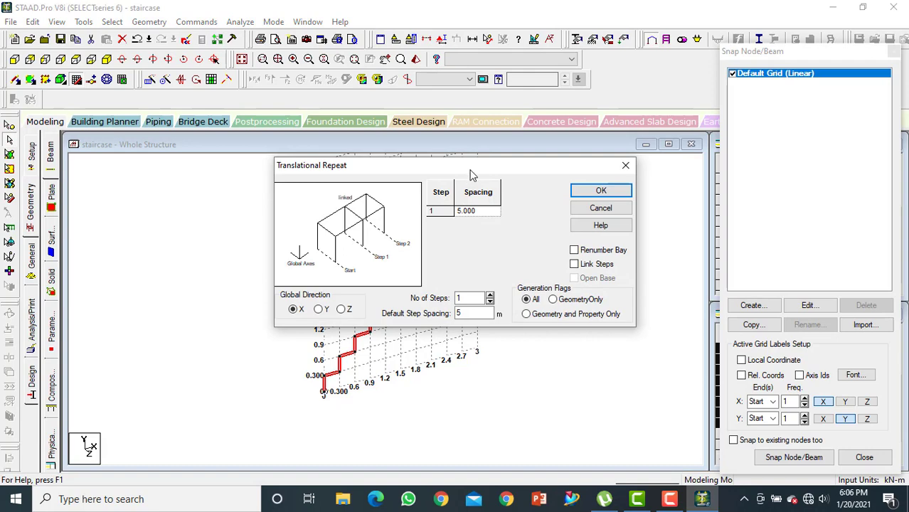
pyautogui.moveTo(470, 174); pyautogui.dragTo(603, 37)
pyautogui.click(473, 171)
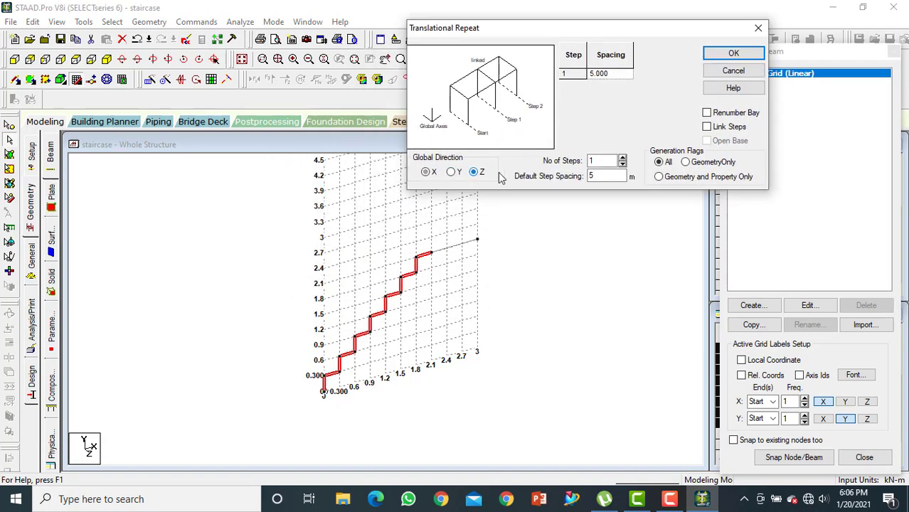
pyautogui.doubleClick(604, 176)
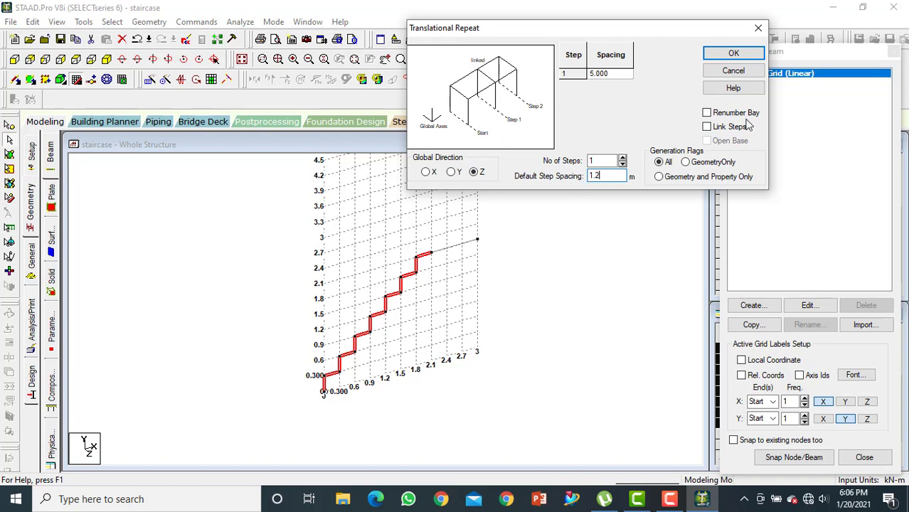
pyautogui.click(708, 128)
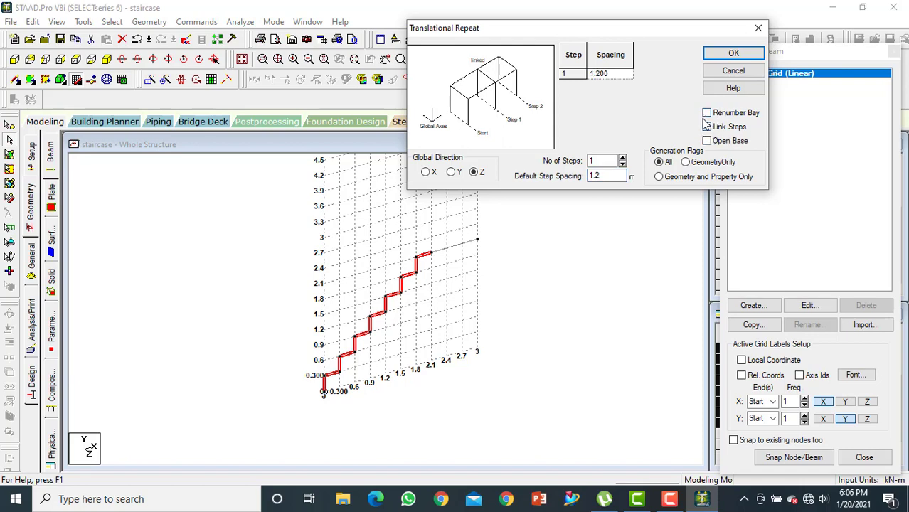
pyautogui.click(735, 55)
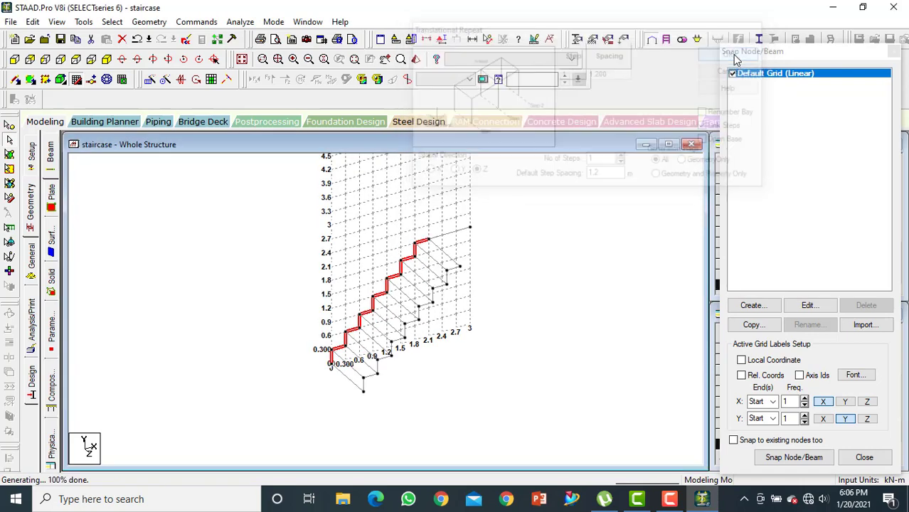
pyautogui.moveTo(506, 248); pyautogui.dragTo(397, 268, button='middle')
pyautogui.click(397, 268)
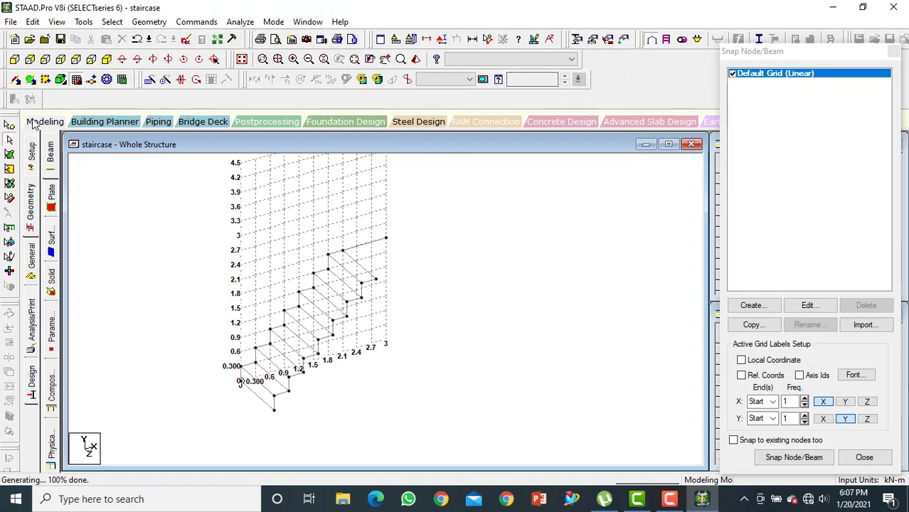
# Copy the top tread's end node on the repeated side of the flight and paste it 0.9 m along X
pyautogui.click(9, 126)
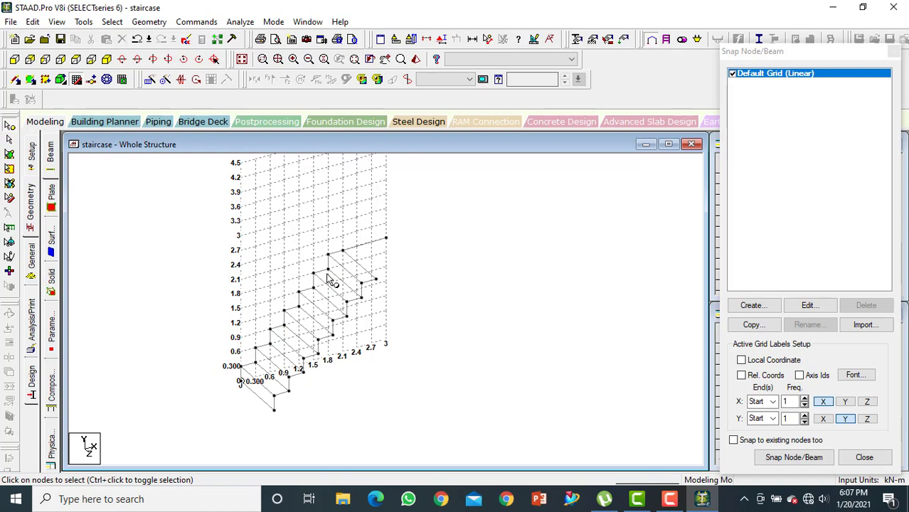
pyautogui.rightClick(377, 281)
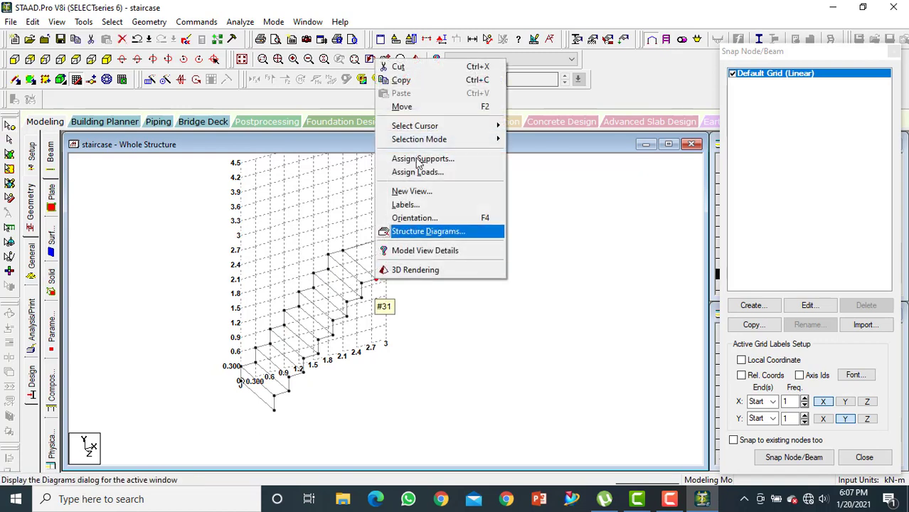
pyautogui.click(428, 80)
pyautogui.rightClick(378, 279)
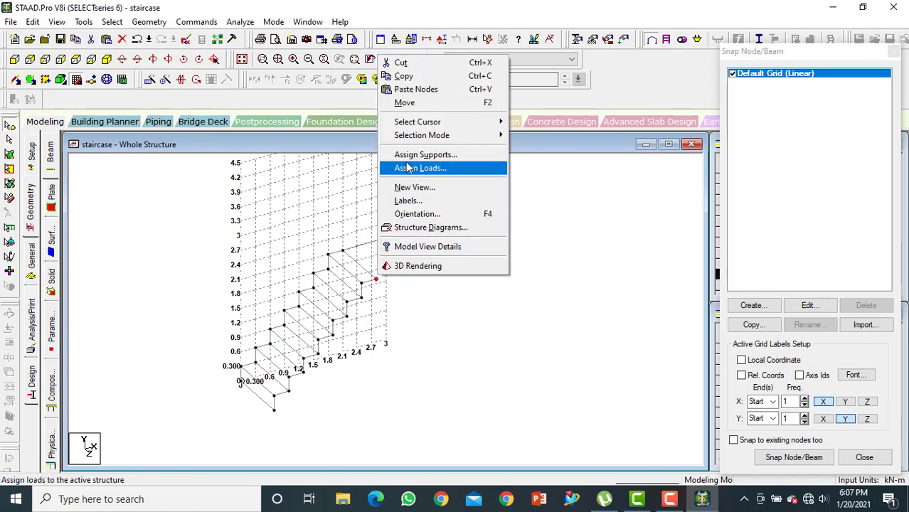
pyautogui.click(415, 90)
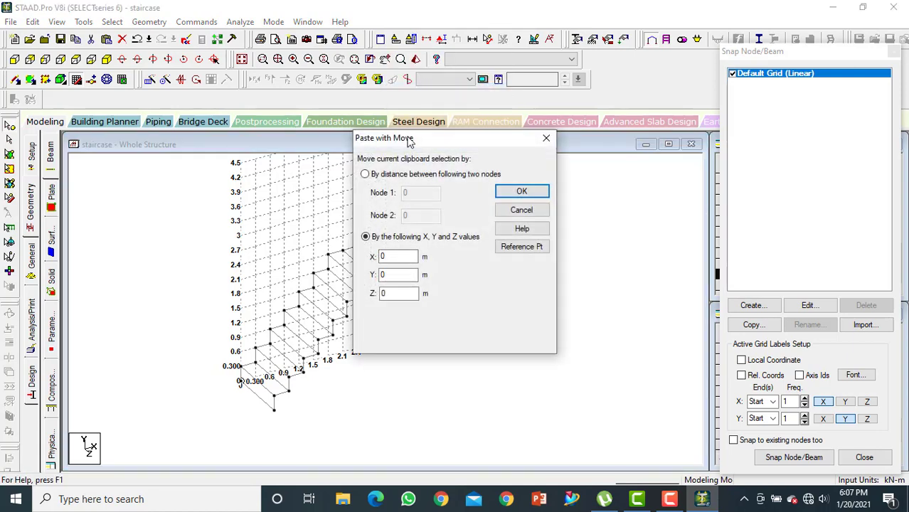
pyautogui.moveTo(409, 141); pyautogui.dragTo(589, 103)
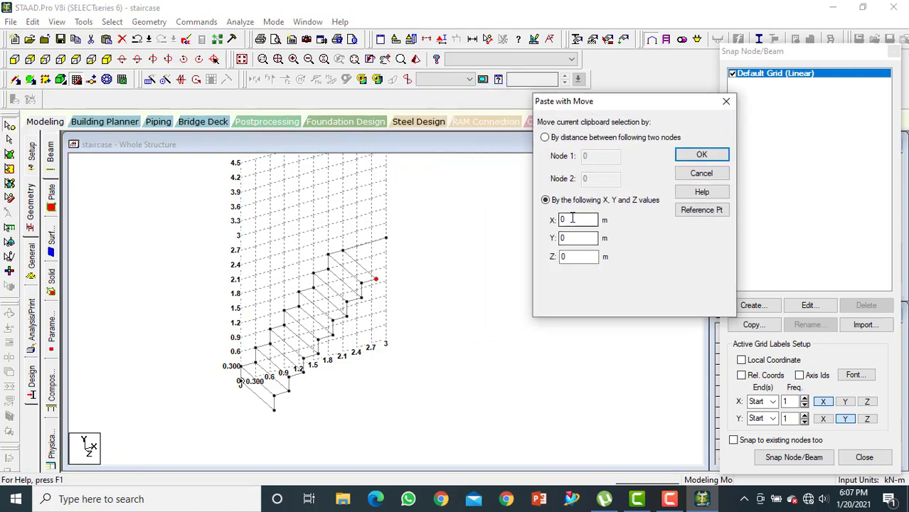
pyautogui.doubleClick(572, 219)
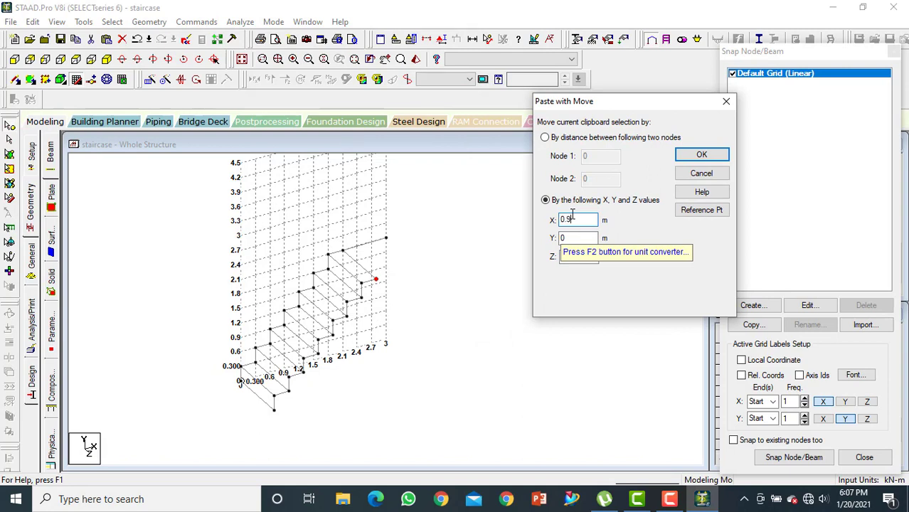
pyautogui.write('0.9')
pyautogui.click(701, 154)
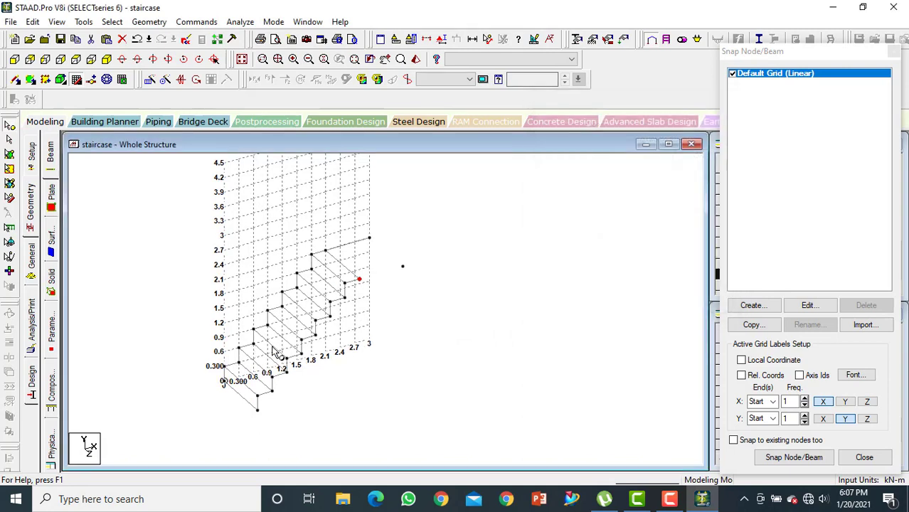
# Draw a landing beam from the top tread's end on the repeated side to the pasted node
pyautogui.click(404, 290)
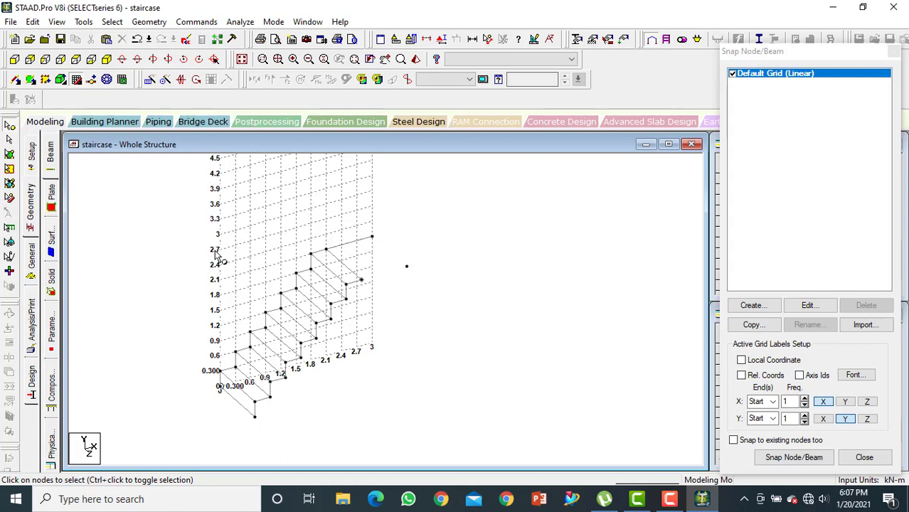
pyautogui.click(7, 138)
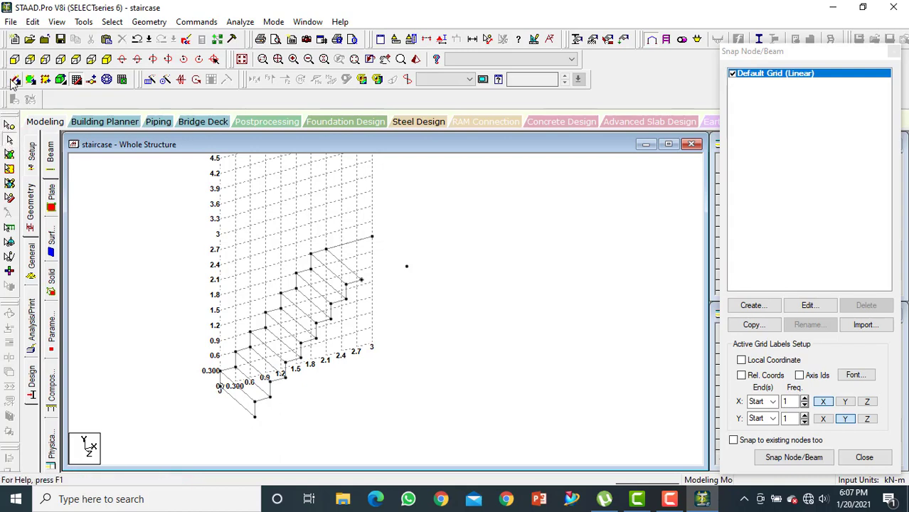
pyautogui.moveTo(362, 279); pyautogui.dragTo(407, 266)
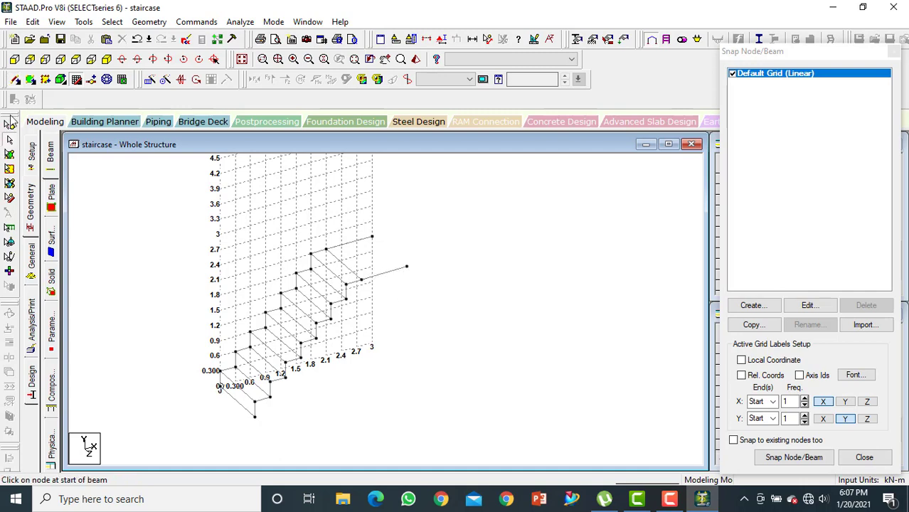
# Repeat the new landing beam once along Z with Translational Repeat, using -2.4 m spacing and linked steps
pyautogui.click(10, 142)
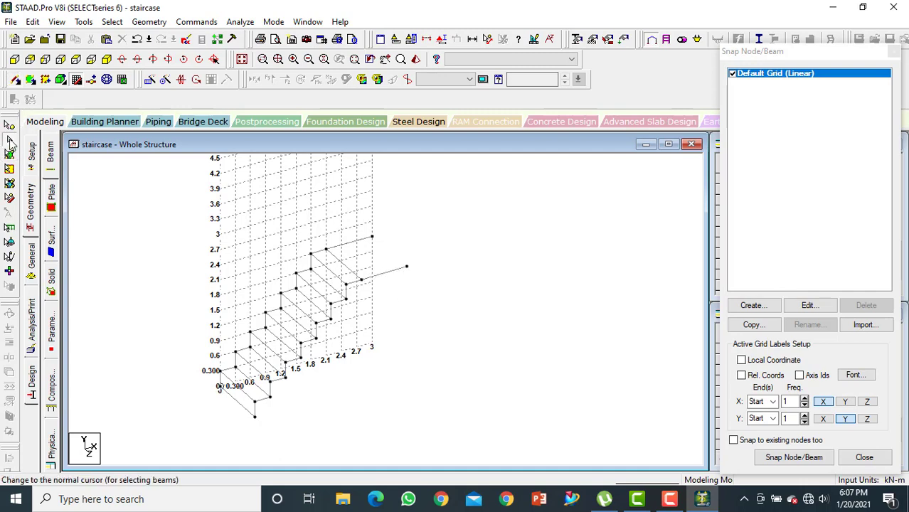
pyautogui.click(395, 277)
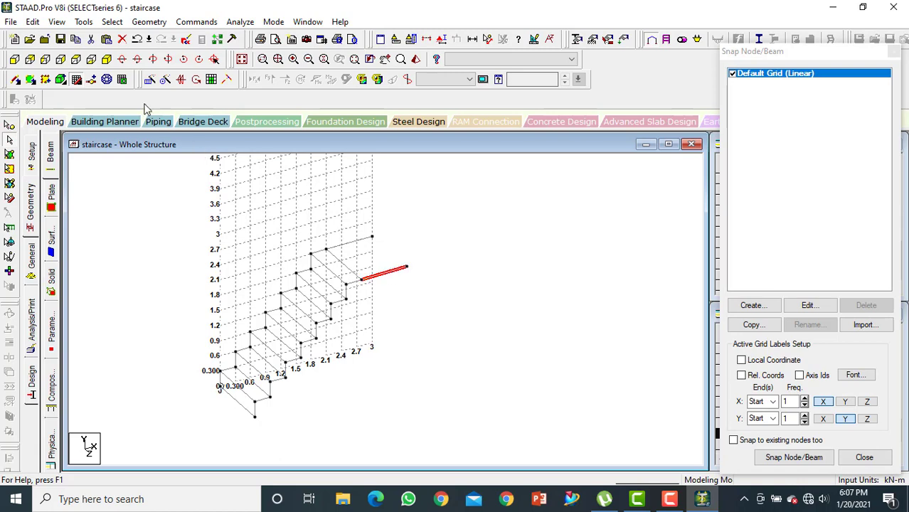
pyautogui.click(150, 79)
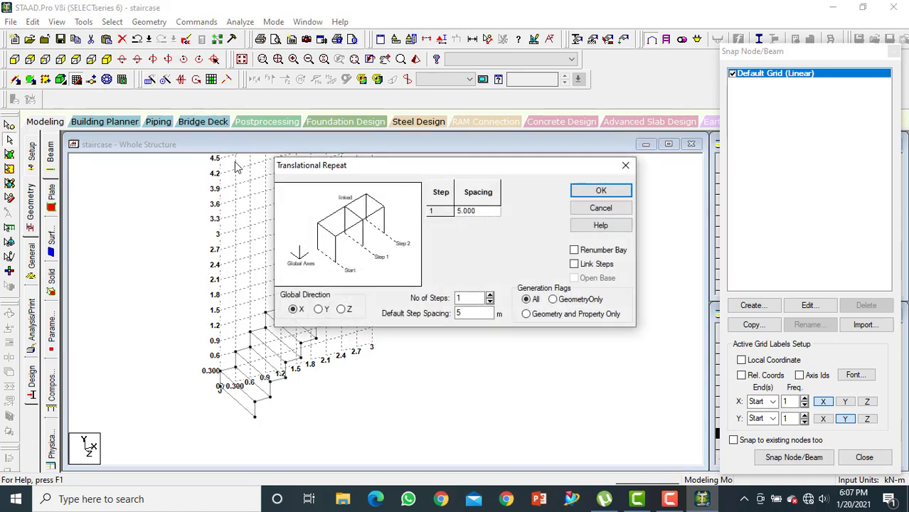
pyautogui.moveTo(467, 84); pyautogui.dragTo(513, 36)
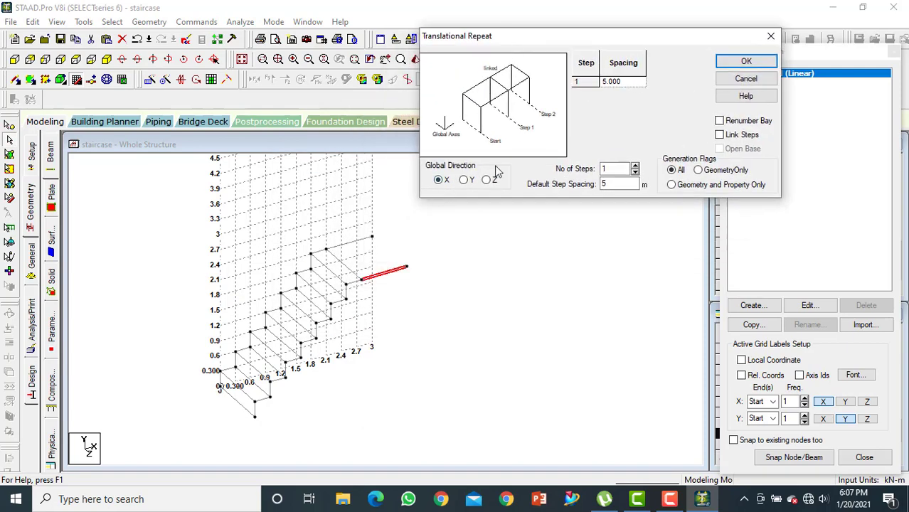
pyautogui.click(486, 180)
pyautogui.moveTo(611, 184); pyautogui.dragTo(578, 189)
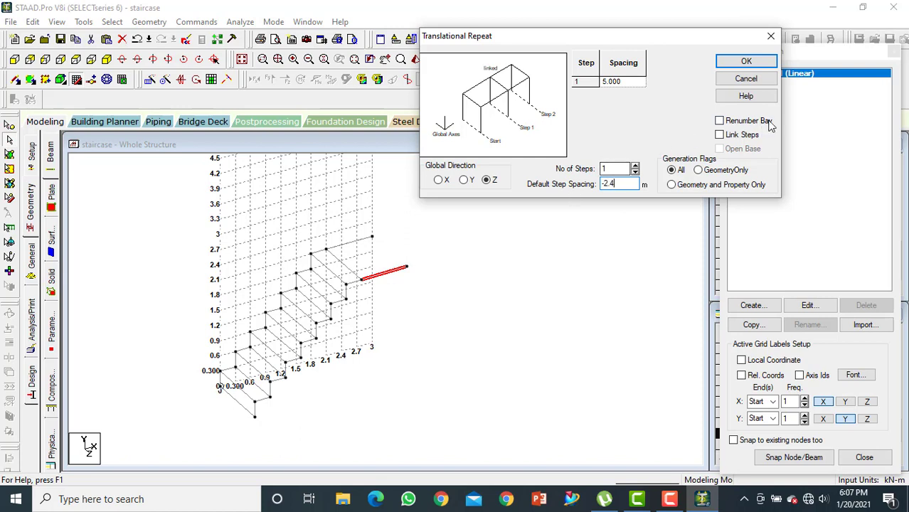
pyautogui.click(720, 135)
pyautogui.click(750, 64)
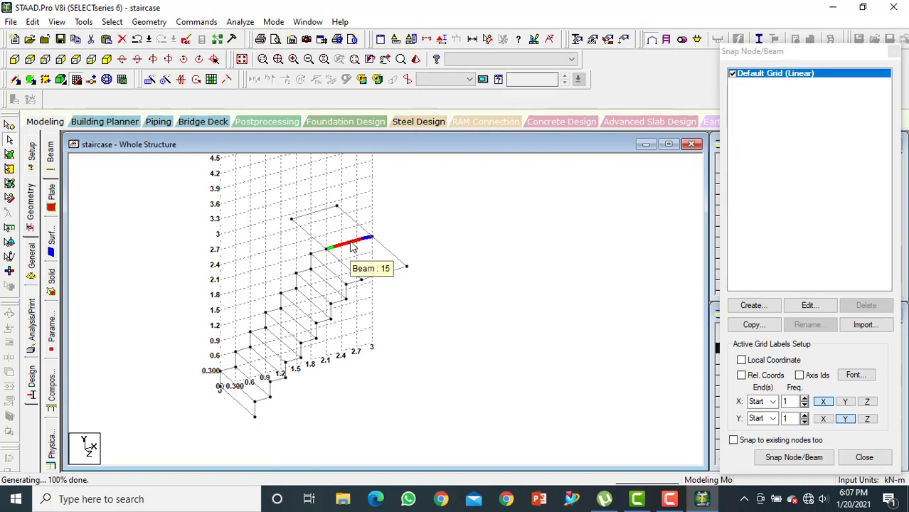
# Delete the original landing beam from (2.1, 2.1) to (3, 2.1) in the grid plane, together with its orphaned nodes
pyautogui.click(352, 245)
pyautogui.press('Delete')
pyautogui.click(498, 277)
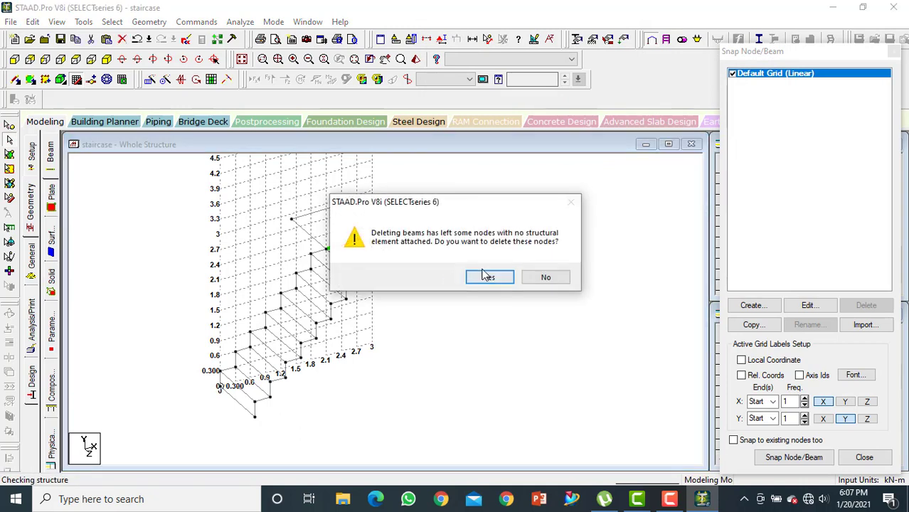
pyautogui.click(487, 278)
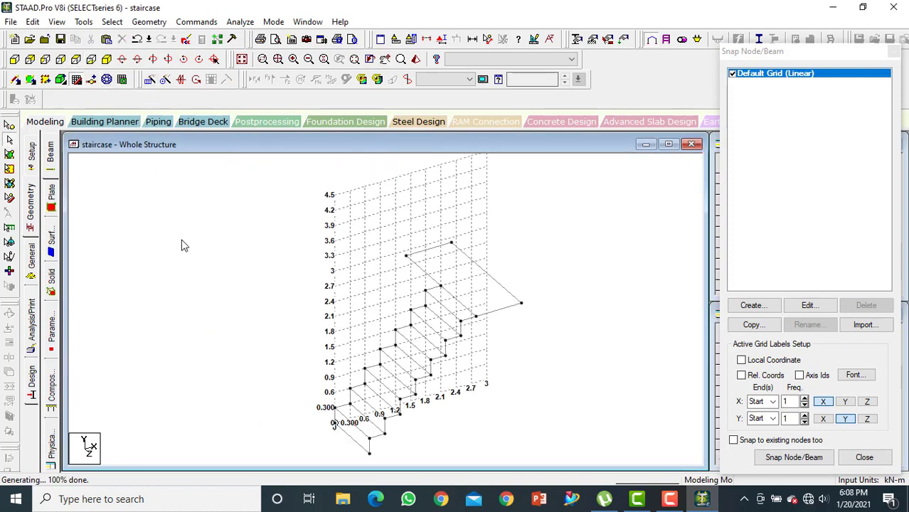
# Try to paste a copy of the last riser's top node at (1.8, 2.1) with a 0.3 m offset along X
pyautogui.moveTo(182, 241); pyautogui.dragTo(107, 185, button='middle')
pyautogui.click(10, 139)
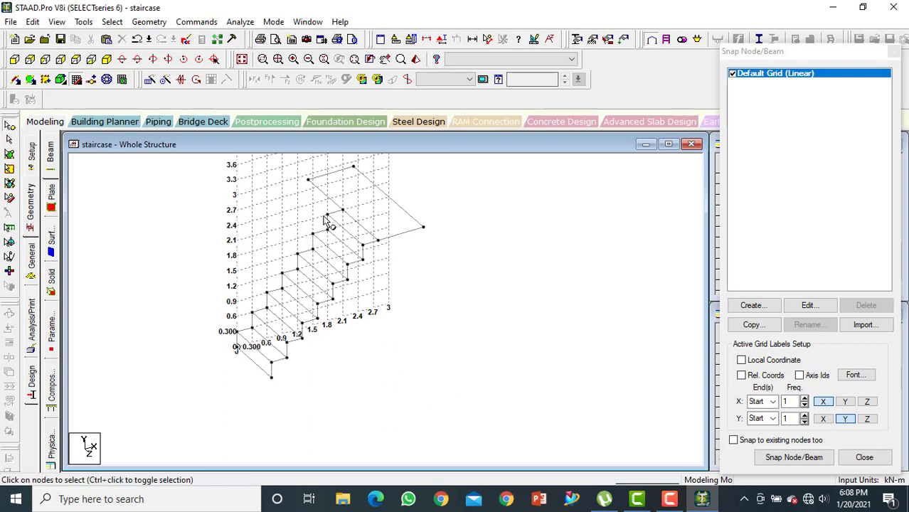
pyautogui.rightClick(328, 214)
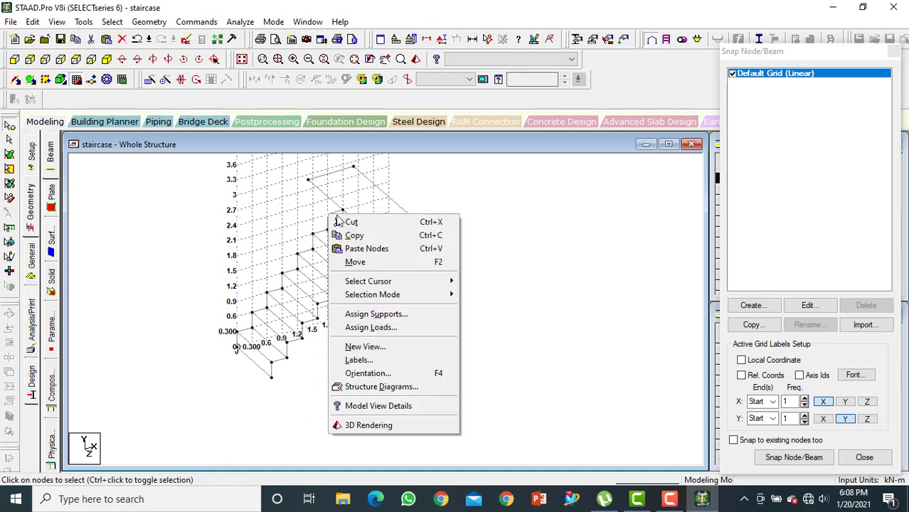
pyautogui.click(355, 235)
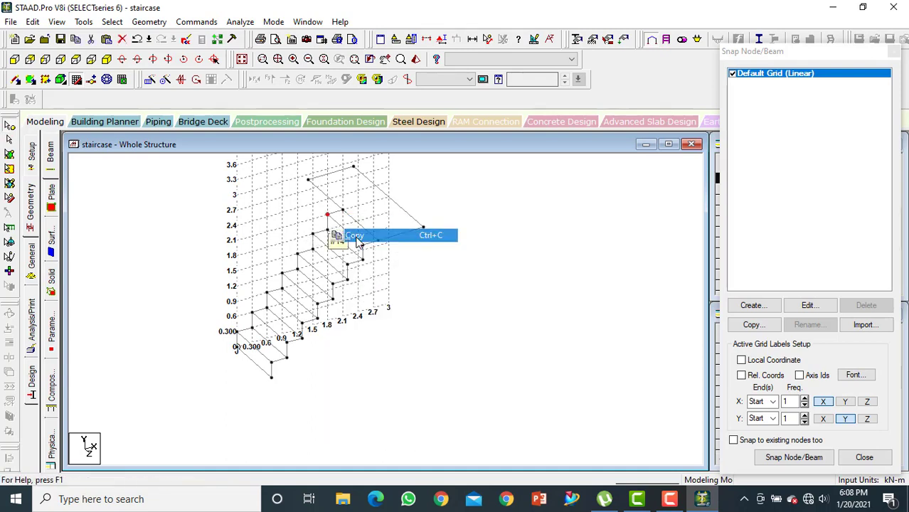
pyautogui.rightClick(361, 244)
pyautogui.click(369, 276)
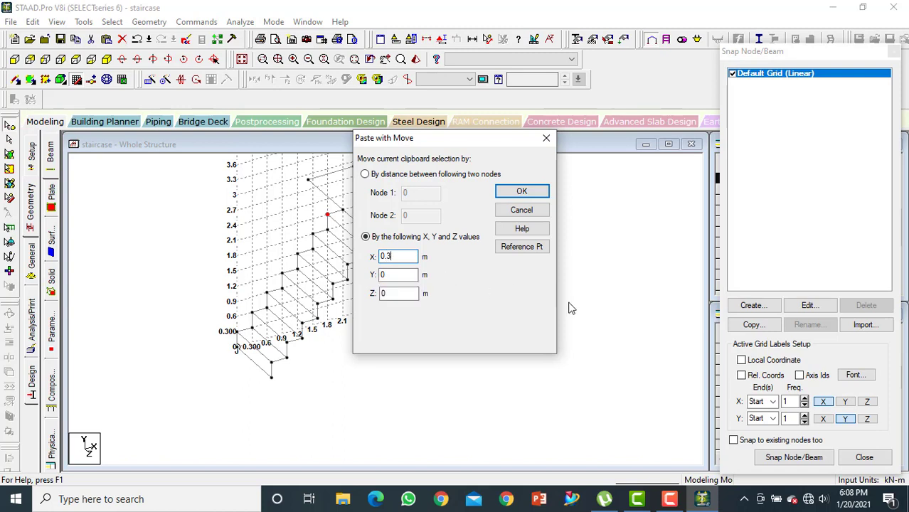
pyautogui.click(520, 193)
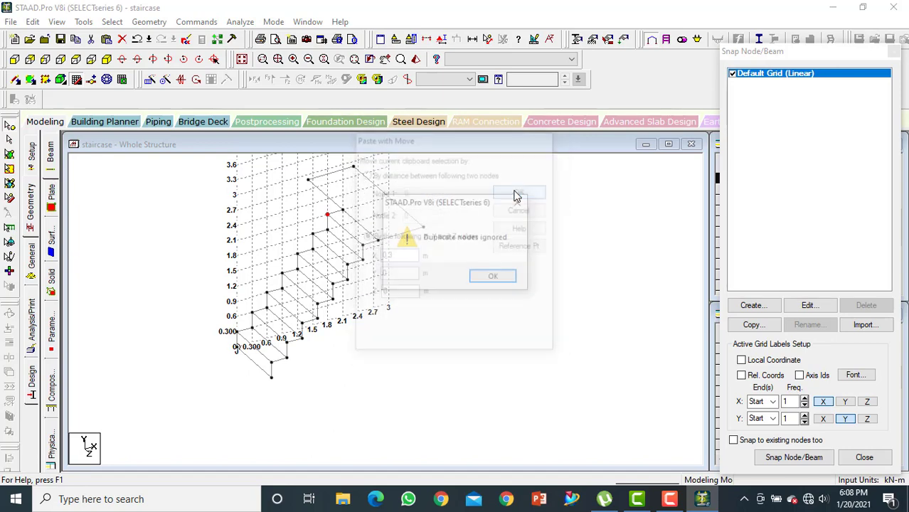
pyautogui.click(494, 278)
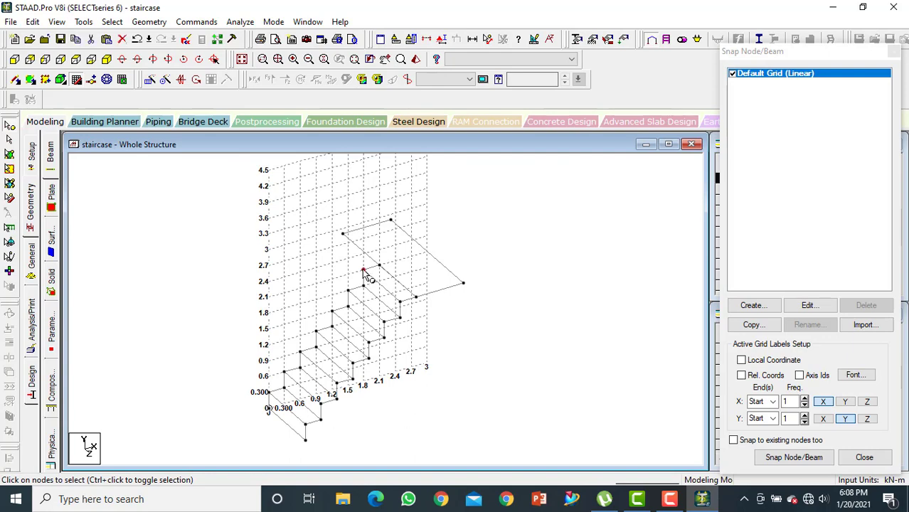
# Copy the last riser's top node at (1.8, 2.1) and paste it along Y to (1.8, 2.4)
pyautogui.rightClick(382, 298)
pyautogui.click(401, 72)
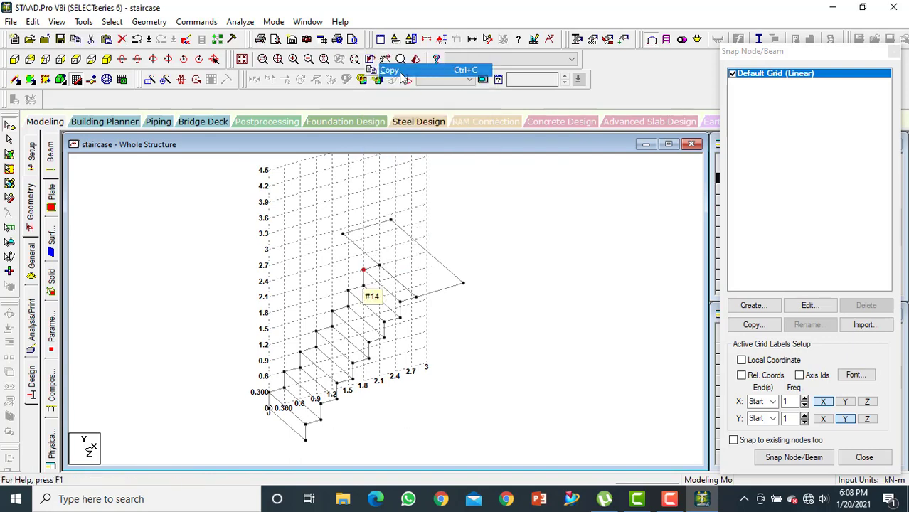
pyautogui.rightClick(363, 270)
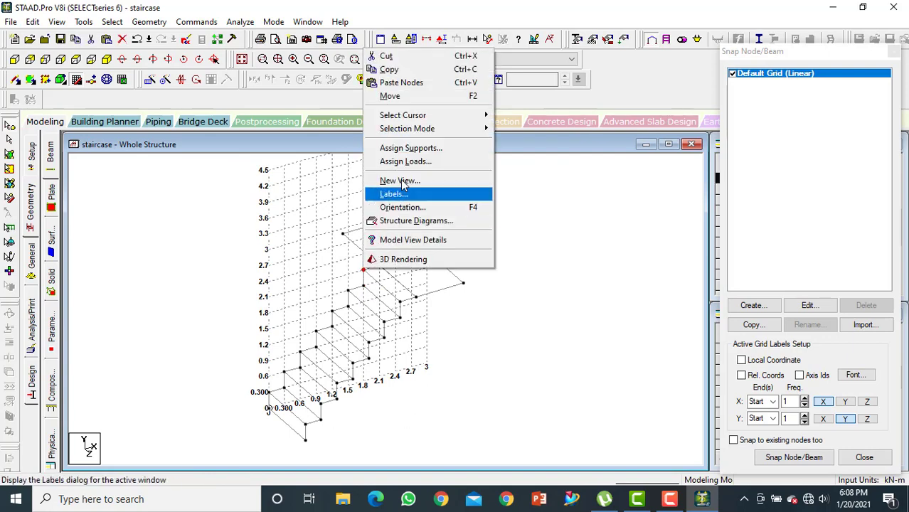
pyautogui.click(409, 82)
pyautogui.click(391, 274)
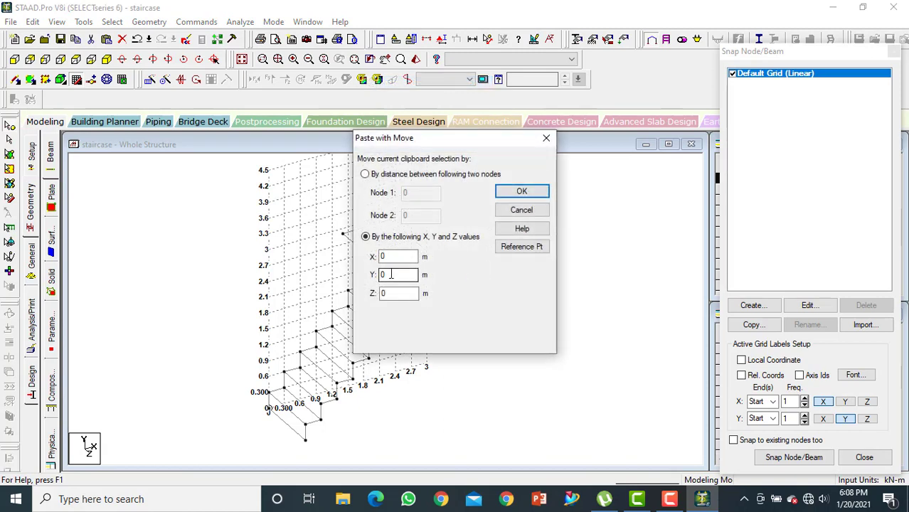
pyautogui.doubleClick(391, 274)
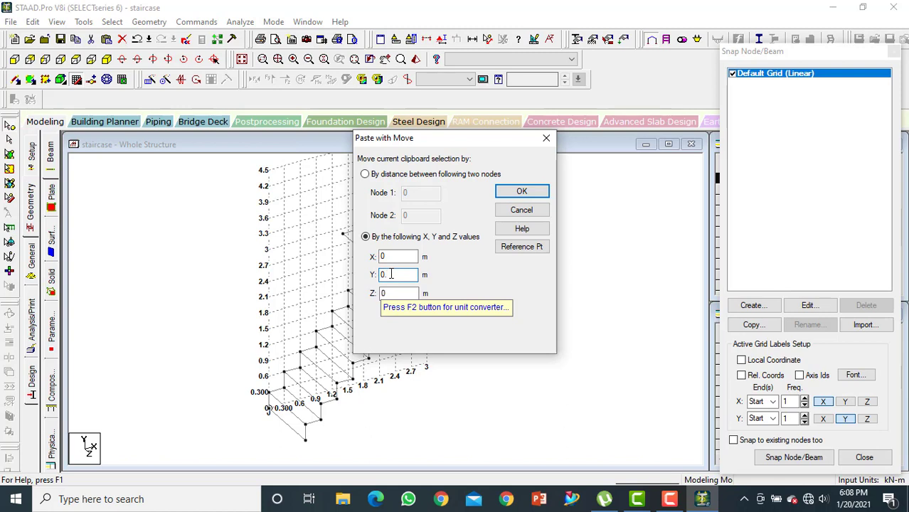
pyautogui.click(516, 192)
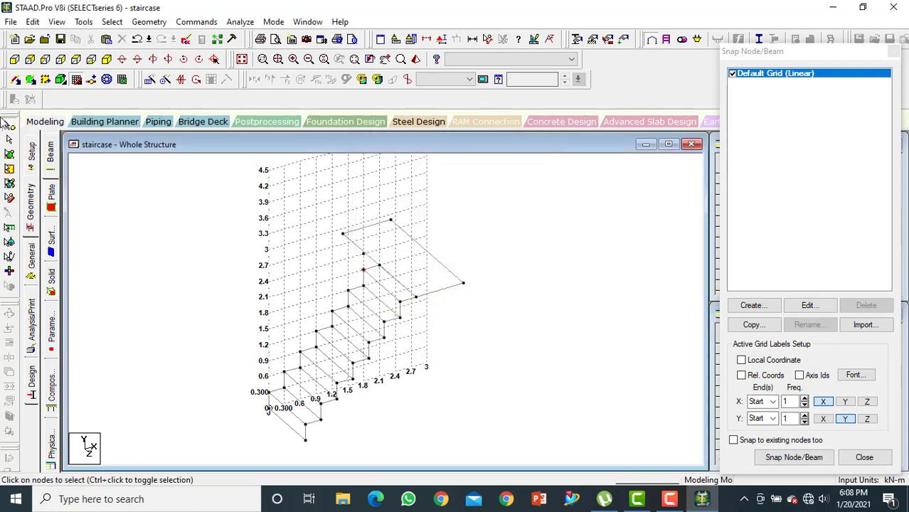
pyautogui.click(14, 59)
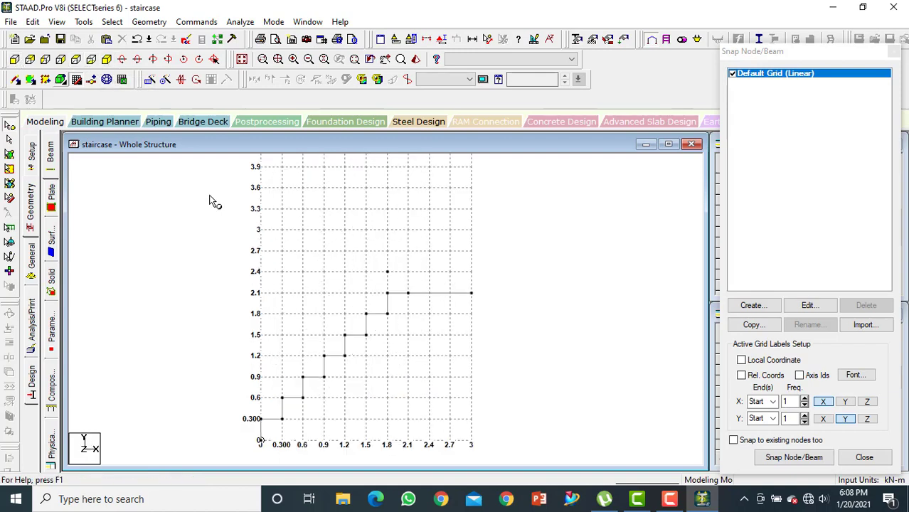
pyautogui.click(794, 458)
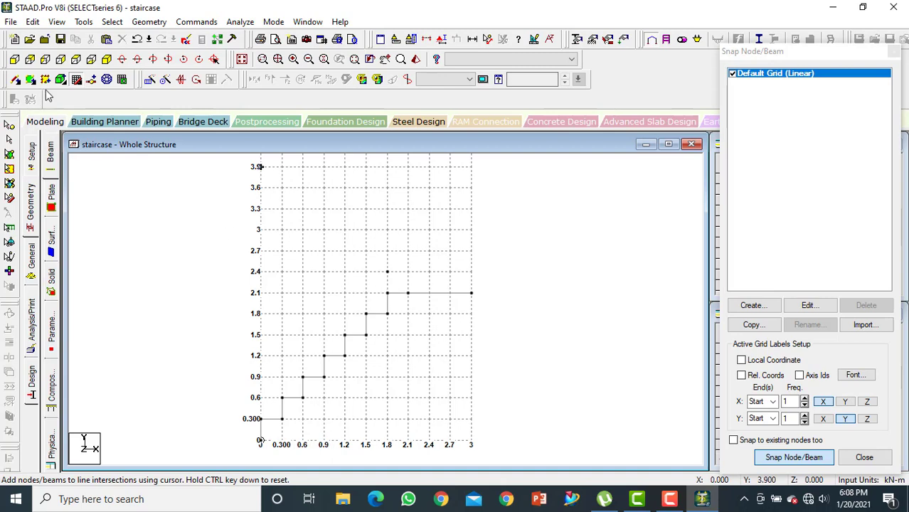
pyautogui.click(107, 60)
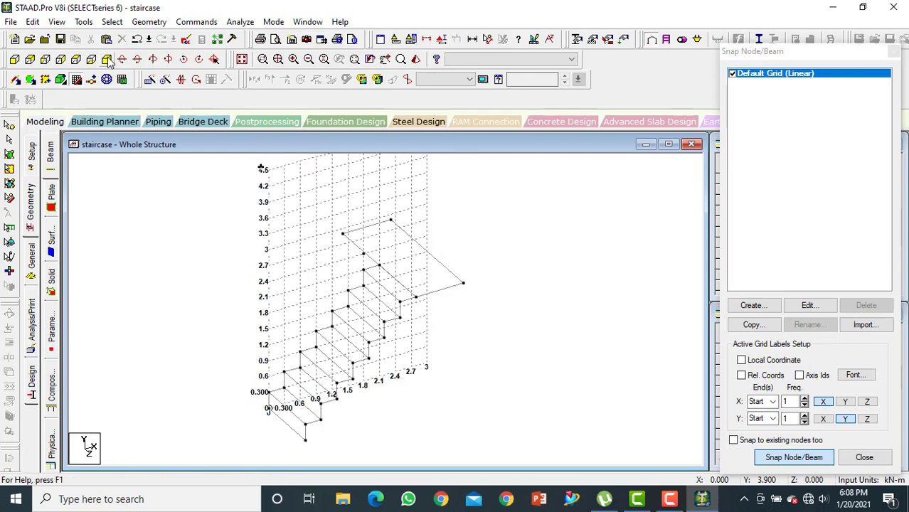
pyautogui.press('Escape')
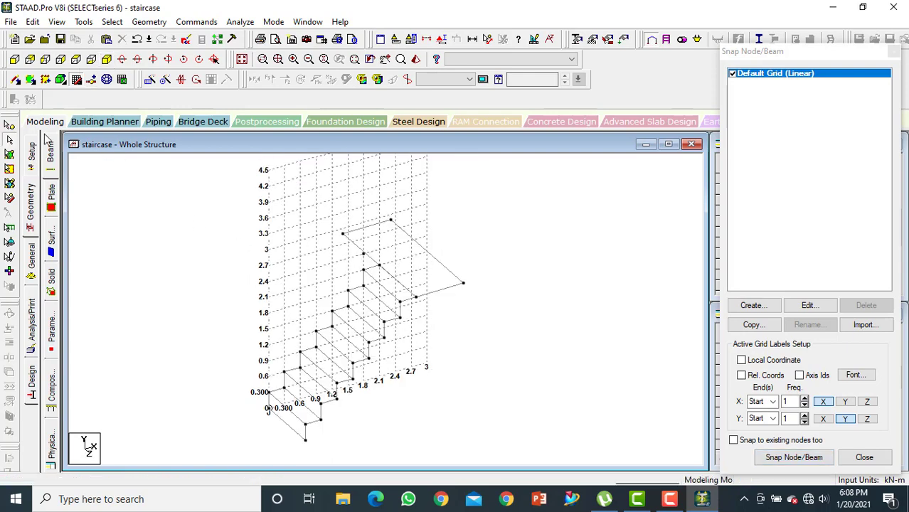
# Delete the misplaced pasted node at (1.8, 2.4) above the last riser
pyautogui.click(9, 125)
pyautogui.click(365, 257)
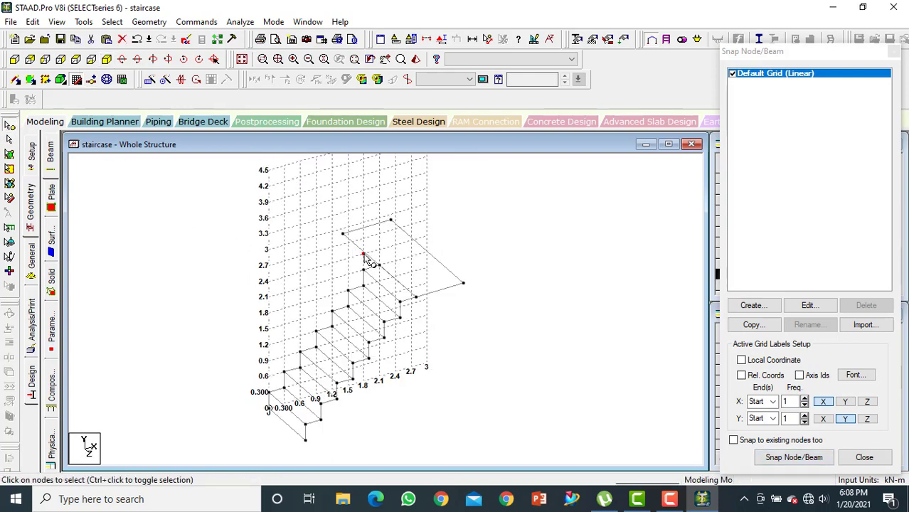
pyautogui.press('Delete')
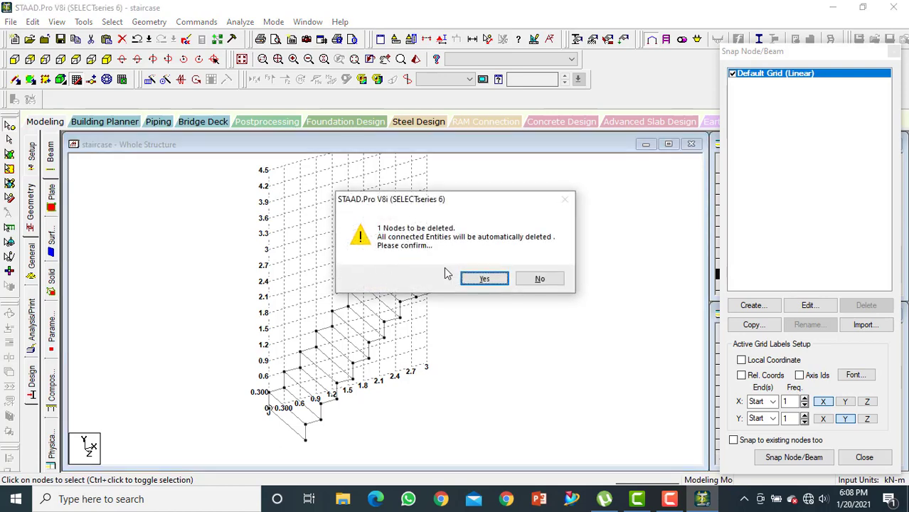
pyautogui.click(476, 278)
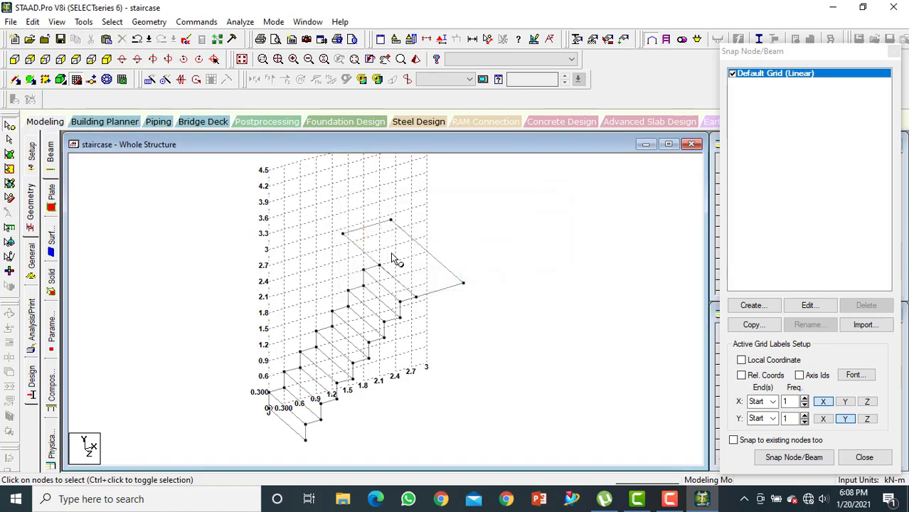
# Copy the landing node at (2.1, 2.1) and paste it with a 0.3 m offset along Y
pyautogui.click(380, 264)
pyautogui.rightClick(380, 266)
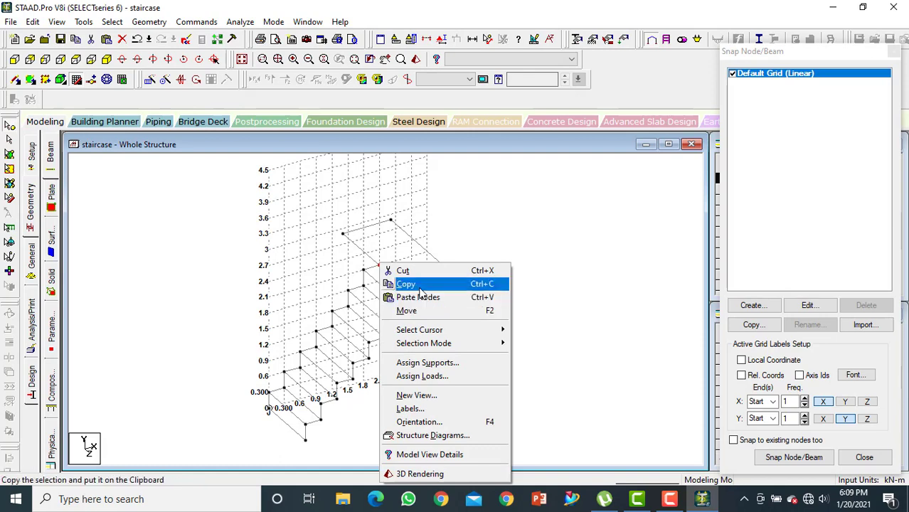
pyautogui.click(406, 284)
pyautogui.rightClick(379, 269)
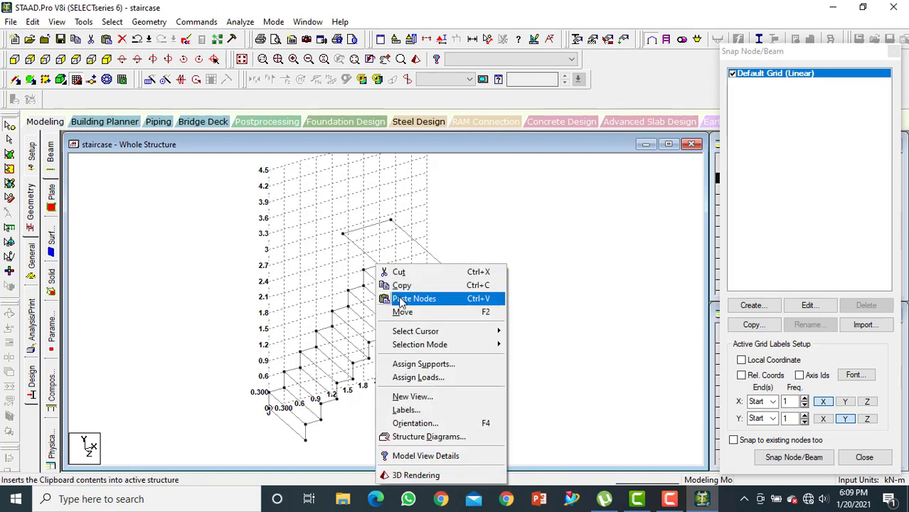
pyautogui.click(403, 302)
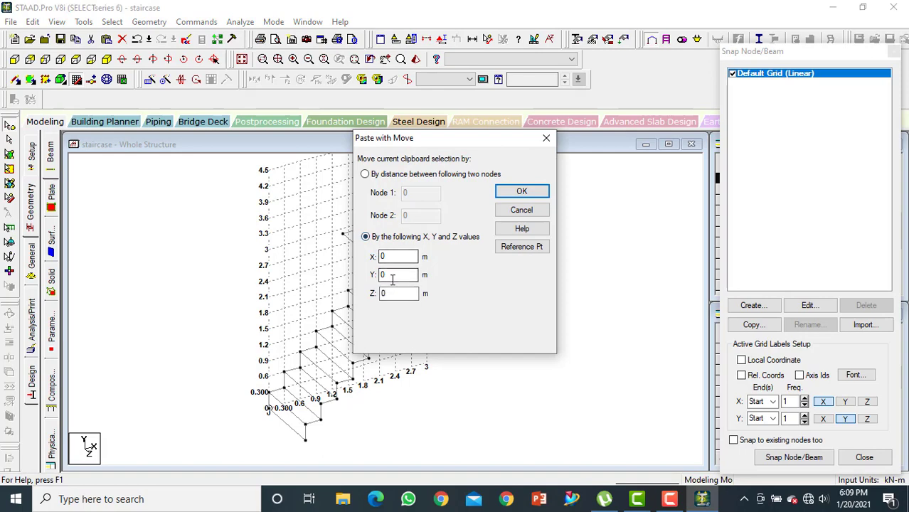
pyautogui.write('3.5')
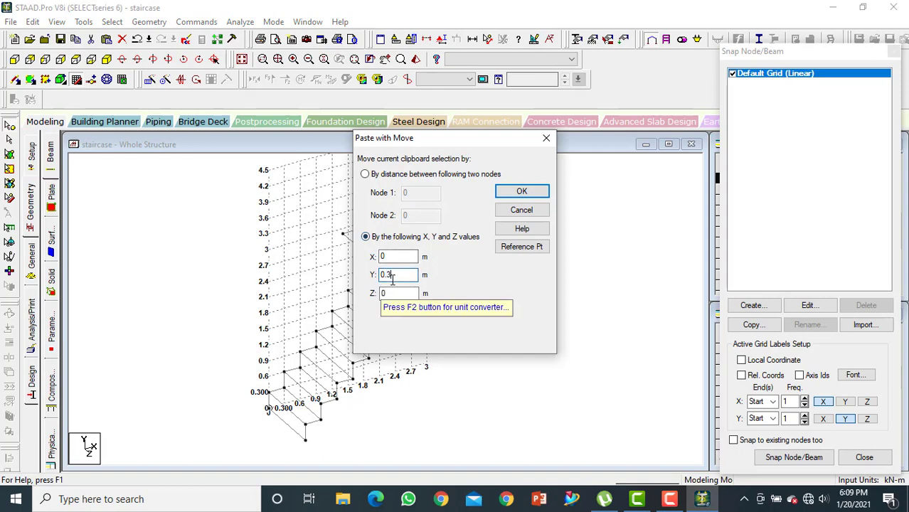
pyautogui.click(522, 191)
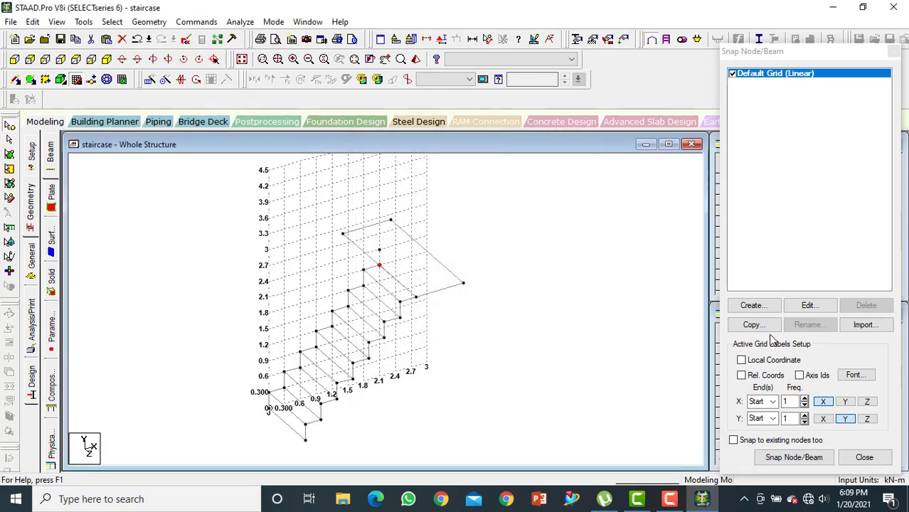
# Draw the upper flight with Snap Node/Beam from (2.1, 2.1) back to (0.6, 3.6), using 0.3 m risers and treads, and decline the auto save
pyautogui.click(794, 458)
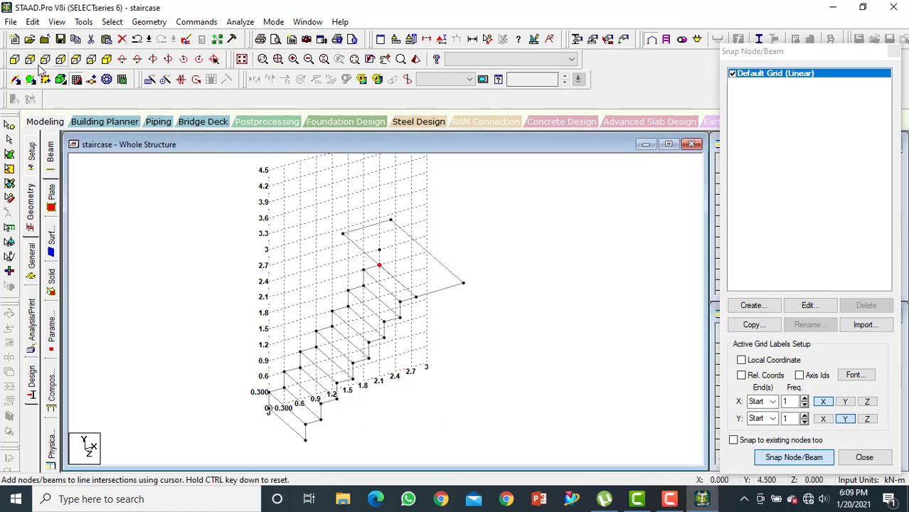
pyautogui.click(15, 63)
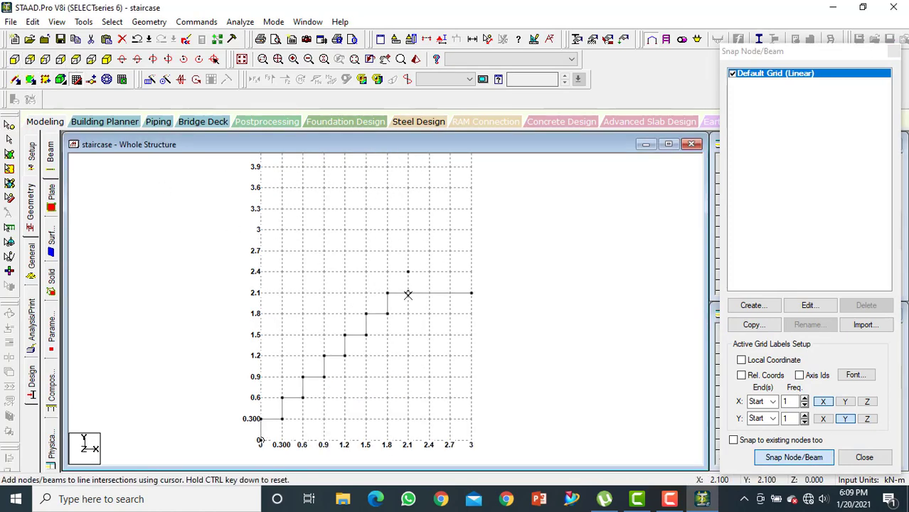
pyautogui.click(387, 272)
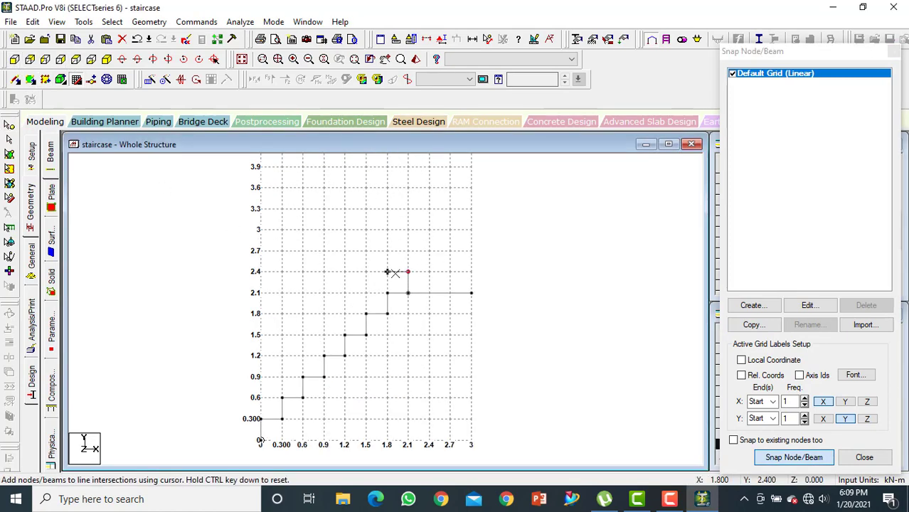
pyautogui.click(365, 250)
pyautogui.click(366, 229)
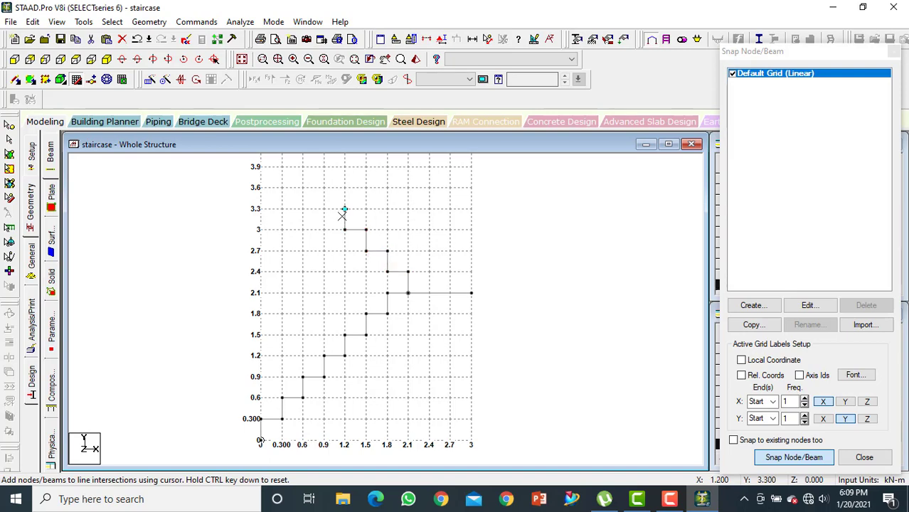
pyautogui.click(345, 210)
pyautogui.click(670, 499)
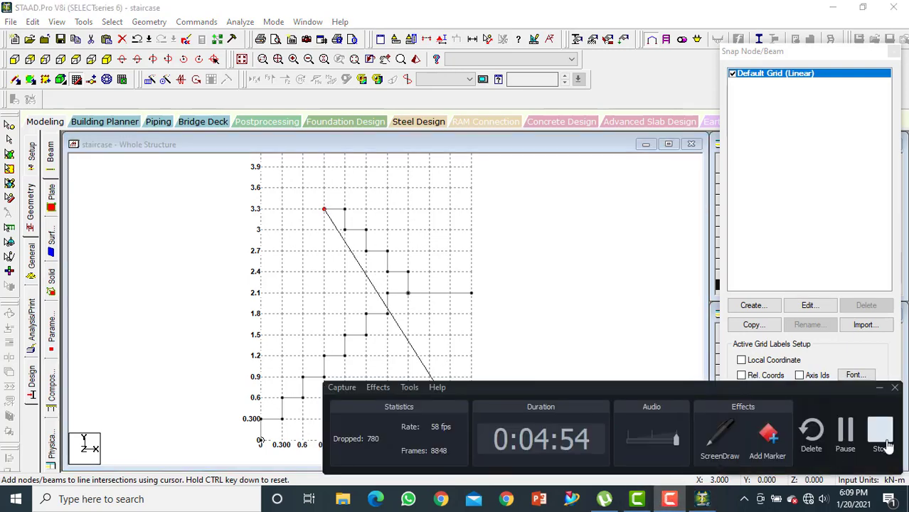
pyautogui.click(845, 434)
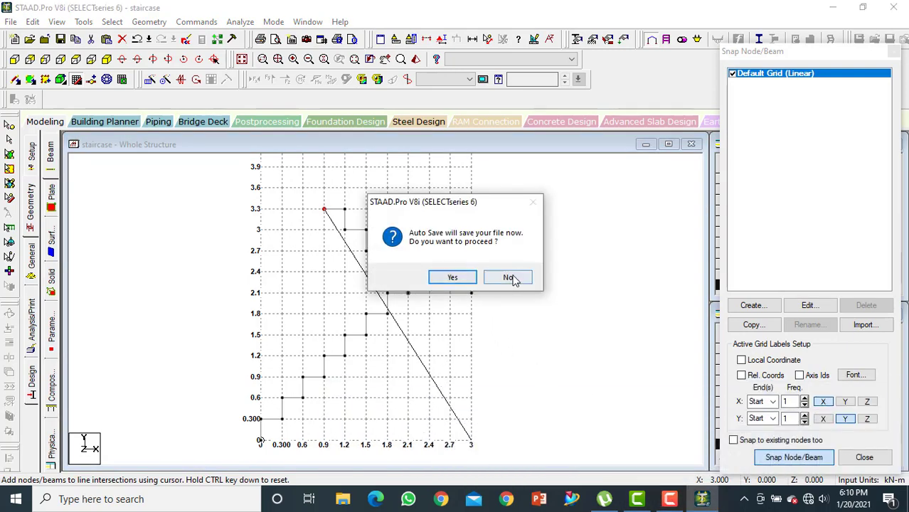
pyautogui.click(509, 278)
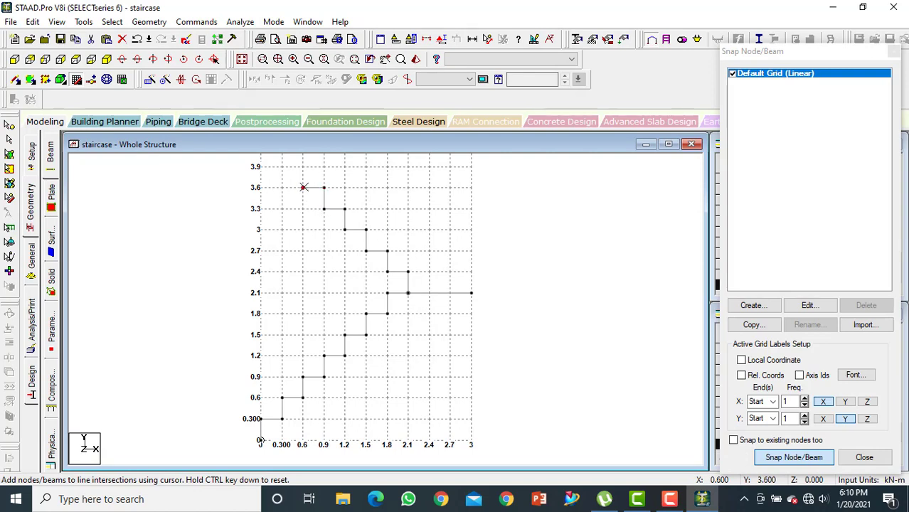
pyautogui.press('Escape')
# Repeat the upper flight's beams once along Z with Translational Repeat, using -1.2 m spacing and linked steps
pyautogui.moveTo(324, 219); pyautogui.dragTo(324, 251, button='middle')
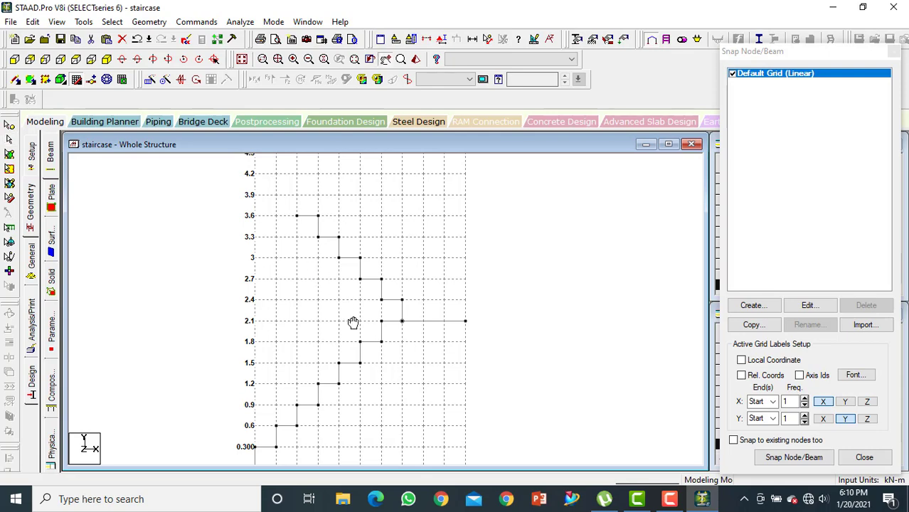
pyautogui.moveTo(353, 321); pyautogui.dragTo(300, 281, button='middle')
pyautogui.moveTo(242, 256); pyautogui.dragTo(259, 312, button='middle')
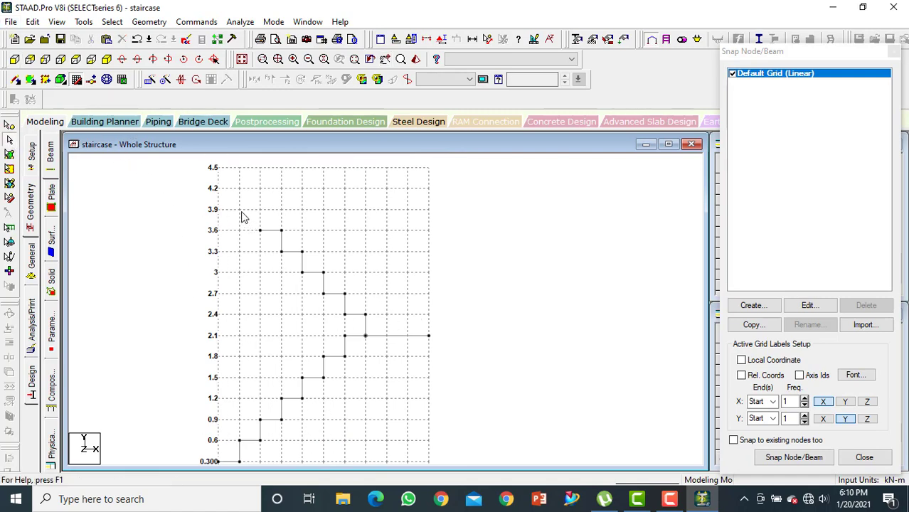
pyautogui.moveTo(241, 212); pyautogui.dragTo(379, 332)
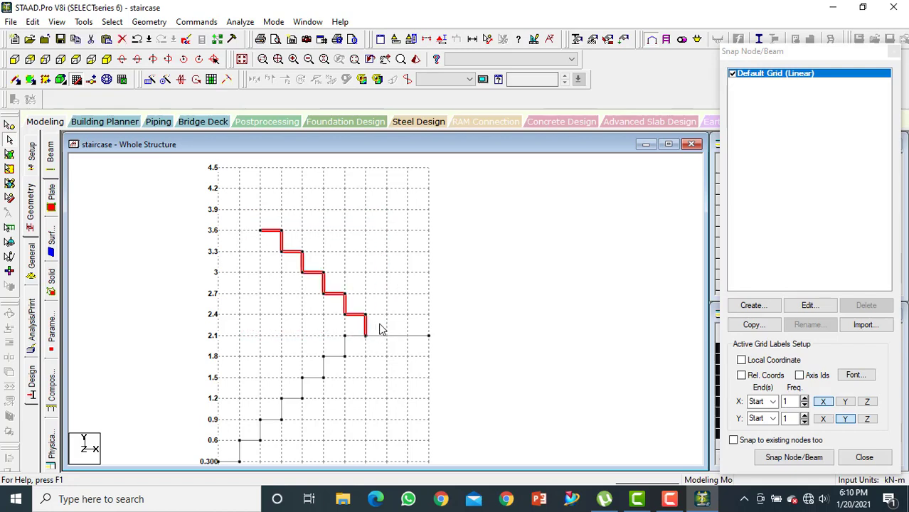
pyautogui.click(107, 60)
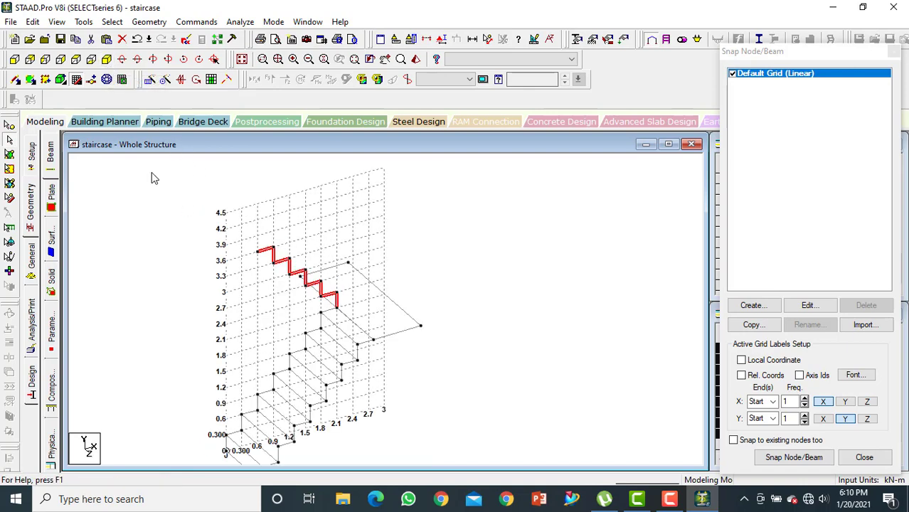
pyautogui.click(150, 79)
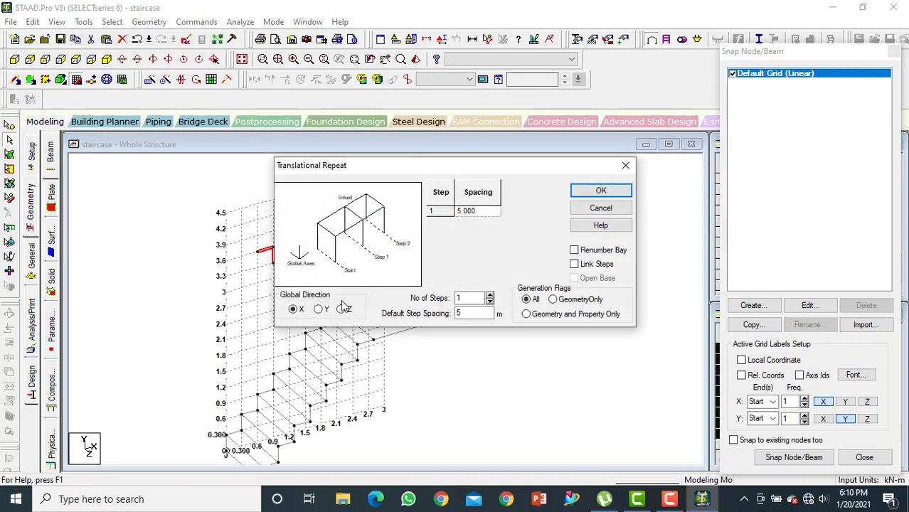
pyautogui.click(342, 310)
pyautogui.doubleClick(470, 313)
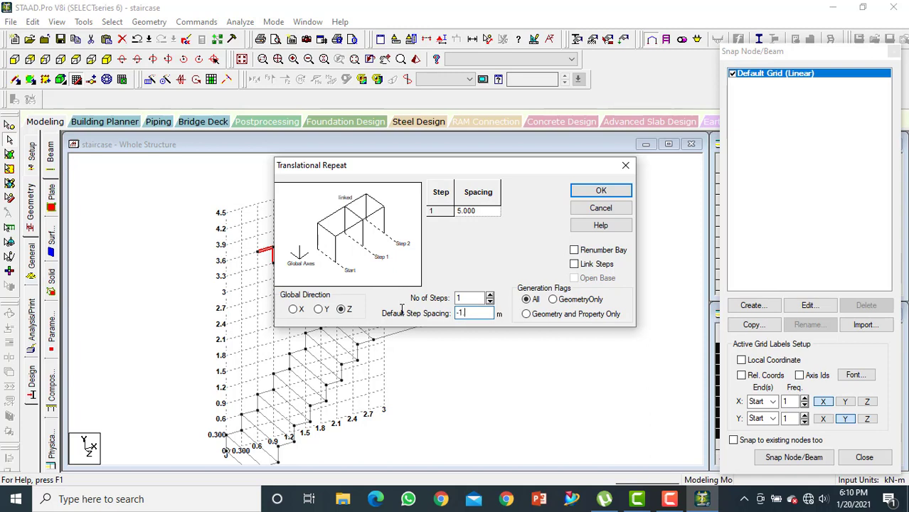
pyautogui.click(574, 264)
pyautogui.click(599, 192)
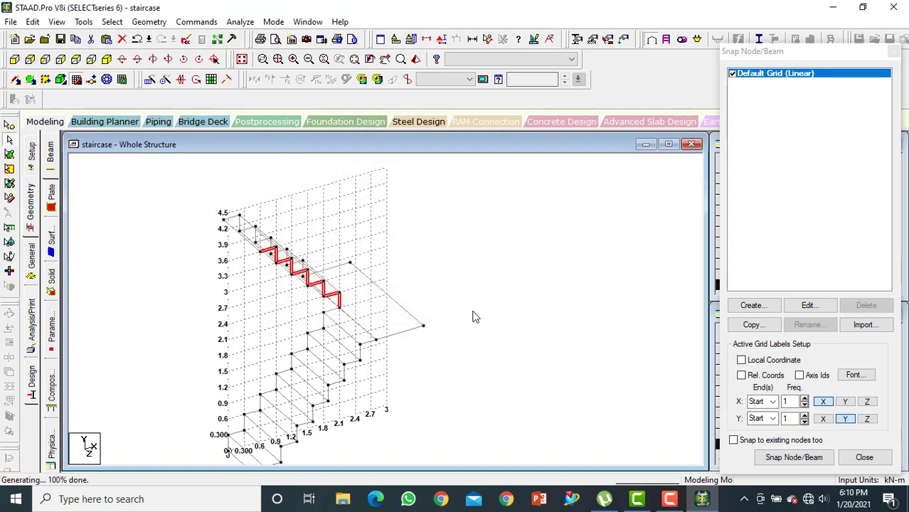
# Hide the snap grid and examine both flights and the landing from several angles
pyautogui.click(109, 62)
pyautogui.click(24, 80)
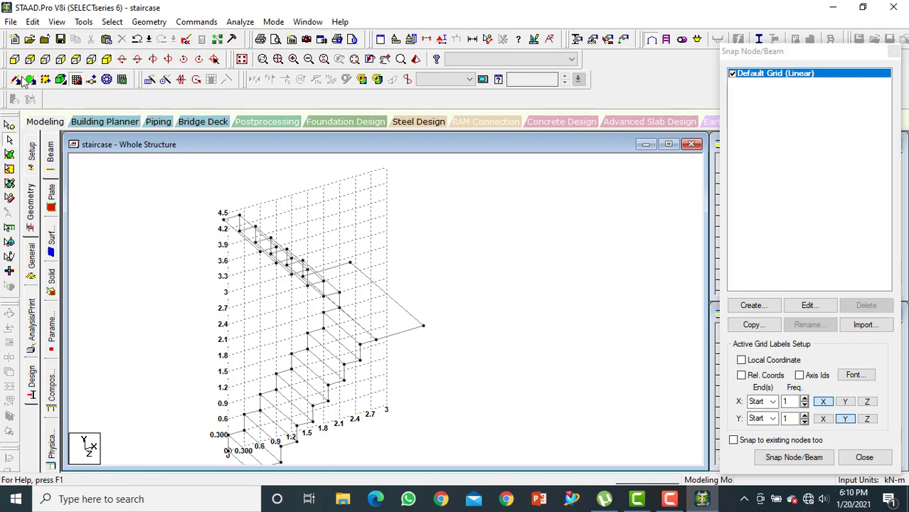
pyautogui.click(76, 80)
pyautogui.press('Left')
pyautogui.press('Left')
pyautogui.press('Left')
pyautogui.press('Left')
pyautogui.press('Left')
pyautogui.press('Left')
pyautogui.press('Left')
pyautogui.press('Left')
pyautogui.press('Left')
pyautogui.press('Left')
pyautogui.press('Left')
pyautogui.press('Left')
pyautogui.press('Left')
pyautogui.press('Left')
pyautogui.press('Left')
pyautogui.press('Left')
pyautogui.press('Left')
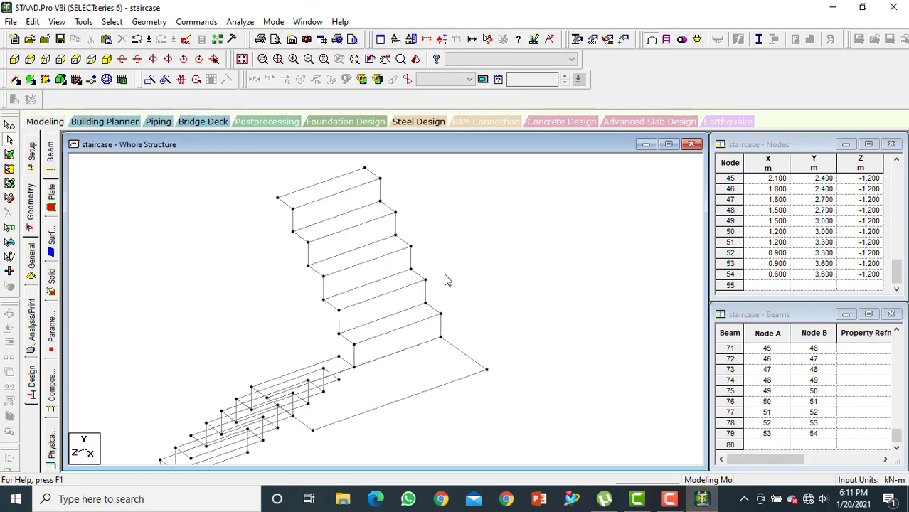
pyautogui.press('Left')
pyautogui.press('Left')
pyautogui.press('Left')
pyautogui.press('Left')
pyautogui.press('Left')
pyautogui.press('Left')
pyautogui.press('Left')
pyautogui.press('Left')
pyautogui.press('Left')
pyautogui.press('Left')
pyautogui.press('Left')
pyautogui.press('Left')
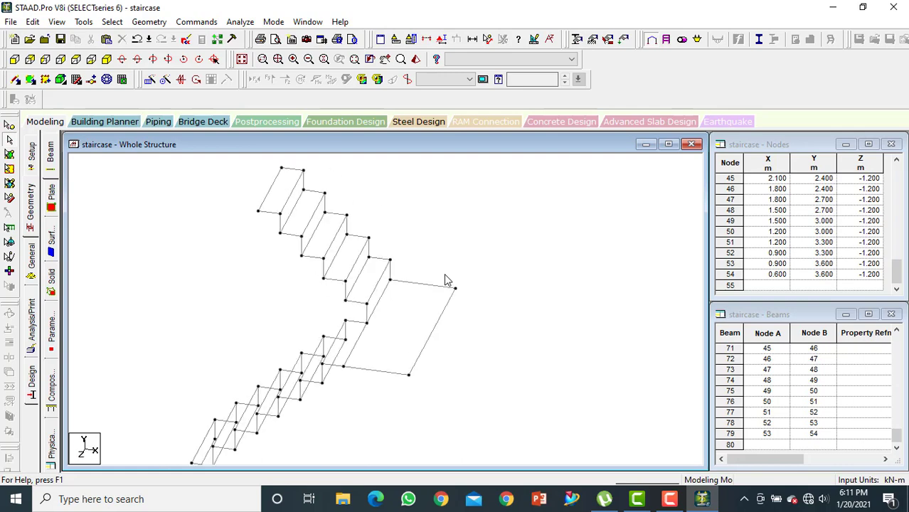
pyautogui.press('Left')
pyautogui.press('Left')
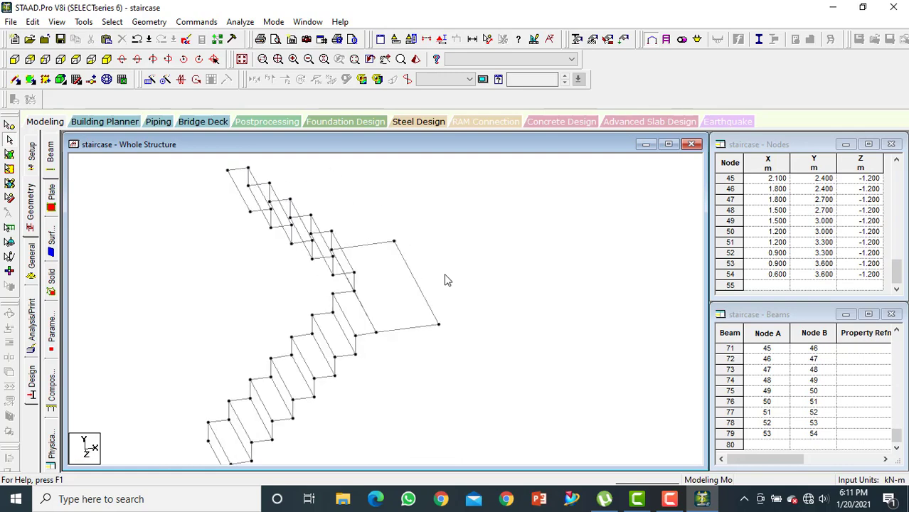
# Redisplay the snap grid and show the staircase in front view
pyautogui.click(76, 79)
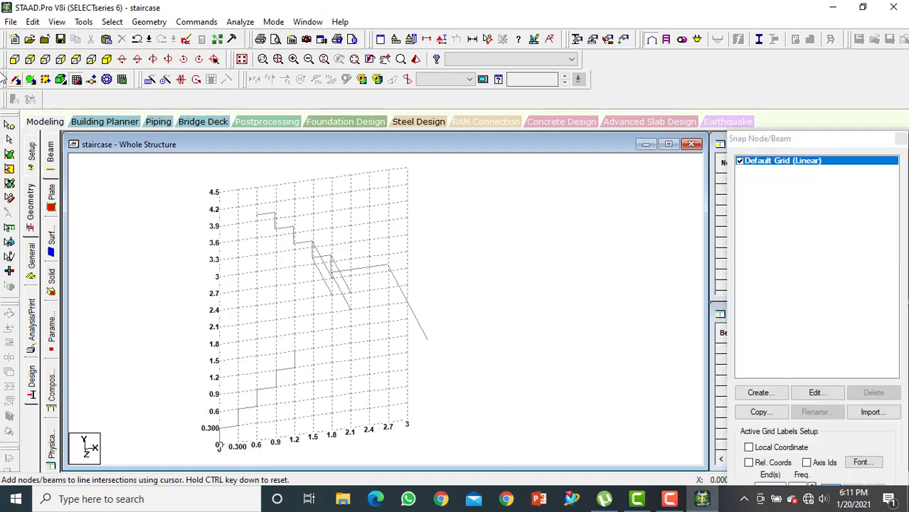
pyautogui.click(15, 59)
pyautogui.scroll(-1, 266, 306)
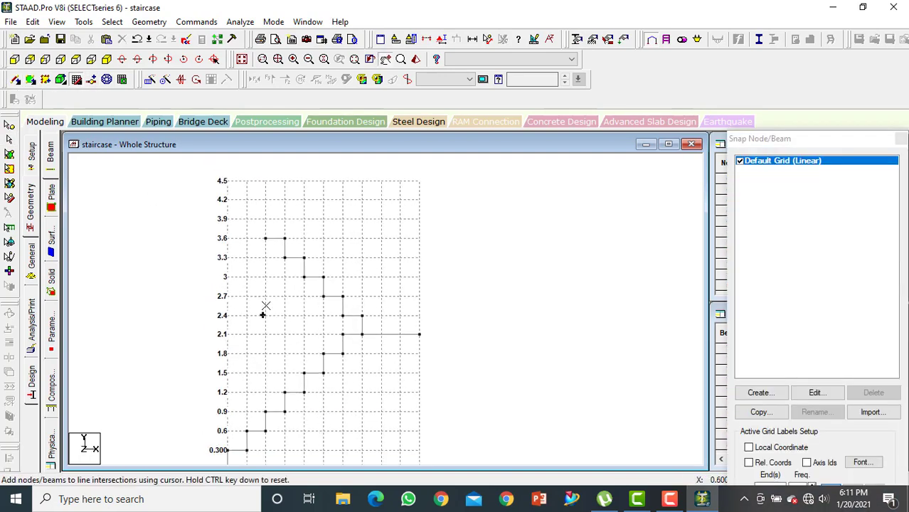
pyautogui.moveTo(268, 309); pyautogui.dragTo(299, 303, button='middle')
pyautogui.scroll(2, 267, 257)
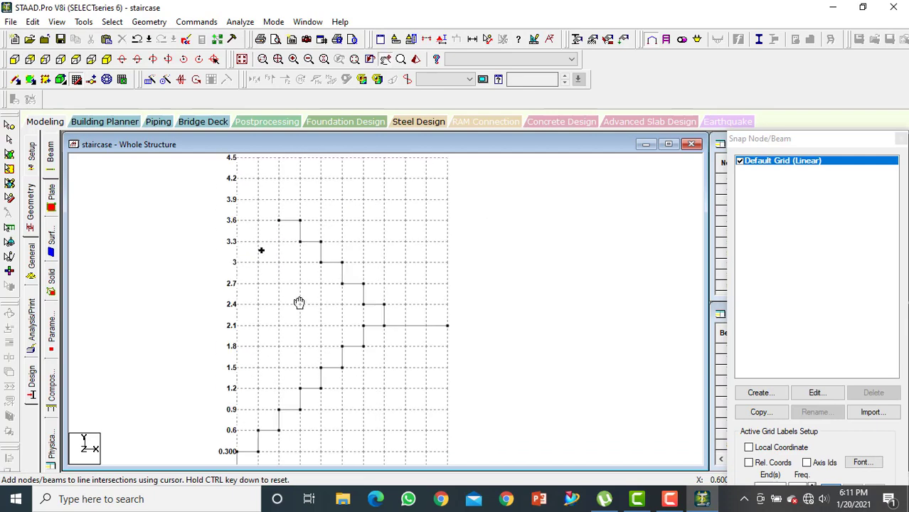
pyautogui.click(424, 42)
pyautogui.click(417, 60)
pyautogui.click(501, 172)
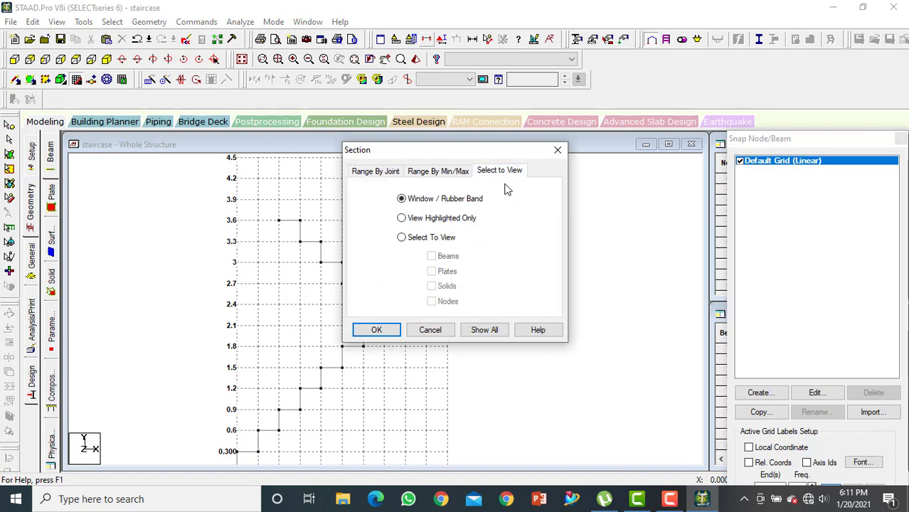
pyautogui.click(392, 329)
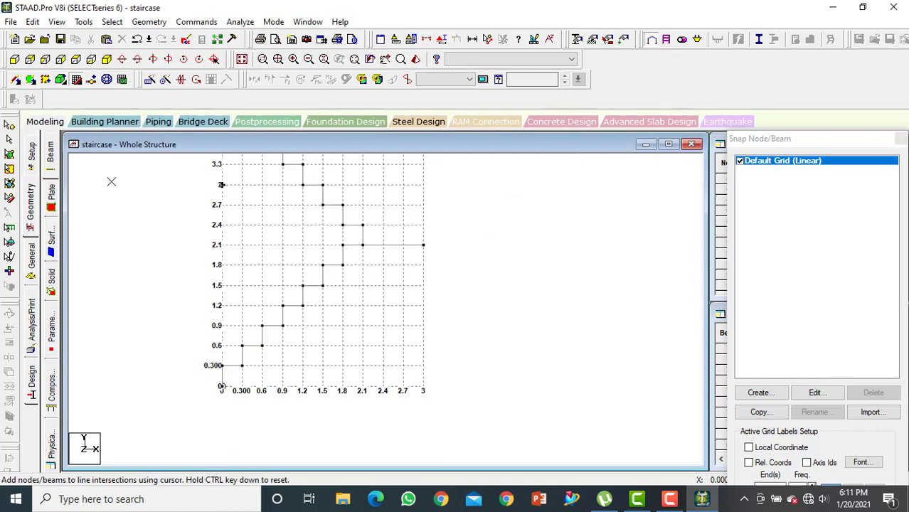
# Limit the view to the lower flight with a Window / Rubber Band section, and show it in isometric view
pyautogui.click(10, 138)
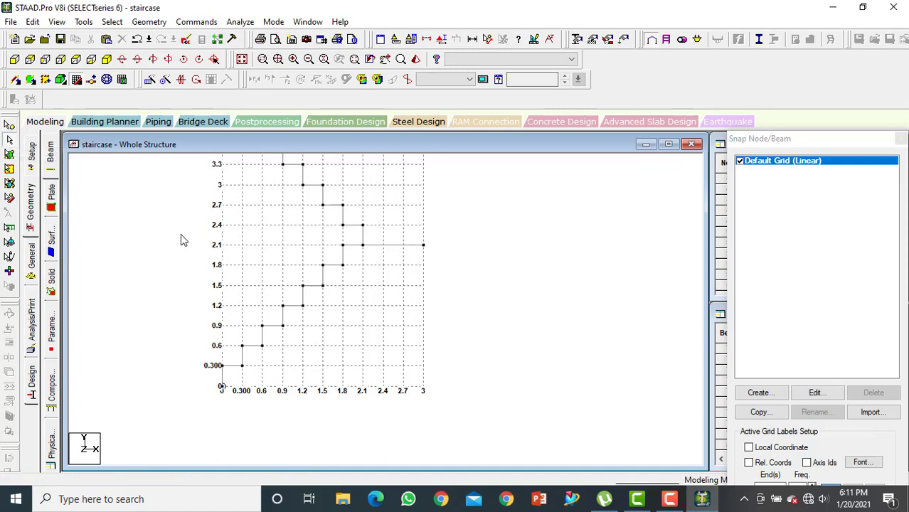
pyautogui.click(424, 39)
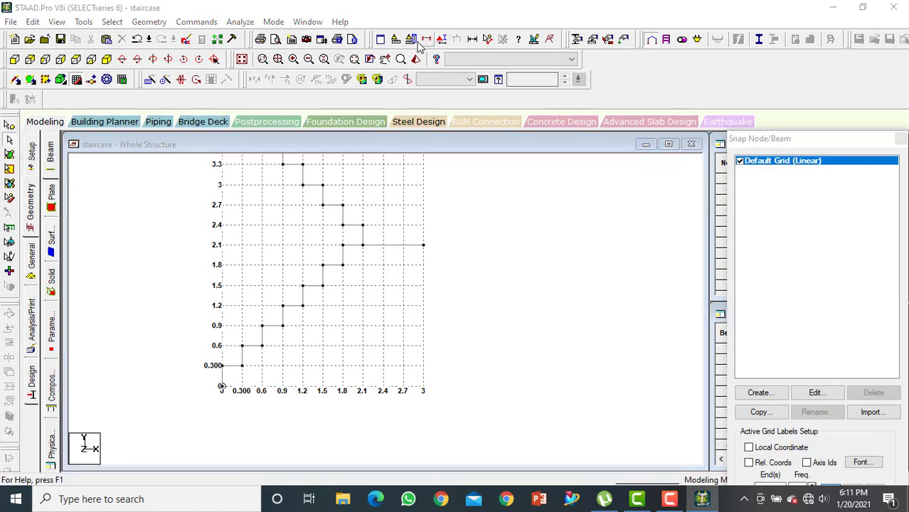
pyautogui.click(499, 171)
pyautogui.click(376, 329)
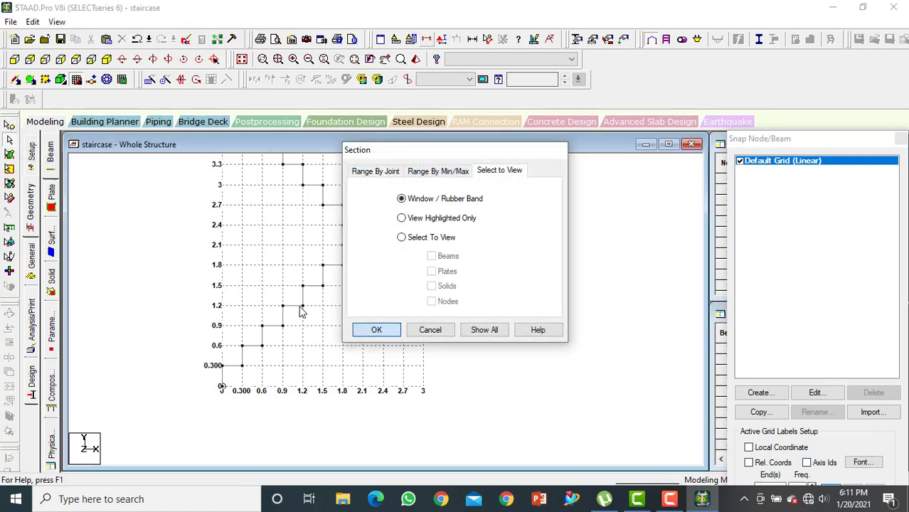
pyautogui.moveTo(220, 263); pyautogui.dragTo(366, 409)
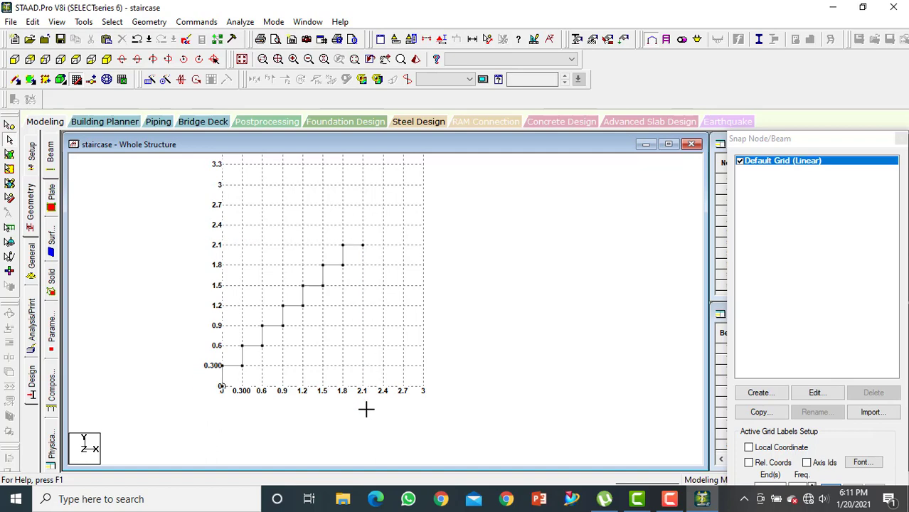
pyautogui.click(107, 59)
pyautogui.moveTo(260, 207); pyautogui.dragTo(241, 211, button='middle')
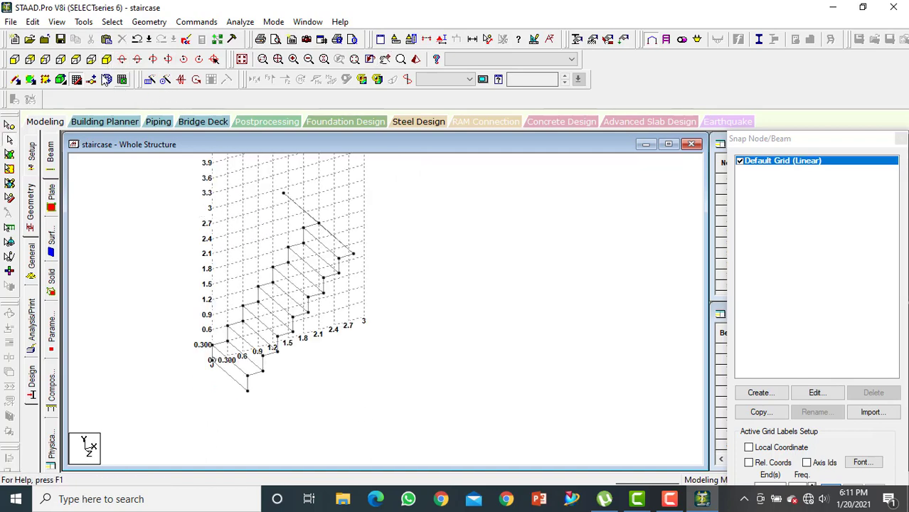
# Hide the snap grid and add a four-noded plate over the lowest riser of the lower flight
pyautogui.click(77, 78)
pyautogui.moveTo(224, 264); pyautogui.dragTo(384, 278, button='middle')
pyautogui.click(30, 79)
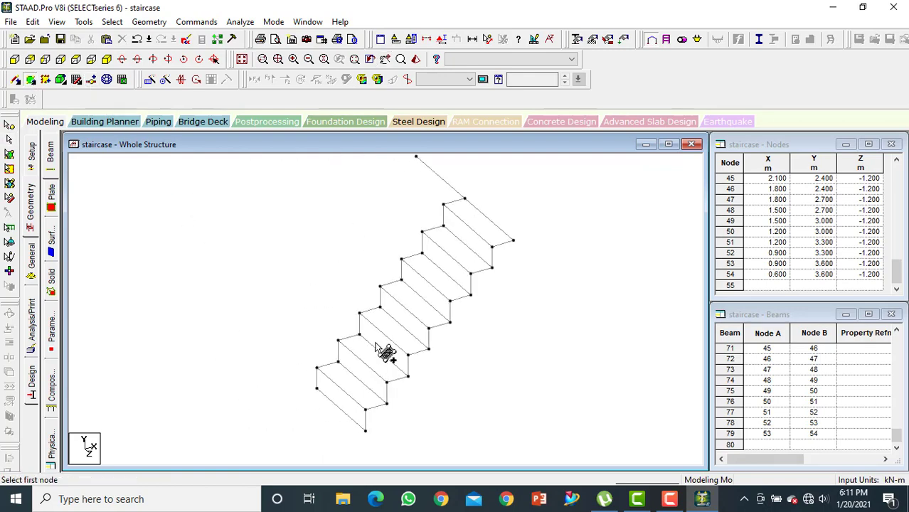
pyautogui.moveTo(369, 343); pyautogui.dragTo(313, 293, button='middle')
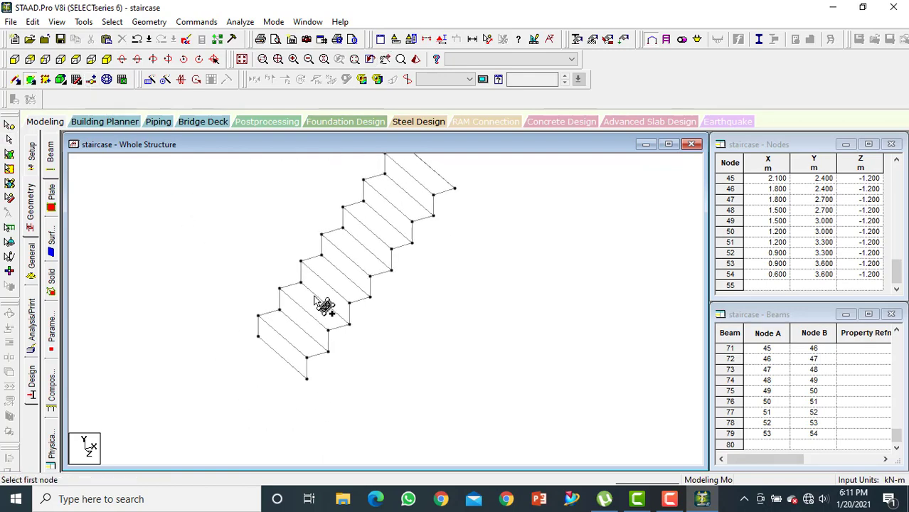
pyautogui.click(268, 333)
pyautogui.click(258, 337)
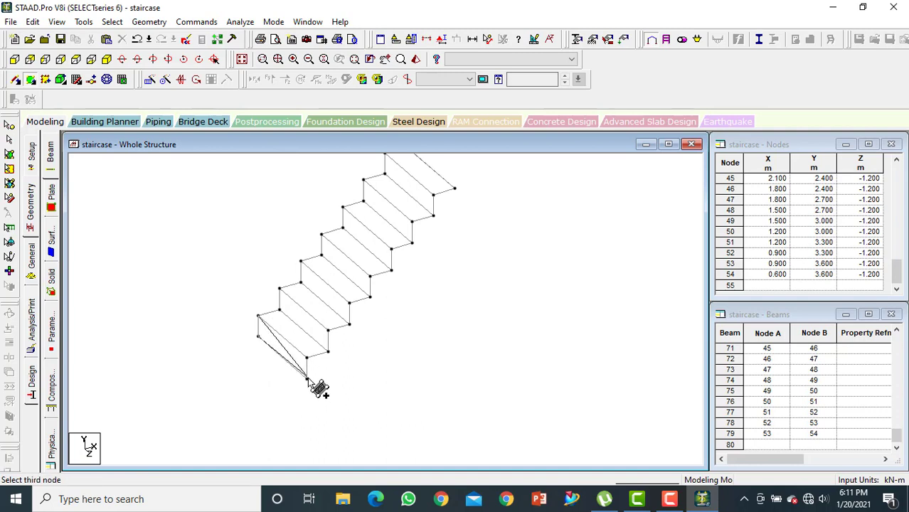
pyautogui.click(307, 378)
pyautogui.click(307, 359)
# Add four-noded plates over the lower flight's first tread and second riser
pyautogui.click(280, 311)
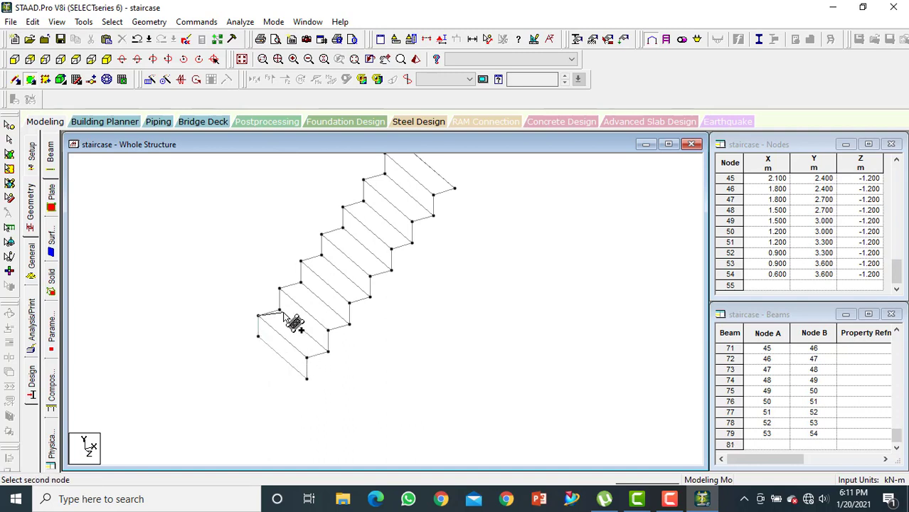
pyautogui.click(321, 348)
pyautogui.click(308, 355)
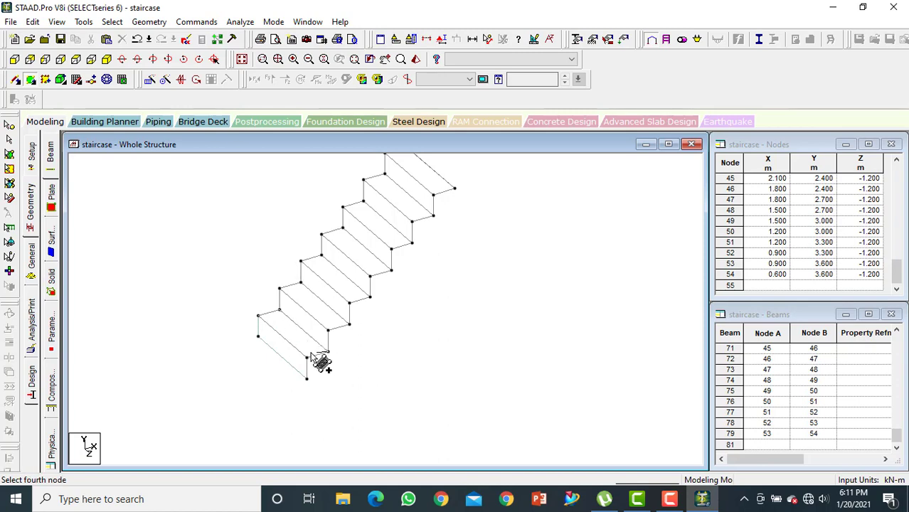
pyautogui.click(306, 360)
pyautogui.click(280, 311)
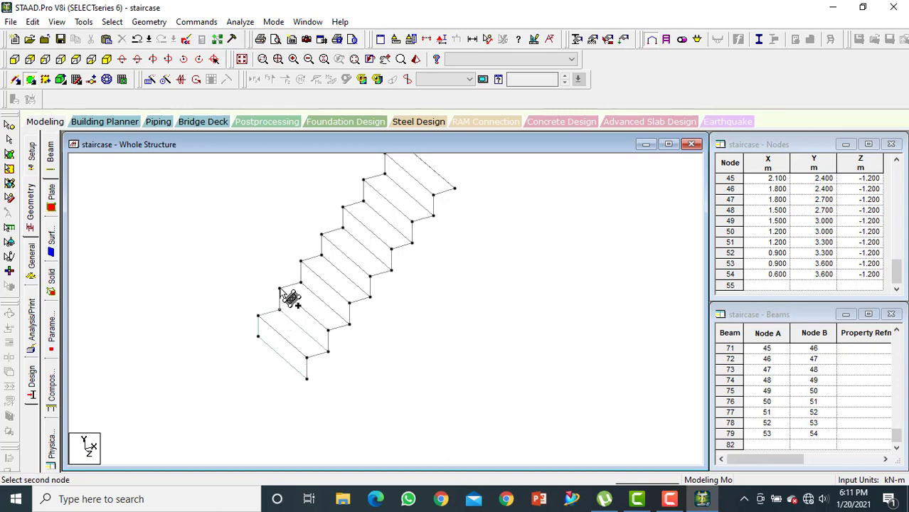
pyautogui.click(280, 289)
pyautogui.click(328, 329)
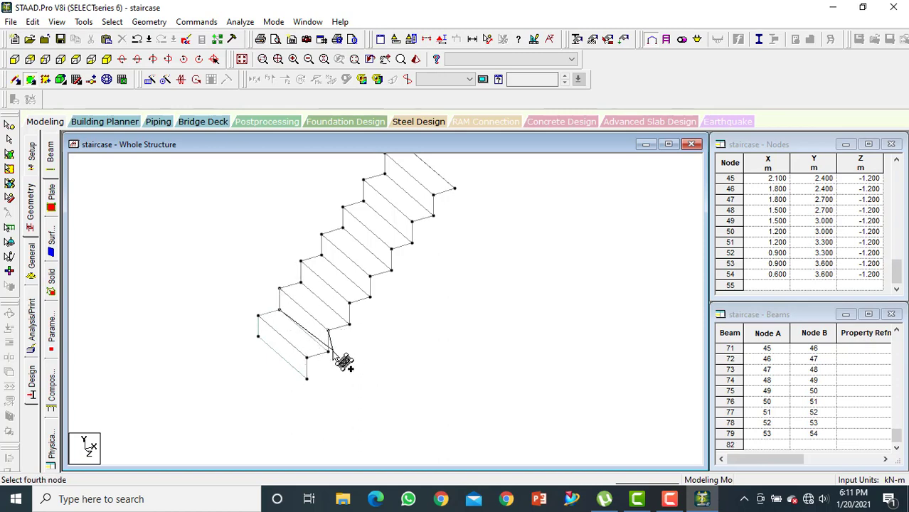
pyautogui.click(328, 351)
# Add four-noded plates over the lower flight's second tread and third riser
pyautogui.click(280, 289)
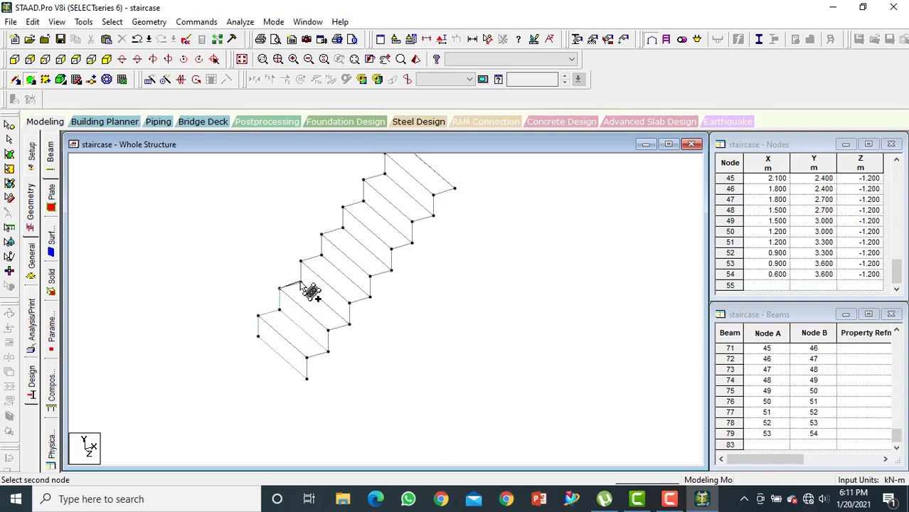
pyautogui.click(301, 283)
pyautogui.click(350, 324)
pyautogui.click(328, 328)
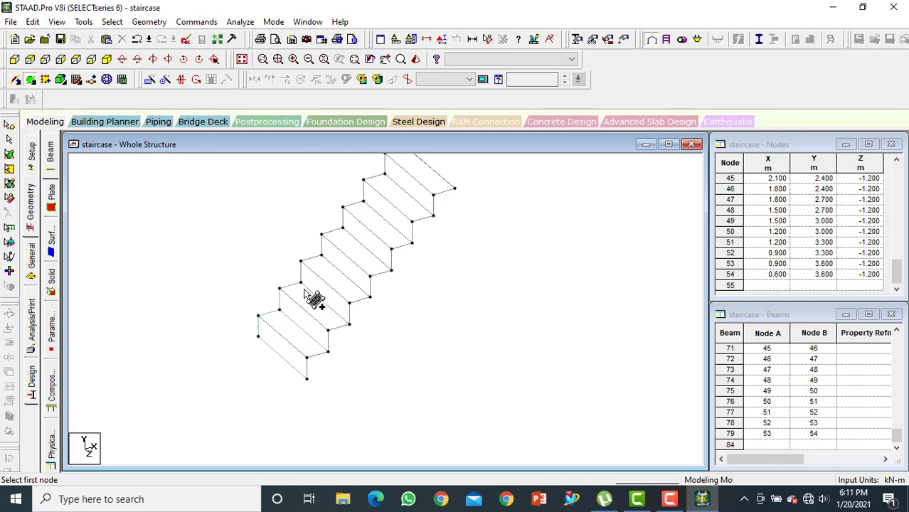
pyautogui.click(301, 283)
pyautogui.click(301, 261)
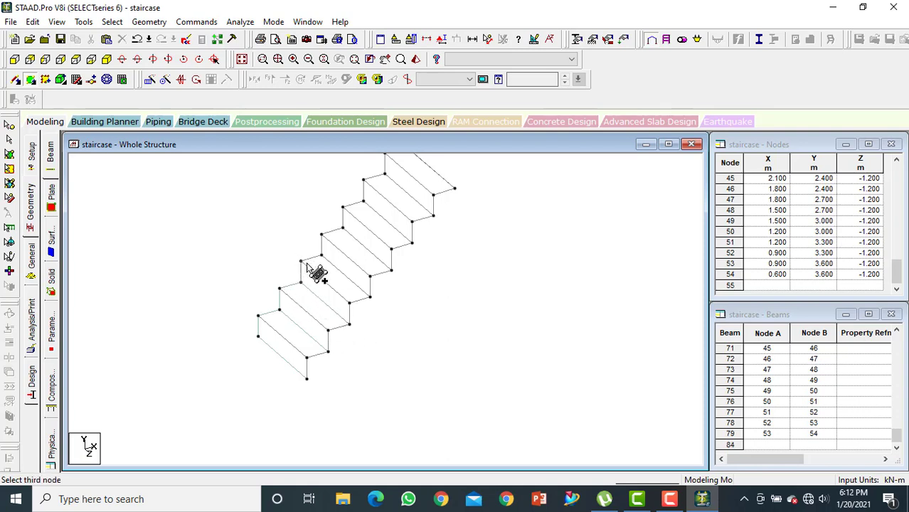
pyautogui.click(349, 303)
pyautogui.click(350, 325)
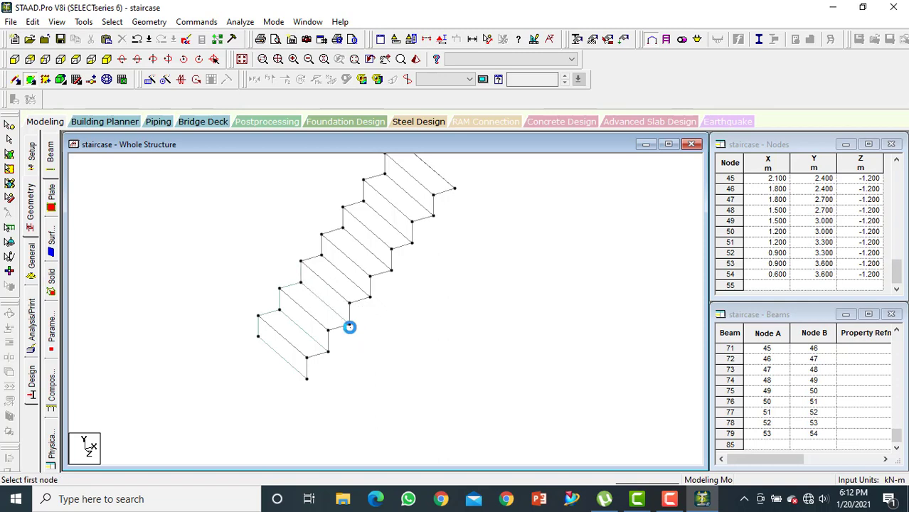
# Add four-noded plates over the lower flight's third tread and fourth riser
pyautogui.click(302, 261)
pyautogui.click(322, 255)
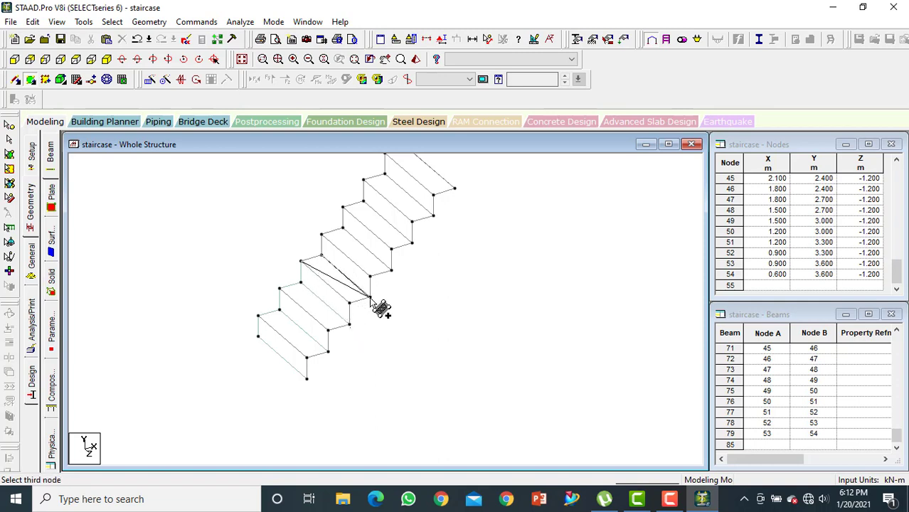
pyautogui.click(370, 297)
pyautogui.click(349, 303)
pyautogui.click(320, 254)
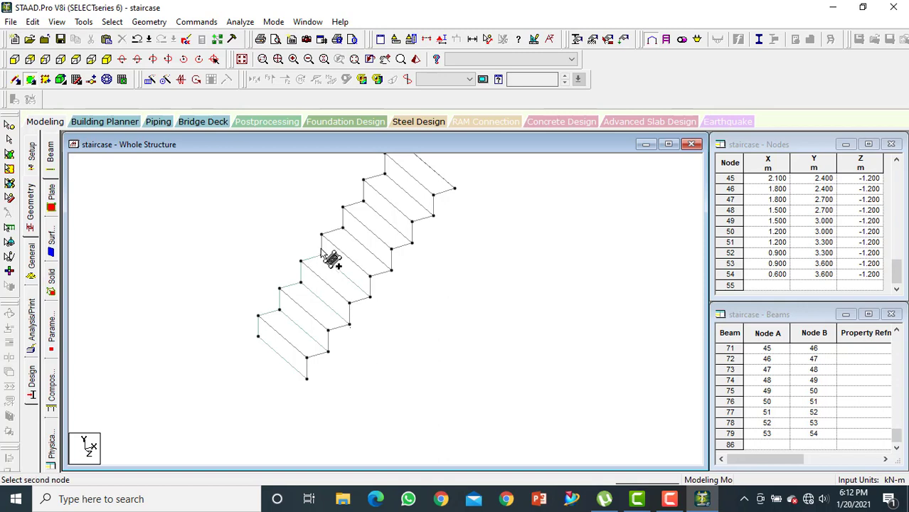
pyautogui.click(322, 235)
pyautogui.click(370, 277)
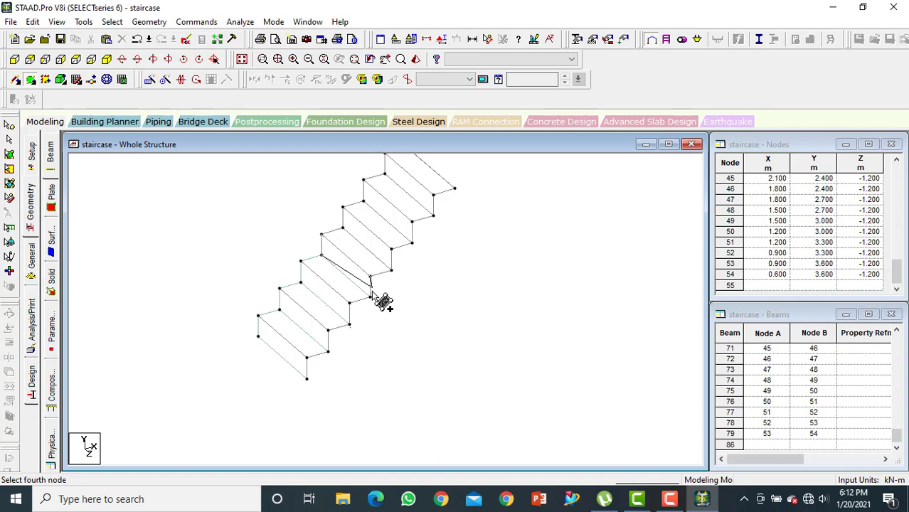
pyautogui.click(370, 296)
# Add four-noded plates over the lower flight's fourth tread and fifth riser
pyautogui.click(321, 234)
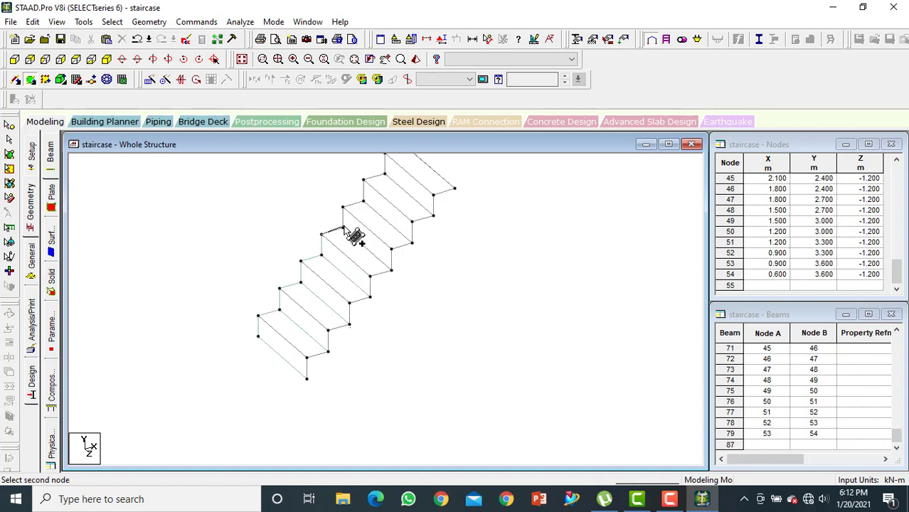
pyautogui.click(391, 270)
pyautogui.click(370, 276)
pyautogui.click(370, 277)
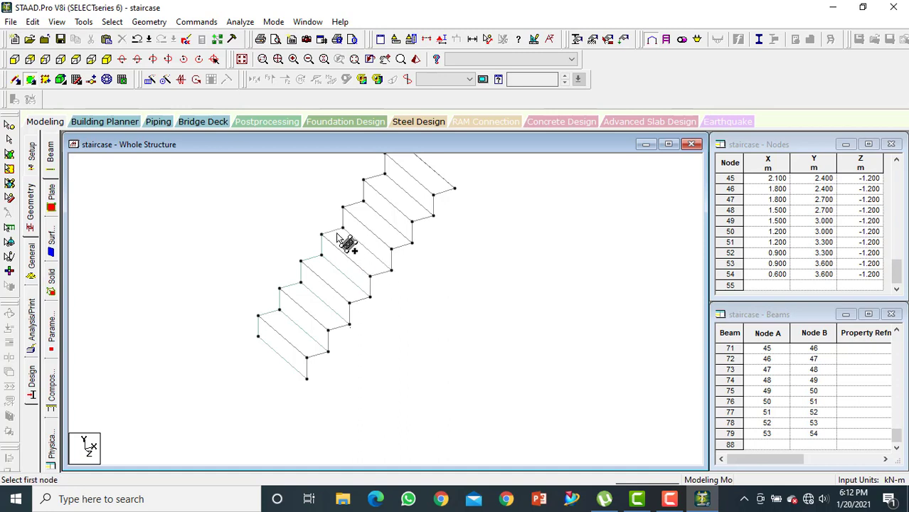
pyautogui.click(343, 227)
pyautogui.click(343, 207)
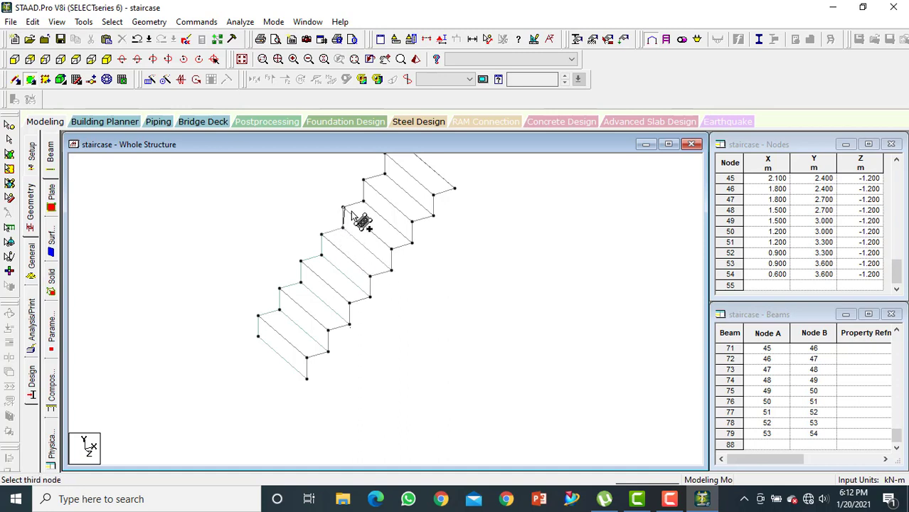
pyautogui.click(392, 250)
pyautogui.click(391, 270)
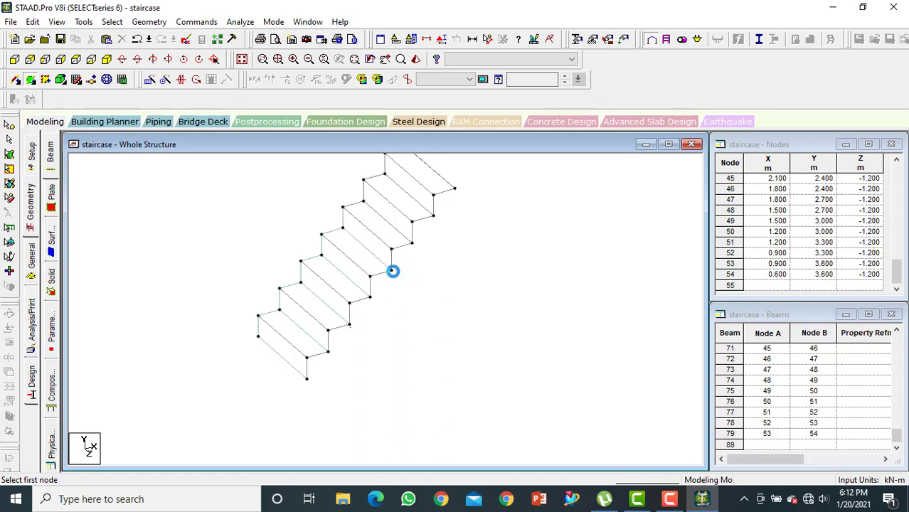
# Add four-noded plates over the lower flight's fifth tread and sixth riser
pyautogui.click(344, 209)
pyautogui.click(383, 204)
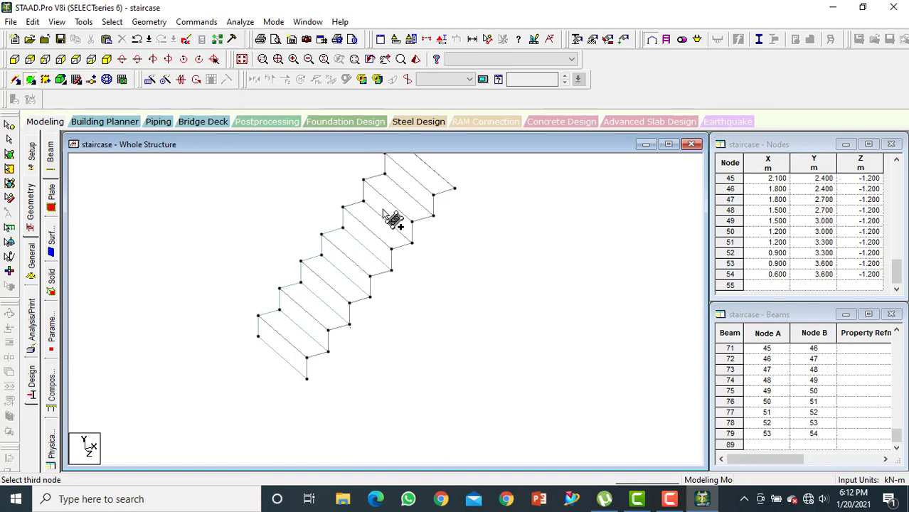
pyautogui.click(407, 245)
pyautogui.click(391, 250)
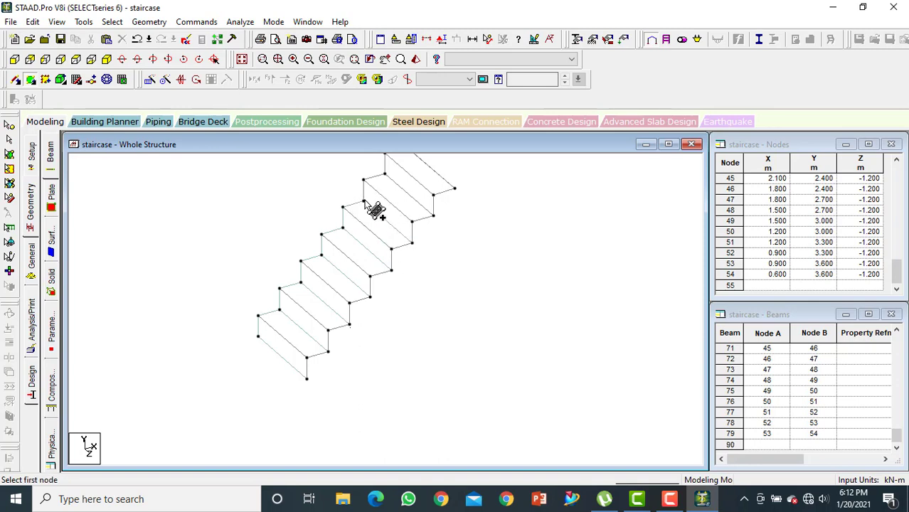
pyautogui.click(363, 181)
pyautogui.click(363, 180)
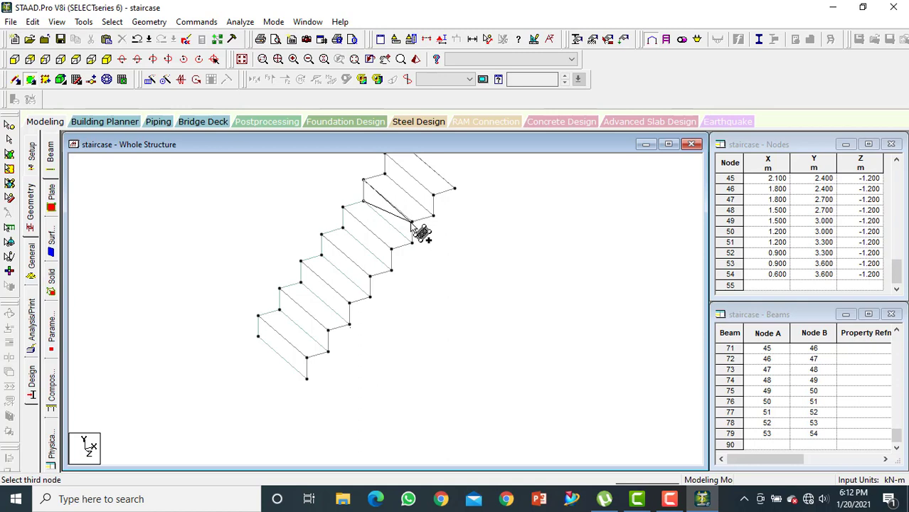
pyautogui.click(412, 223)
pyautogui.click(413, 244)
# Add four-noded plates over the lower flight's sixth tread and seventh riser
pyautogui.click(363, 180)
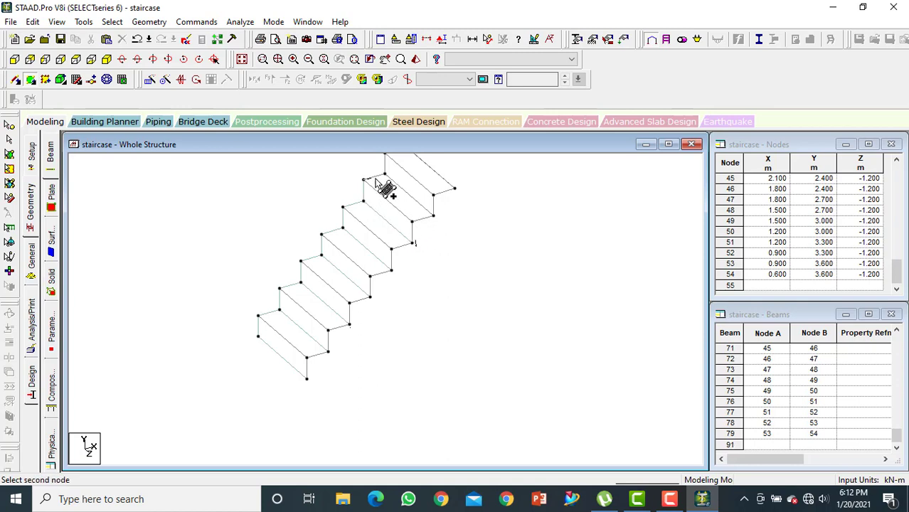
pyautogui.click(384, 173)
pyautogui.click(434, 216)
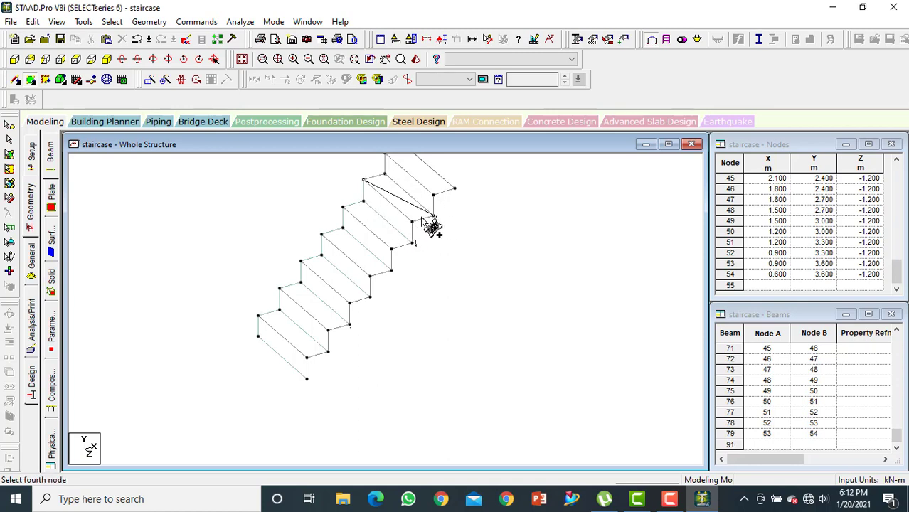
pyautogui.click(412, 222)
pyautogui.moveTo(414, 220); pyautogui.dragTo(393, 272, button='middle')
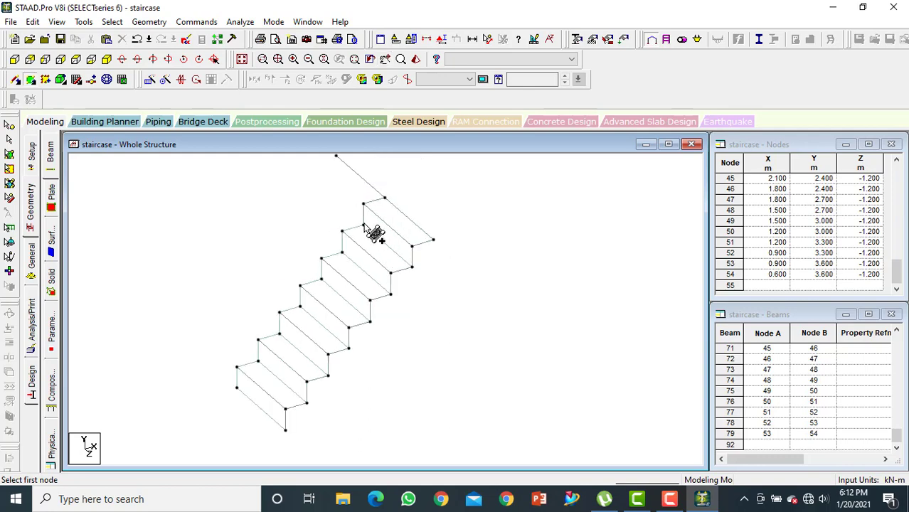
pyautogui.click(364, 224)
pyautogui.click(363, 204)
pyautogui.click(413, 246)
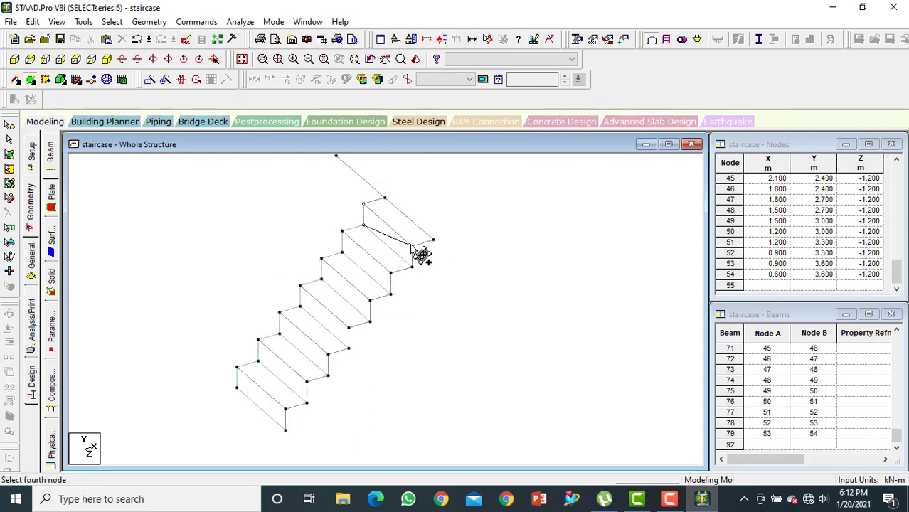
pyautogui.click(413, 267)
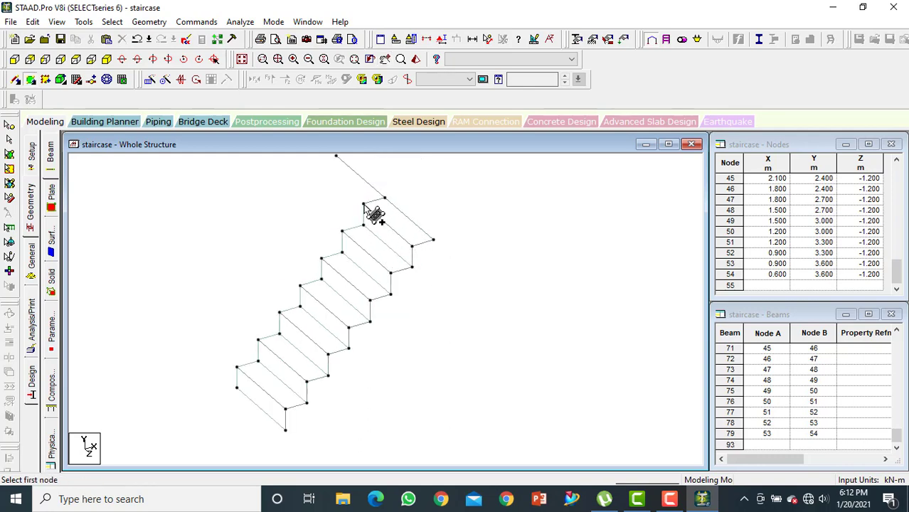
# Add a four-noded plate over the lower flight's seventh tread, the one adjoining the landing
pyautogui.click(364, 204)
pyautogui.click(385, 198)
pyautogui.click(434, 240)
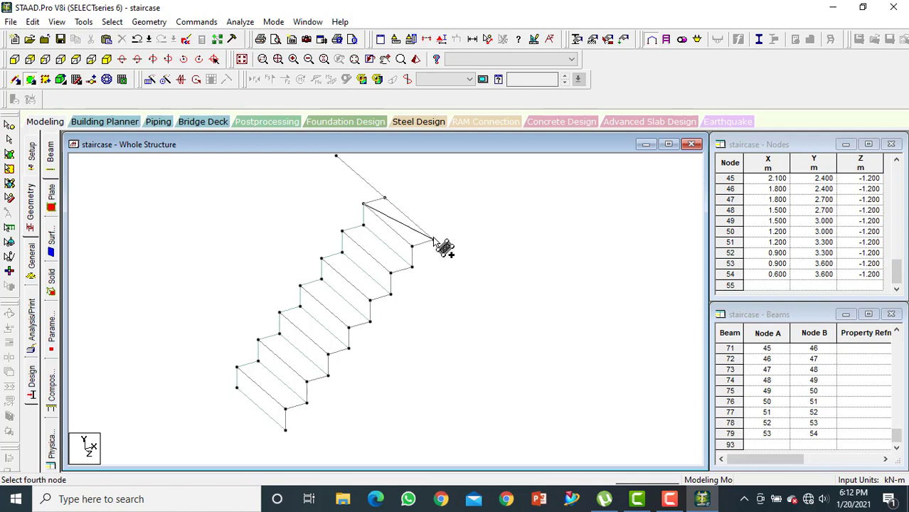
pyautogui.click(413, 246)
pyautogui.moveTo(400, 234); pyautogui.dragTo(347, 272, button='middle')
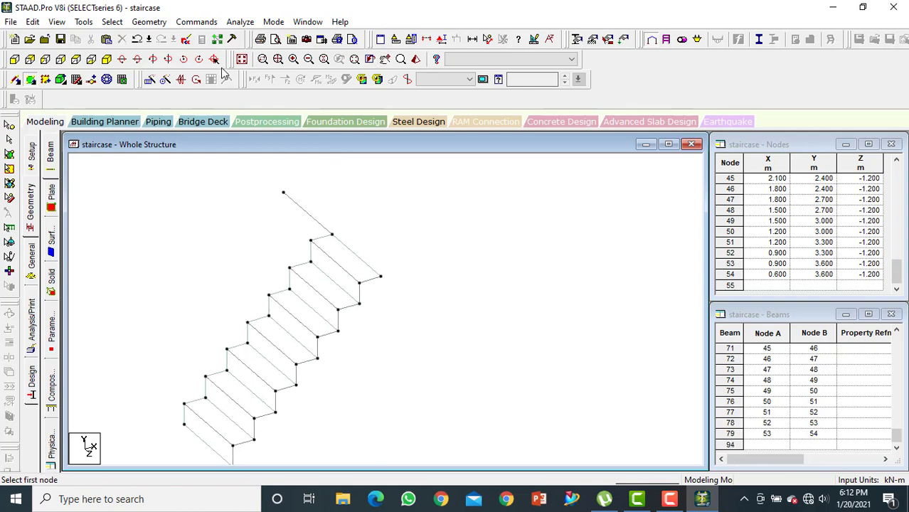
# Display the whole structure again and add one four-noded plate across the full landing between its outer corners
pyautogui.click(242, 60)
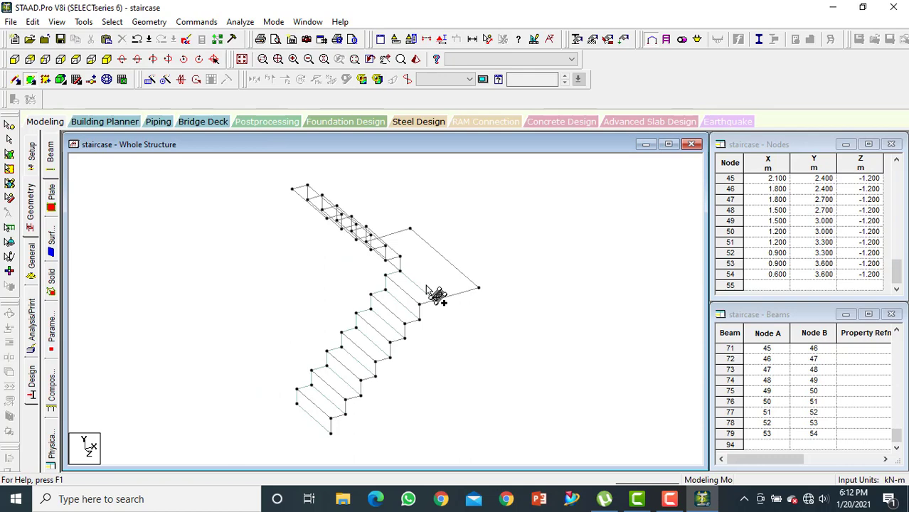
pyautogui.press('Left')
pyautogui.press('Left')
pyautogui.press('Left')
pyautogui.press('Left')
pyautogui.press('Left')
pyautogui.press('Left')
pyautogui.press('Left')
pyautogui.press('Left')
pyautogui.press('Left')
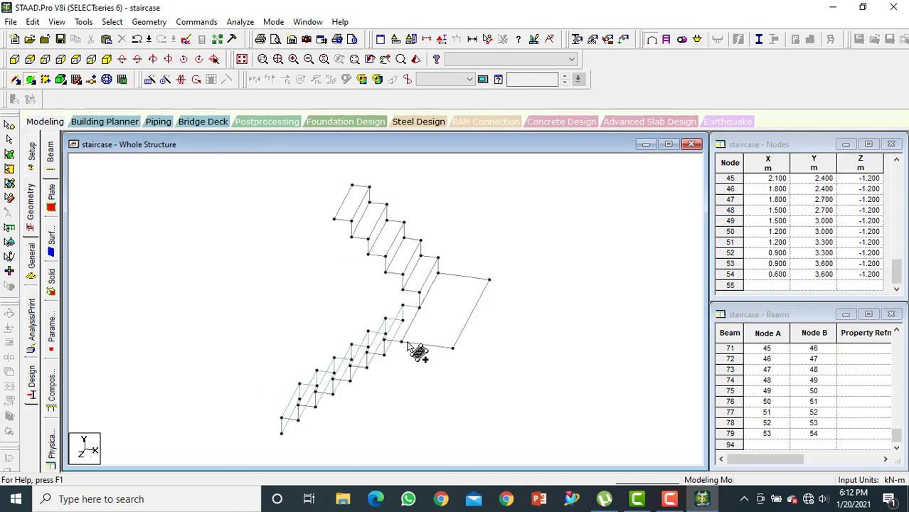
pyautogui.press('Left')
pyautogui.press('Left')
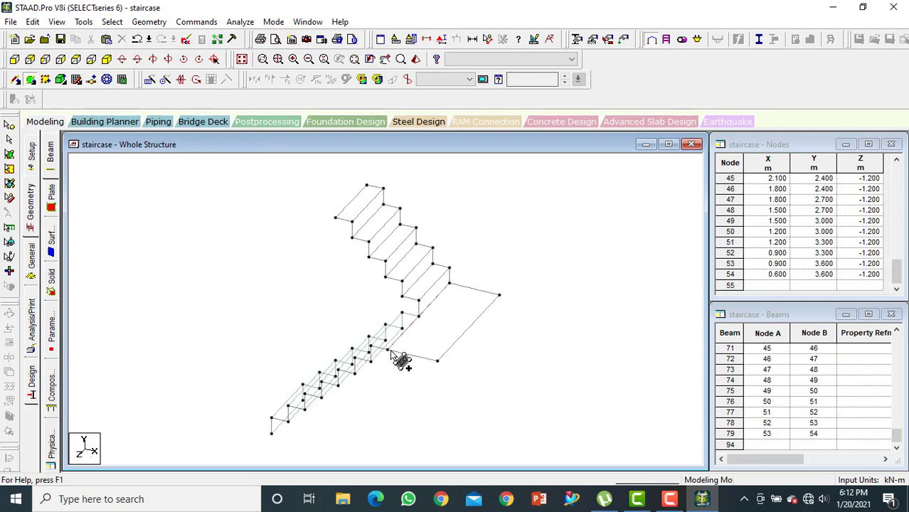
pyautogui.click(397, 347)
pyautogui.click(451, 282)
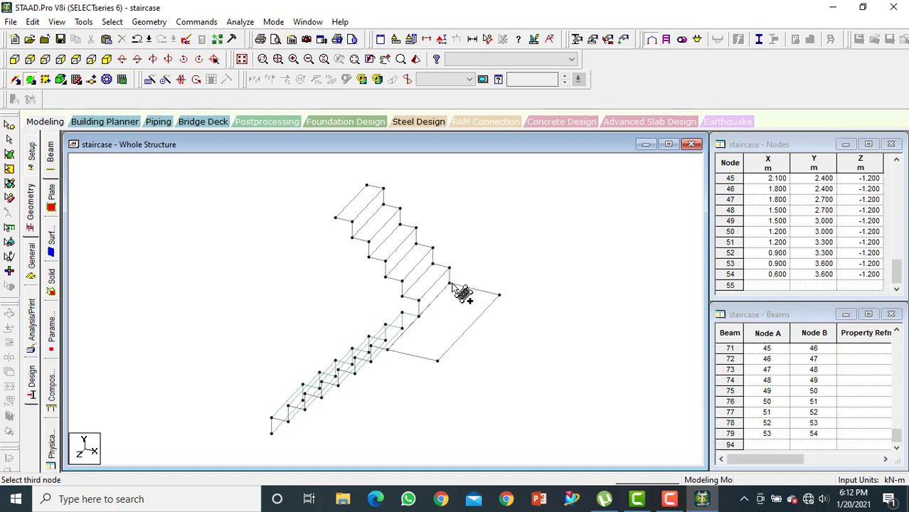
pyautogui.click(500, 294)
pyautogui.click(439, 360)
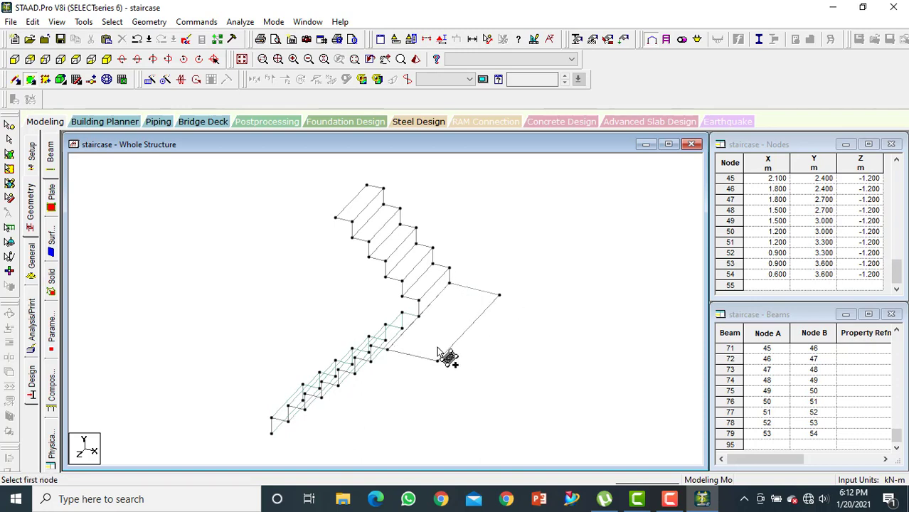
# Add a four-noded plate over the upper flight's first riser, rising from the landing
pyautogui.click(418, 301)
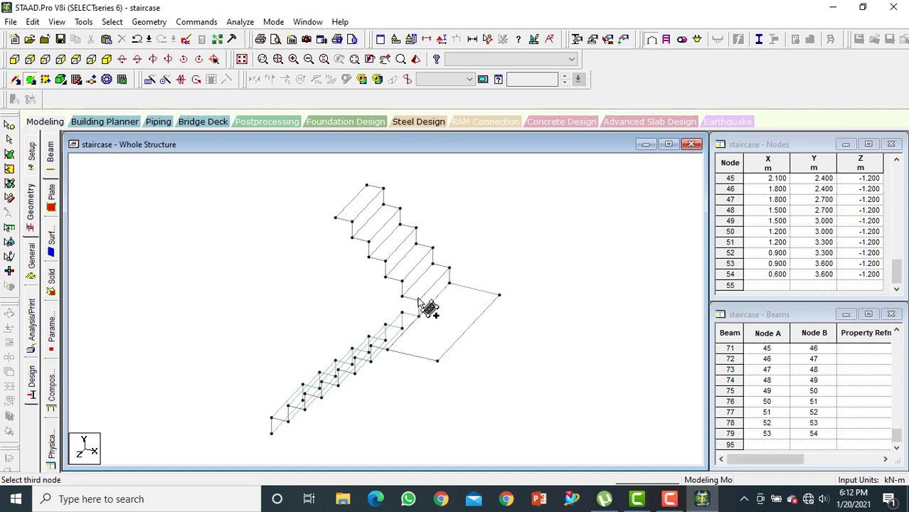
pyautogui.click(449, 283)
pyautogui.click(424, 296)
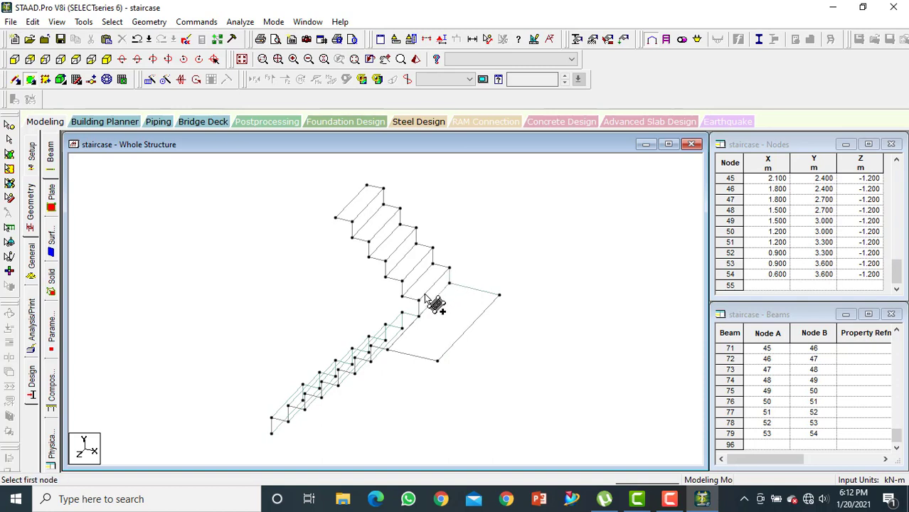
# Add four-noded plates over the upper flight's first tread and second riser
pyautogui.click(419, 299)
pyautogui.click(402, 296)
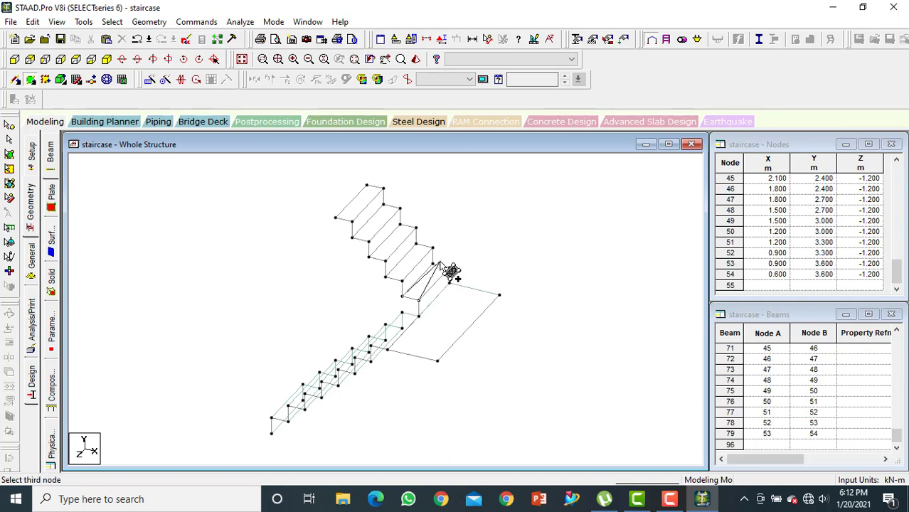
pyautogui.click(450, 270)
pyautogui.click(451, 269)
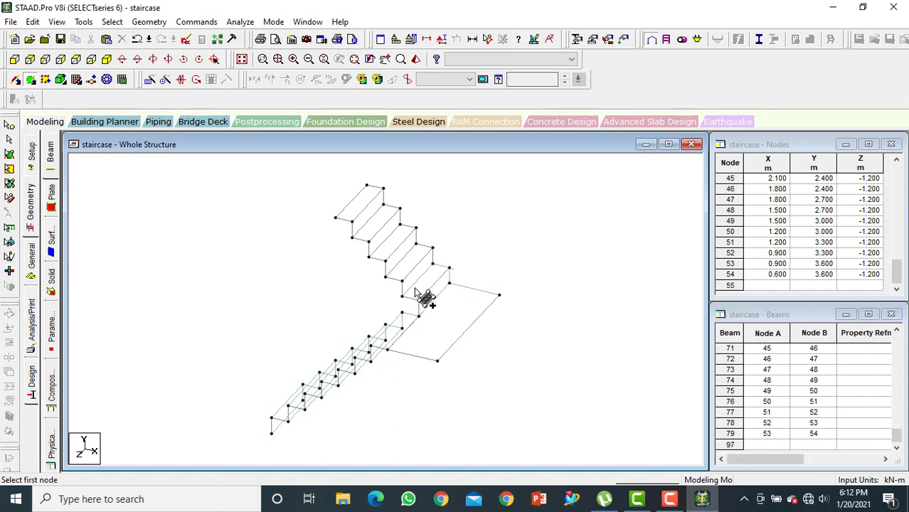
pyautogui.click(402, 296)
pyautogui.click(402, 281)
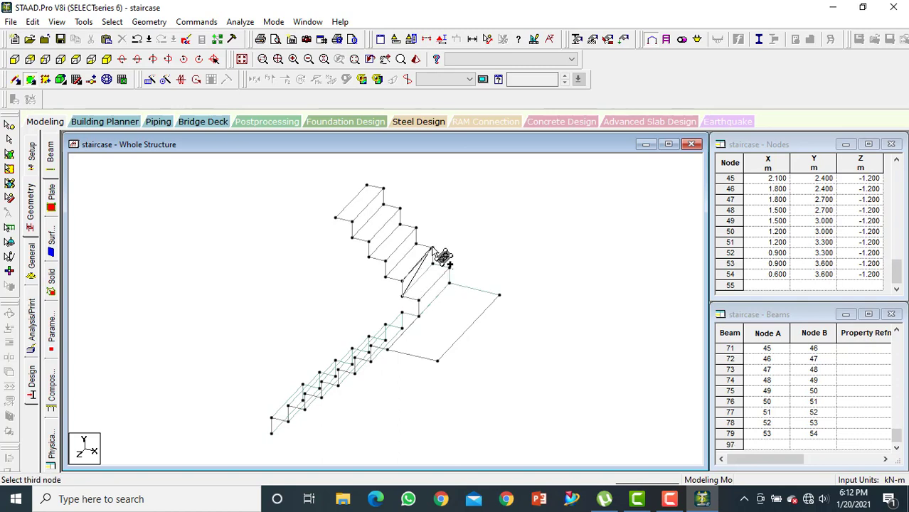
pyautogui.click(434, 249)
pyautogui.click(433, 265)
# Add four-noded plates over the upper flight's second tread and third riser
pyautogui.click(402, 281)
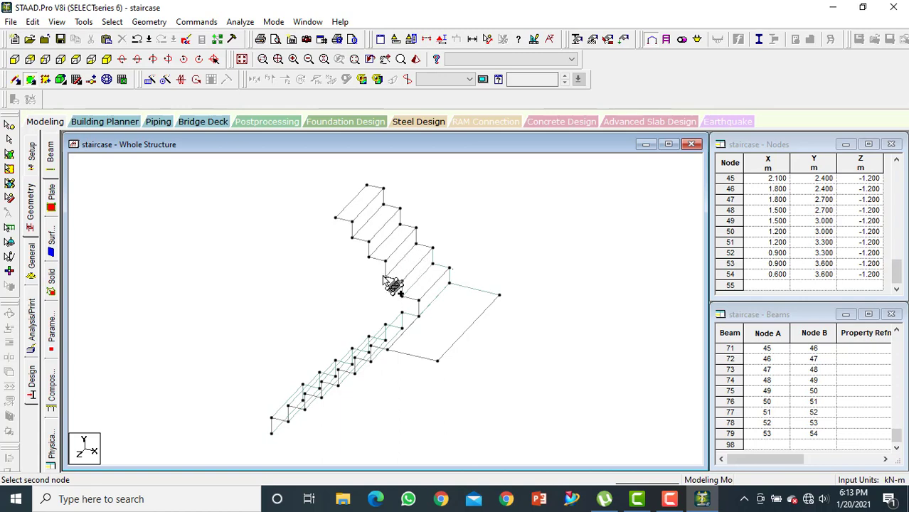
pyautogui.click(385, 279)
pyautogui.click(416, 244)
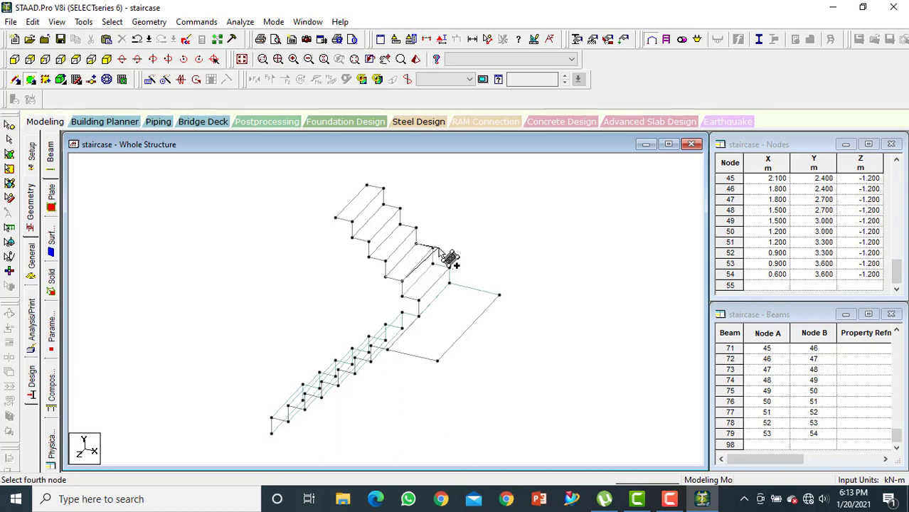
pyautogui.click(433, 248)
pyautogui.click(384, 271)
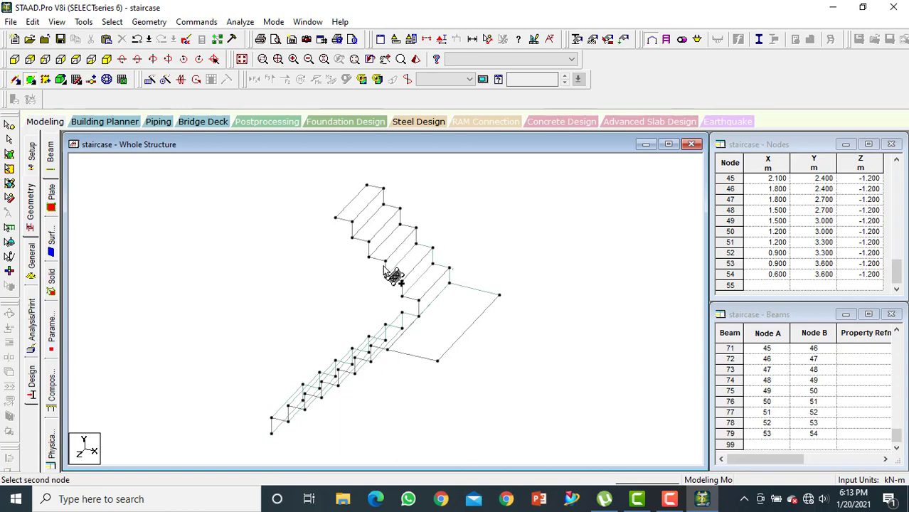
pyautogui.click(416, 244)
pyautogui.click(418, 229)
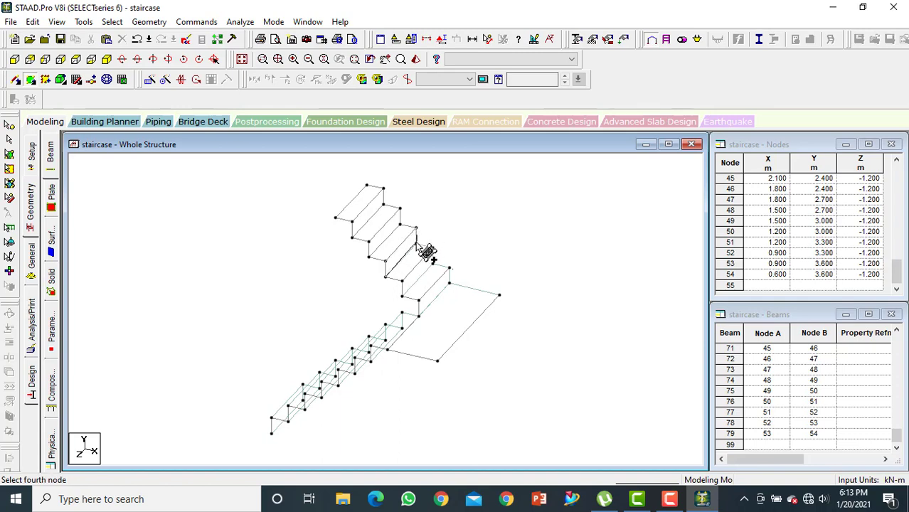
# Add four-noded plates over the upper flight's third tread and fourth riser
pyautogui.click(385, 260)
pyautogui.click(370, 257)
pyautogui.click(397, 242)
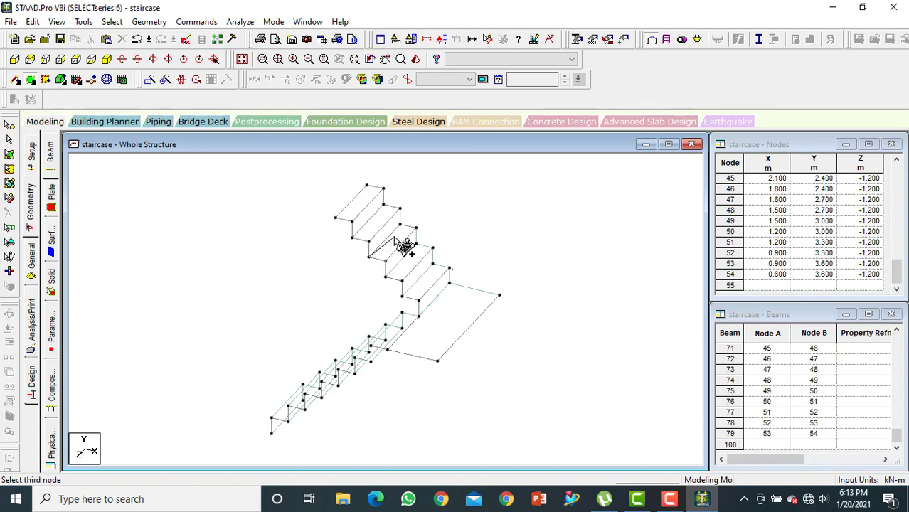
pyautogui.click(400, 226)
pyautogui.click(417, 226)
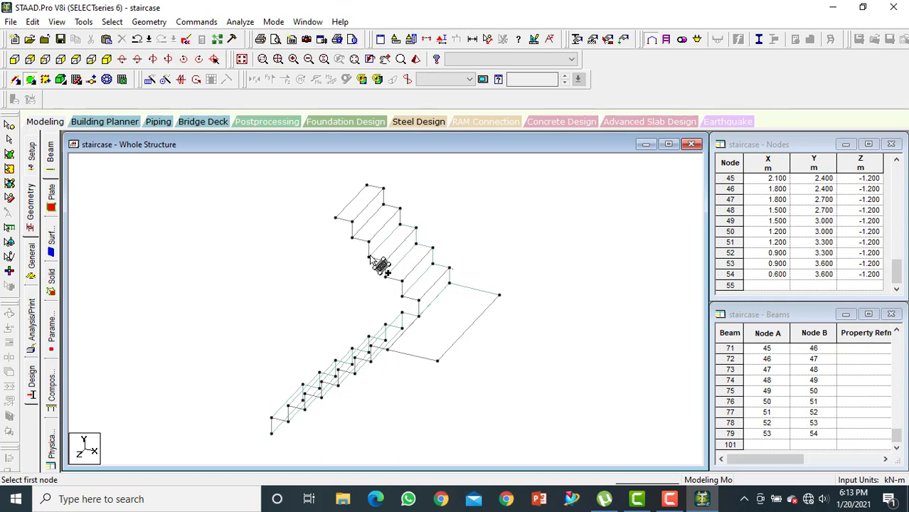
pyautogui.click(368, 257)
pyautogui.click(369, 242)
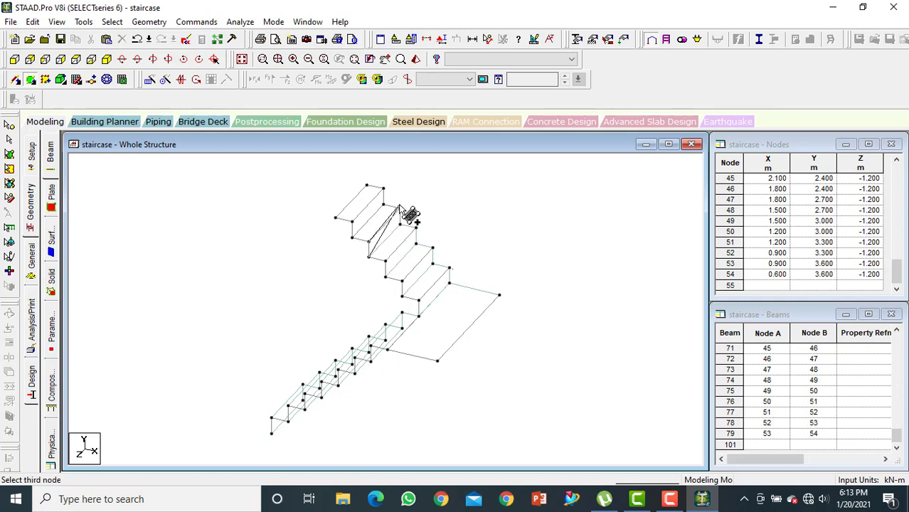
pyautogui.click(398, 211)
pyautogui.click(401, 228)
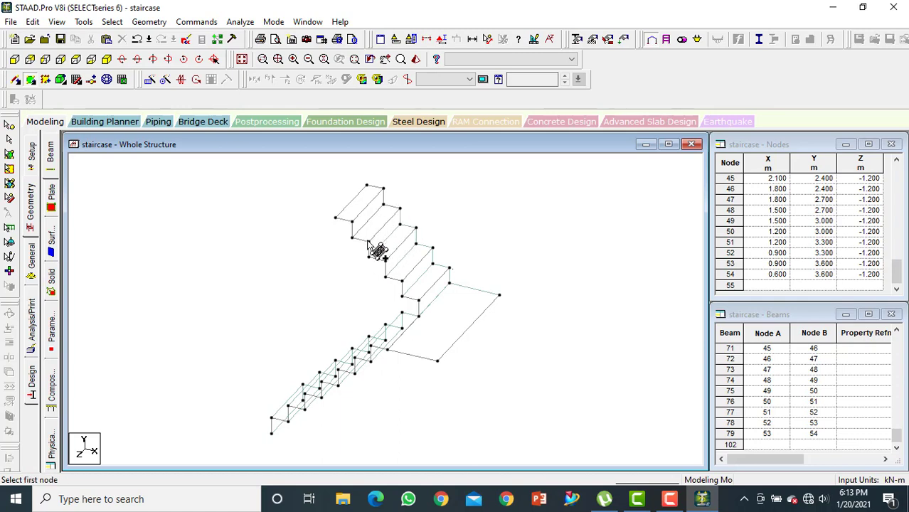
# Add four-noded plates over the upper flight's fourth tread and fifth riser
pyautogui.click(357, 241)
pyautogui.click(360, 240)
pyautogui.click(397, 206)
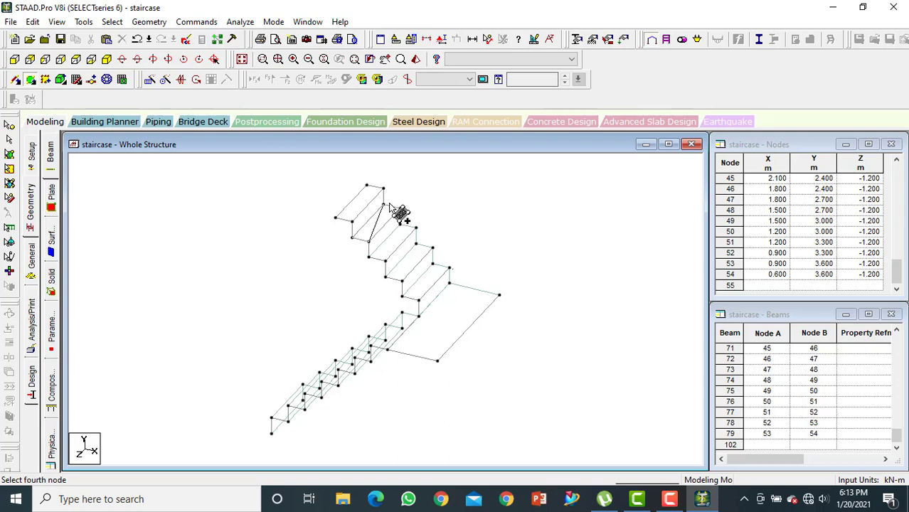
pyautogui.click(400, 211)
pyautogui.click(367, 241)
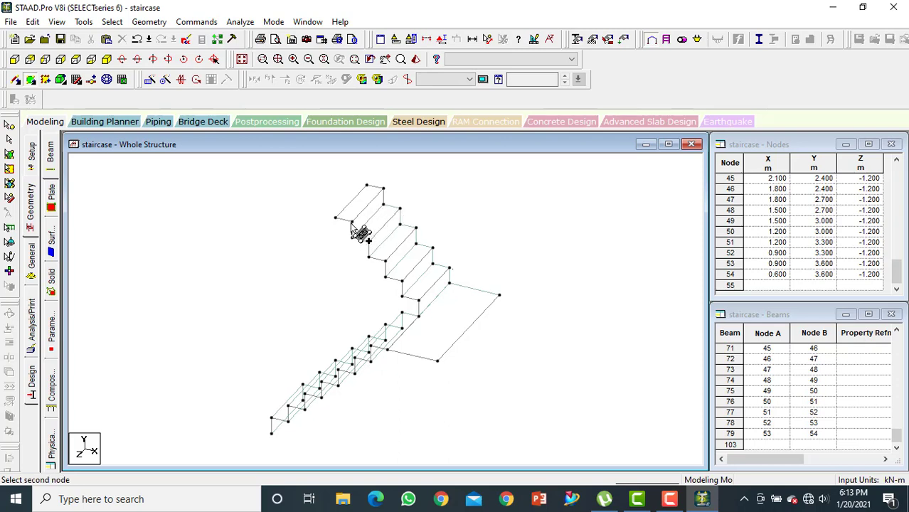
pyautogui.click(352, 222)
pyautogui.click(384, 188)
pyautogui.click(384, 206)
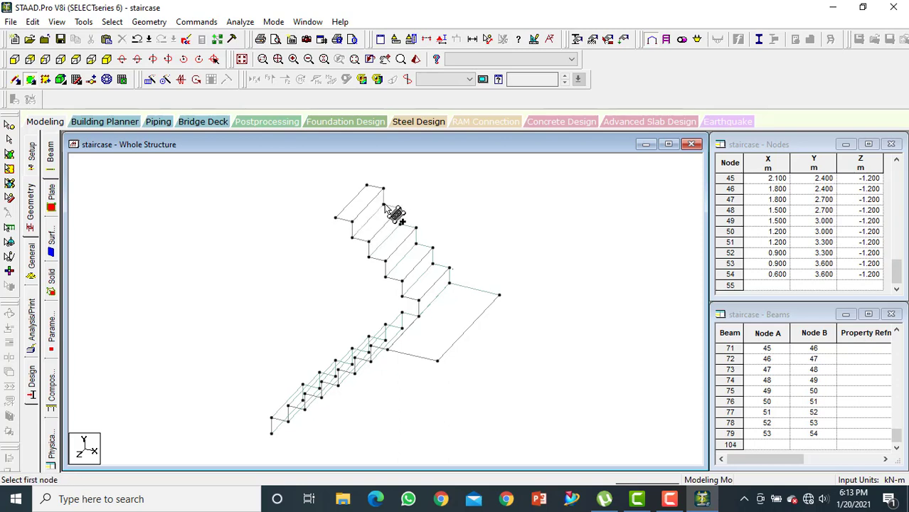
# Add a four-noded plate over the upper flight's fifth and topmost tread
pyautogui.click(352, 221)
pyautogui.click(335, 218)
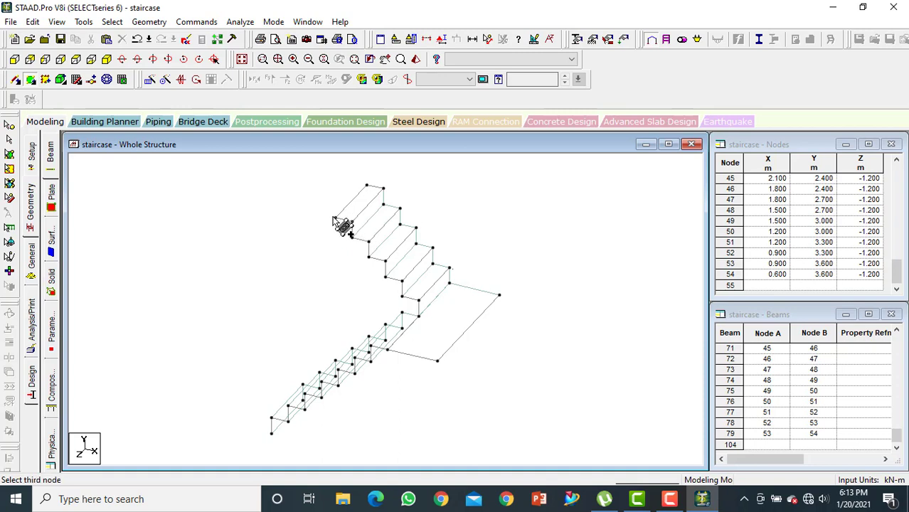
pyautogui.click(367, 185)
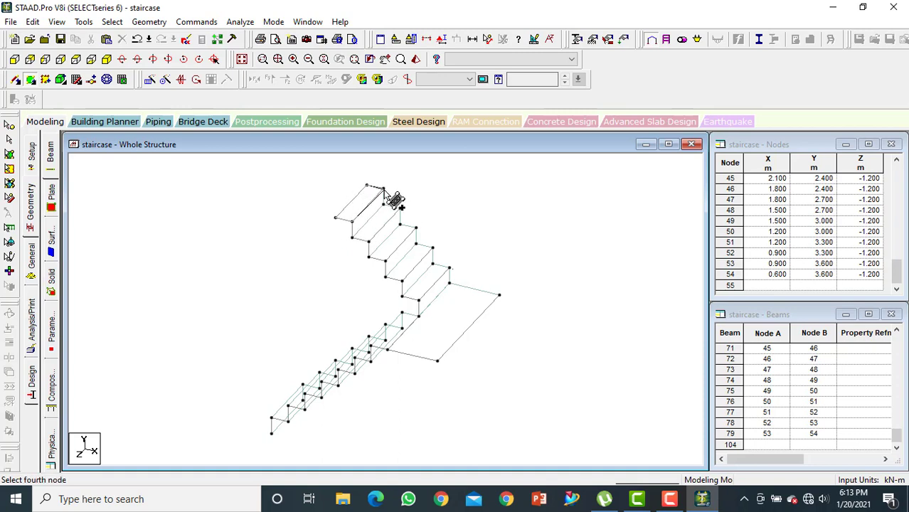
pyautogui.click(383, 188)
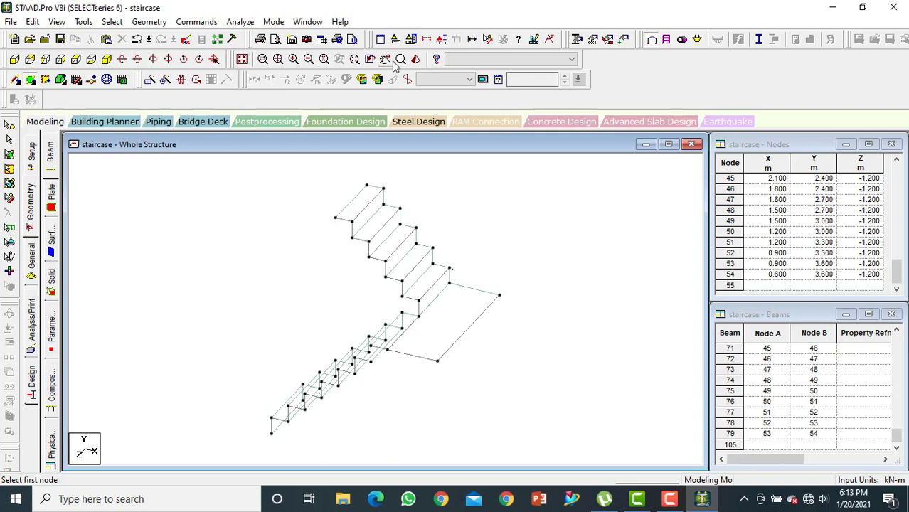
# Inspect the plated staircase from another angle in a 3D rendered view, and close the rendering
pyautogui.click(415, 60)
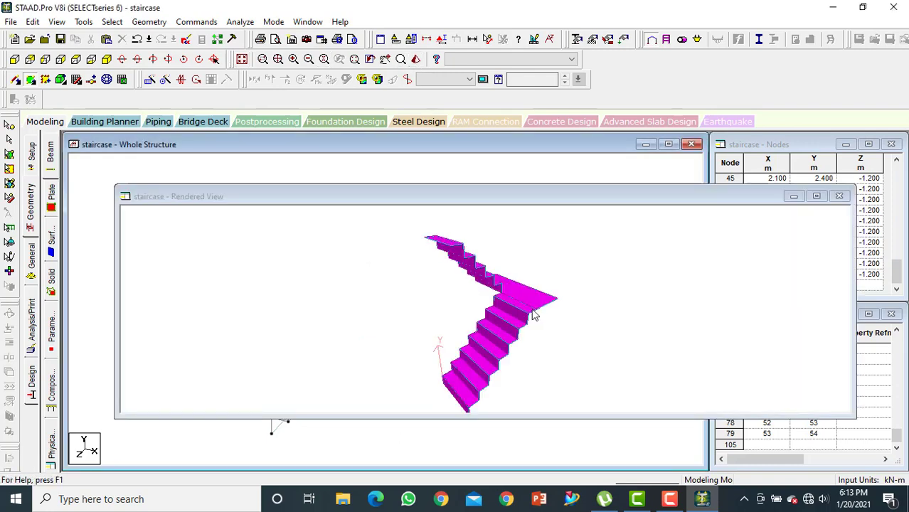
pyautogui.moveTo(535, 316); pyautogui.dragTo(766, 309)
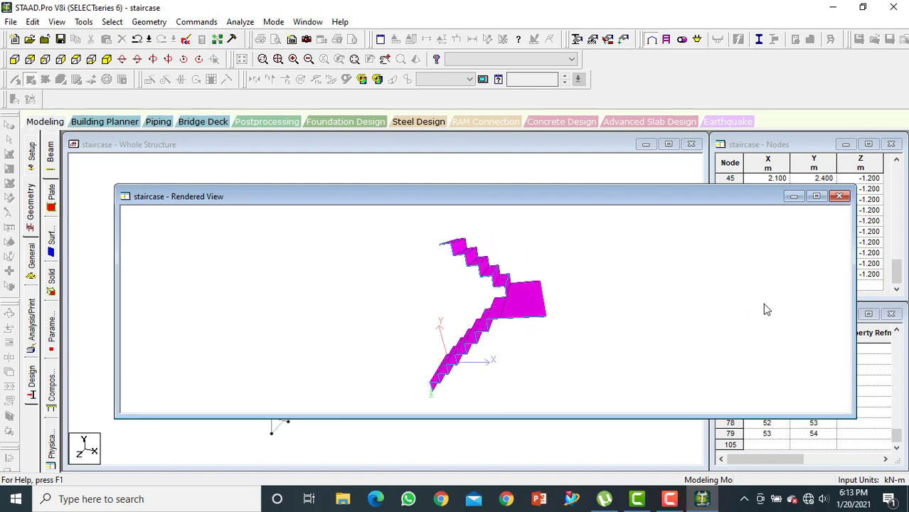
pyautogui.click(839, 197)
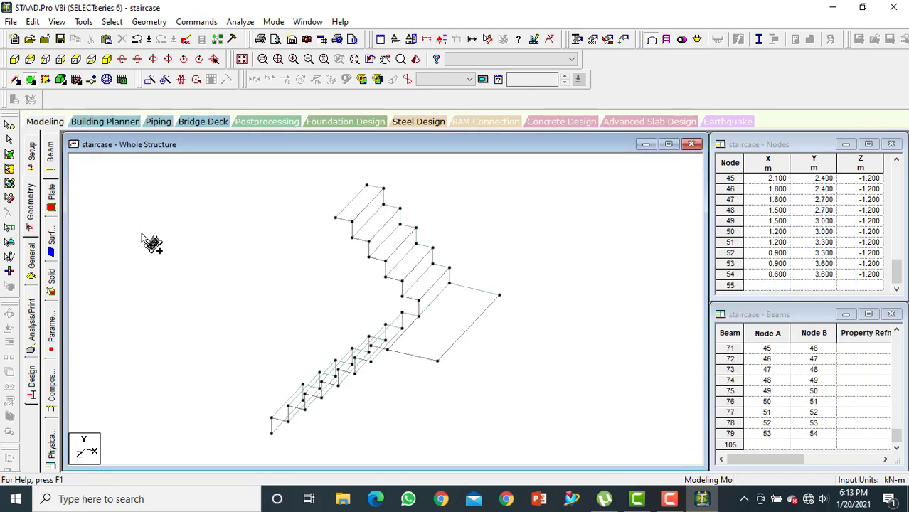
# Define a rectangular concrete section property with YD 0.05 m and ZD 0.05 m
pyautogui.click(30, 254)
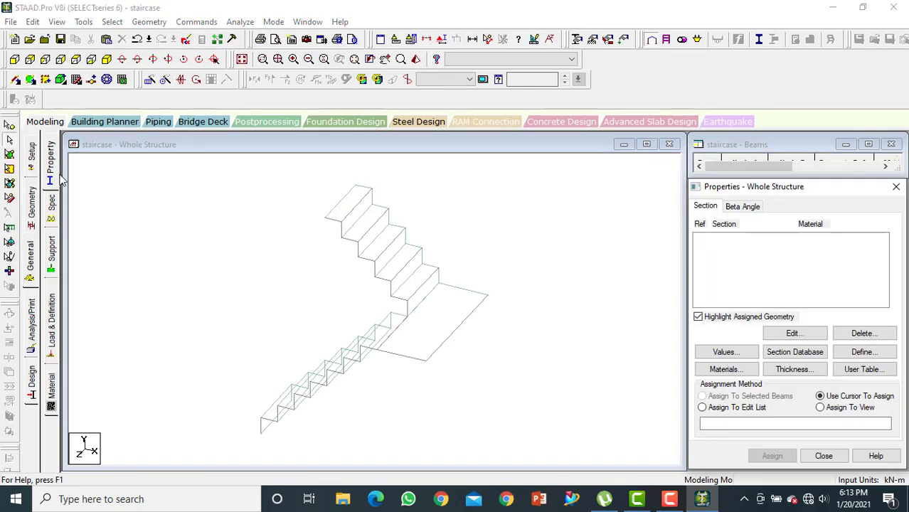
pyautogui.click(864, 353)
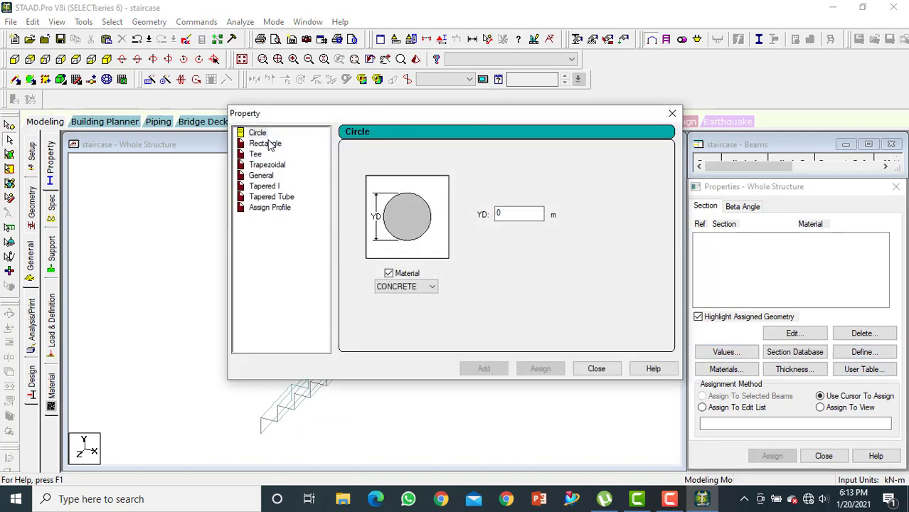
pyautogui.click(269, 145)
pyautogui.click(514, 204)
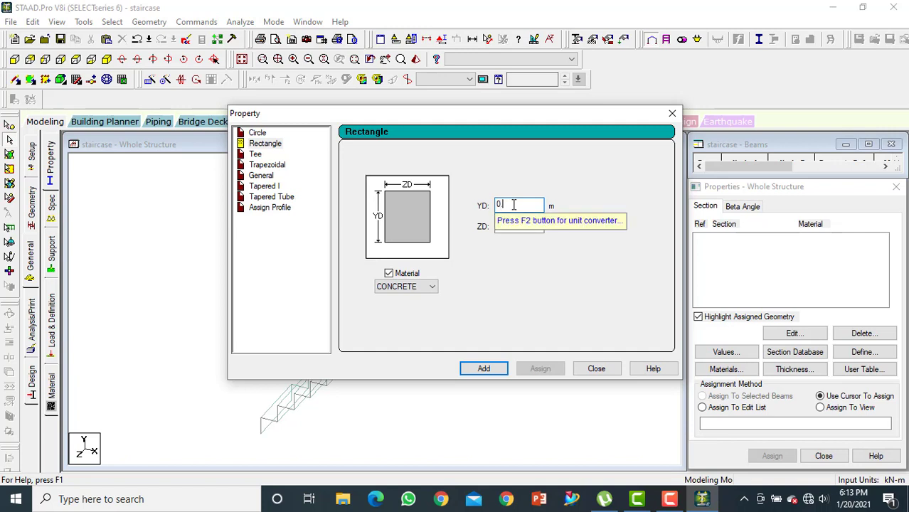
pyautogui.press('Tab')
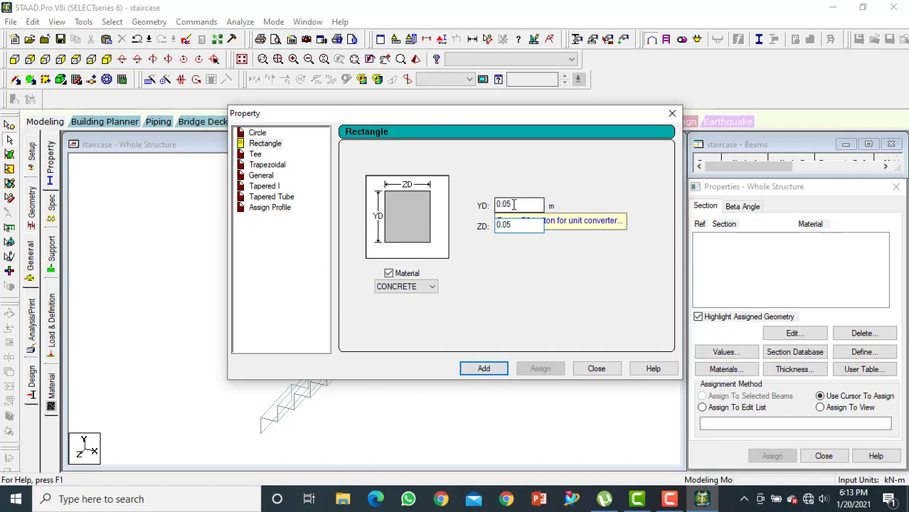
pyautogui.click(484, 369)
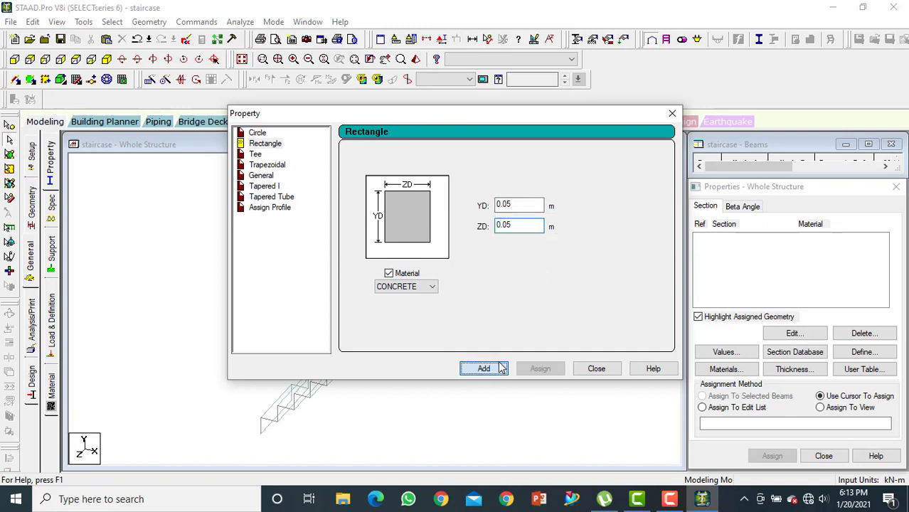
# Define a concrete plate element thickness of 0.12 m at all four nodes
pyautogui.click(795, 369)
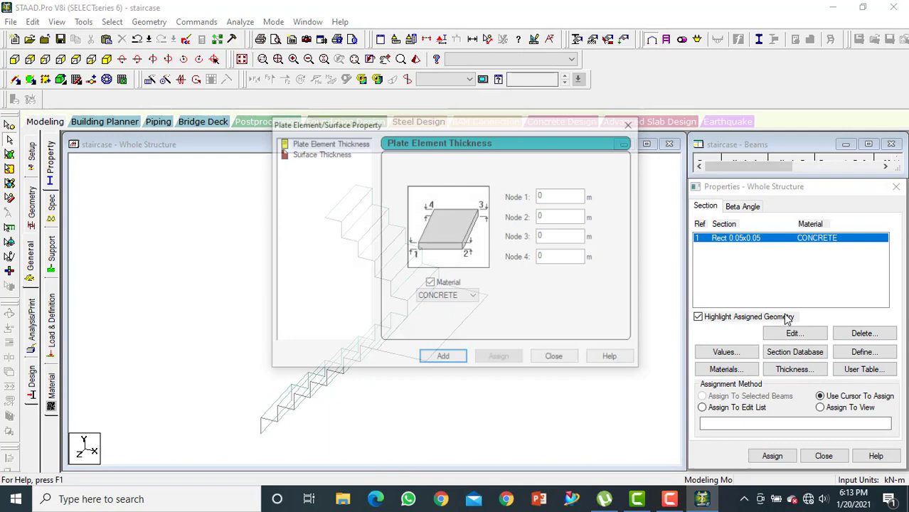
pyautogui.click(569, 195)
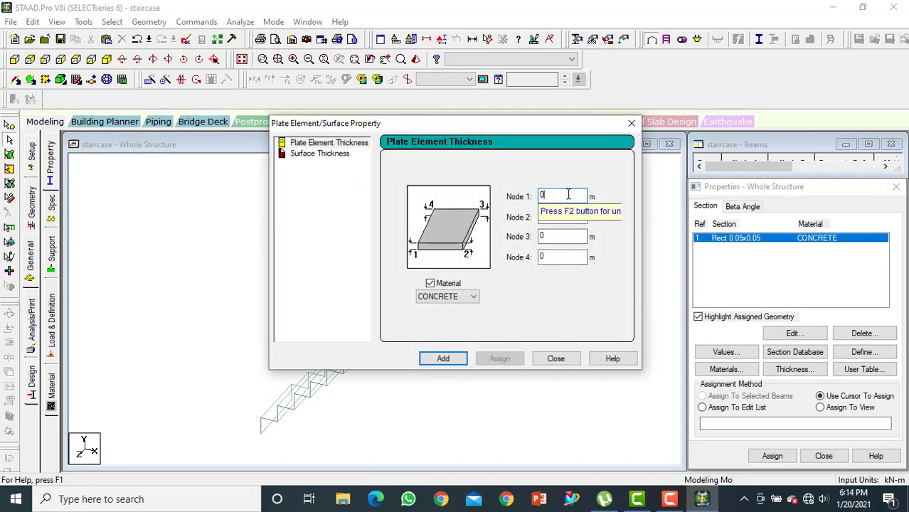
pyautogui.write('.12')
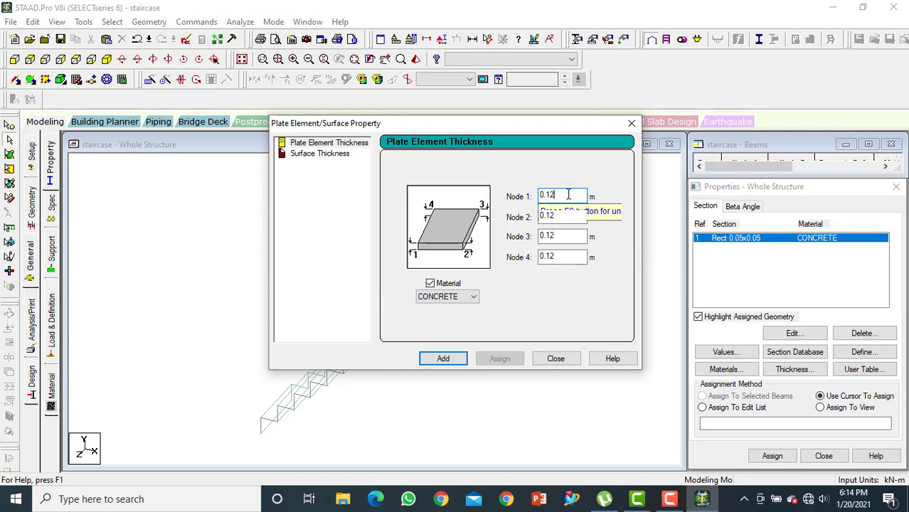
pyautogui.click(442, 359)
pyautogui.click(555, 360)
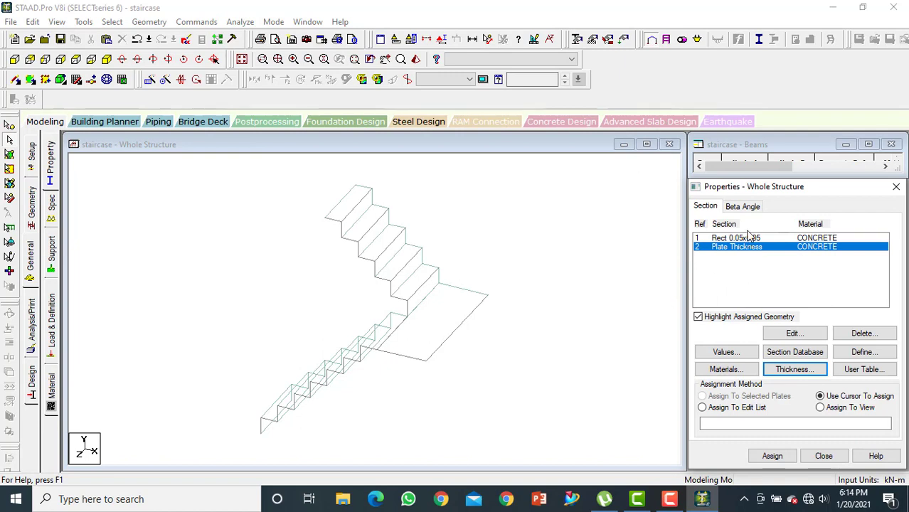
# Assign the plate thickness property to all plates in the view
pyautogui.click(821, 408)
pyautogui.click(774, 456)
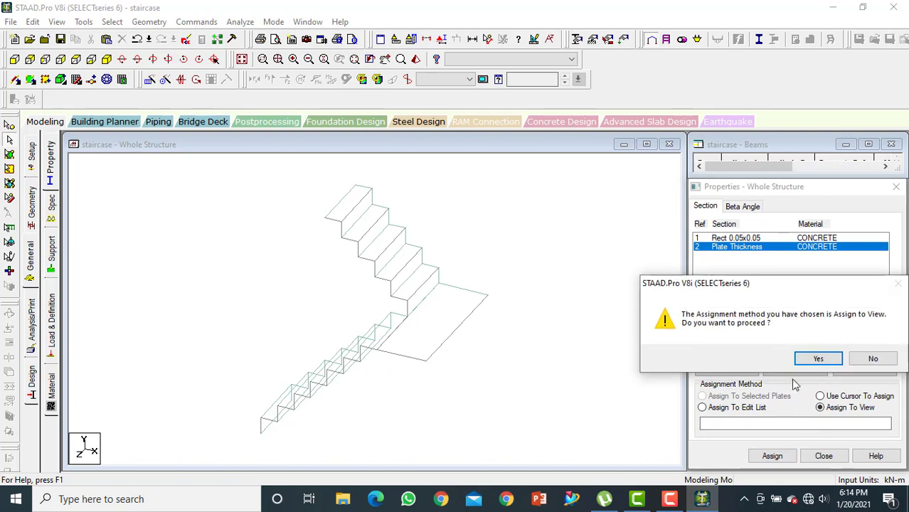
pyautogui.click(817, 359)
# Assign the Rect 0.05x0.05 section to all beams in the view
pyautogui.click(764, 240)
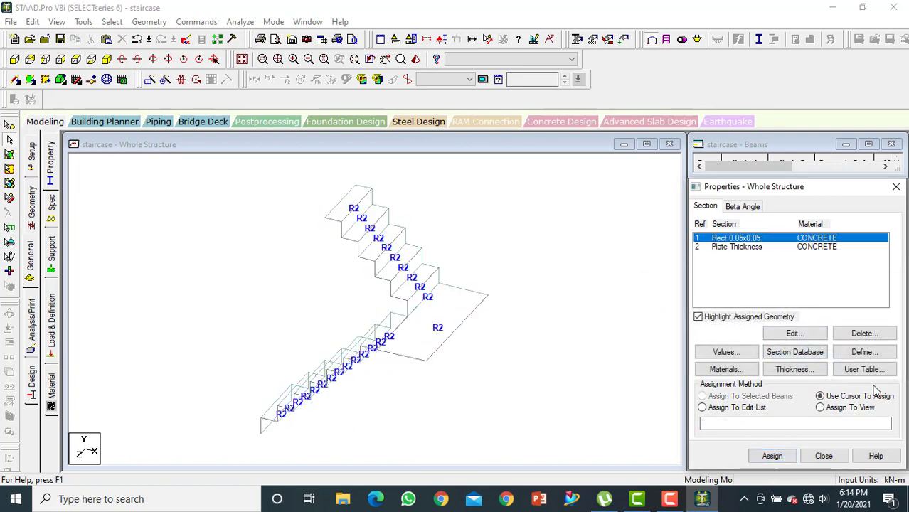
pyautogui.click(822, 409)
pyautogui.click(774, 455)
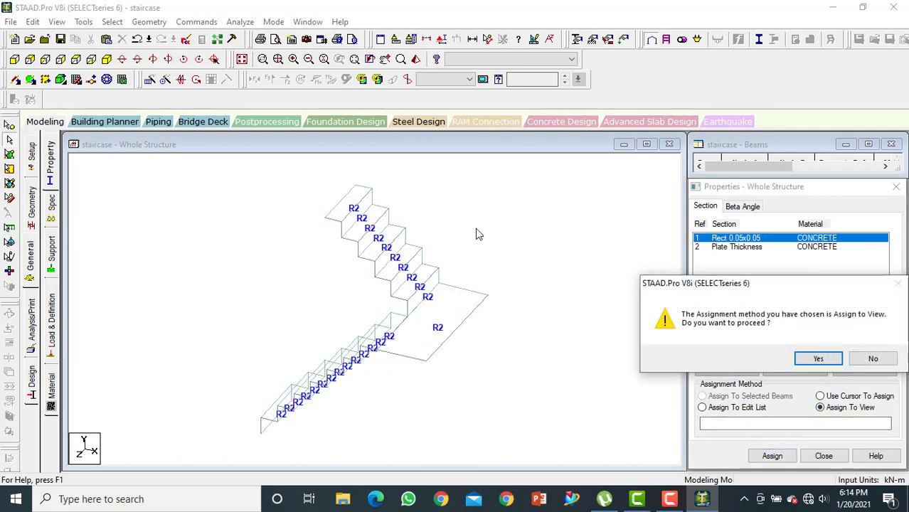
pyautogui.click(817, 359)
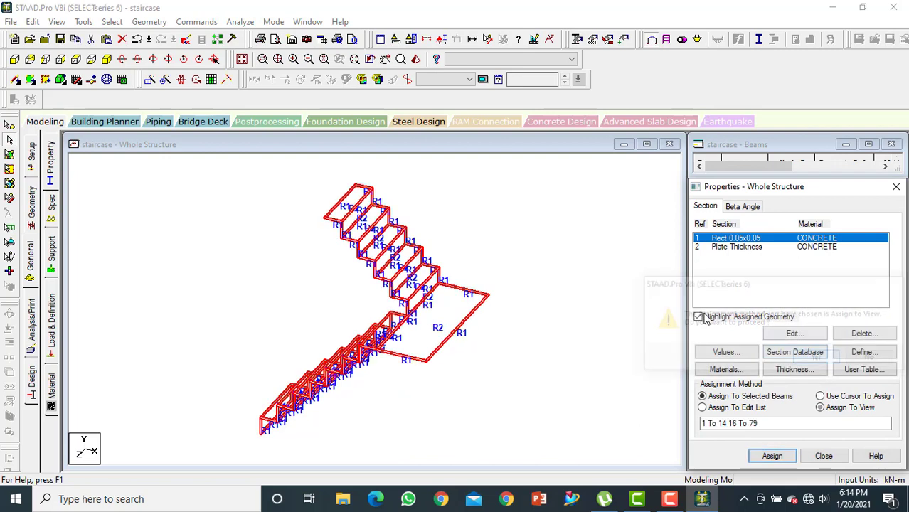
# Deselect the beams and examine the staircase with its assigned sections and plate thickness in a rotated 3D rendering
pyautogui.click(457, 155)
pyautogui.click(416, 59)
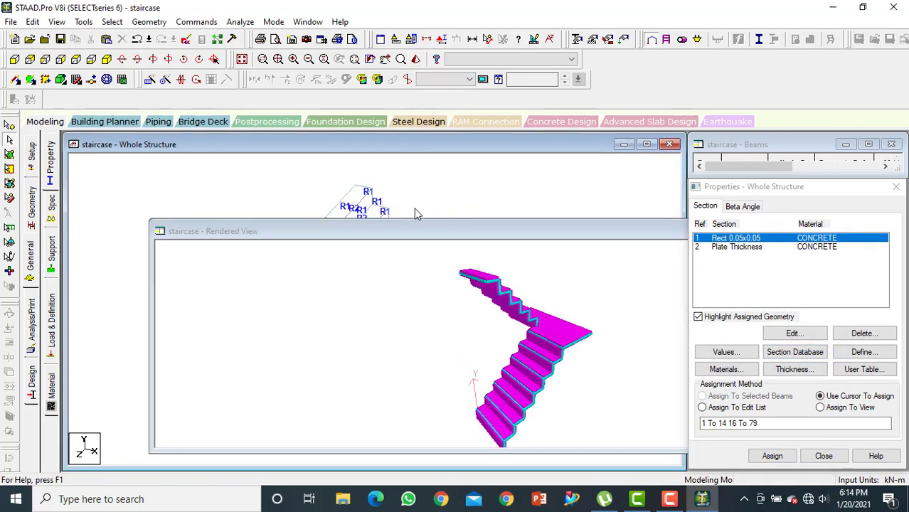
pyautogui.moveTo(509, 326); pyautogui.dragTo(552, 245)
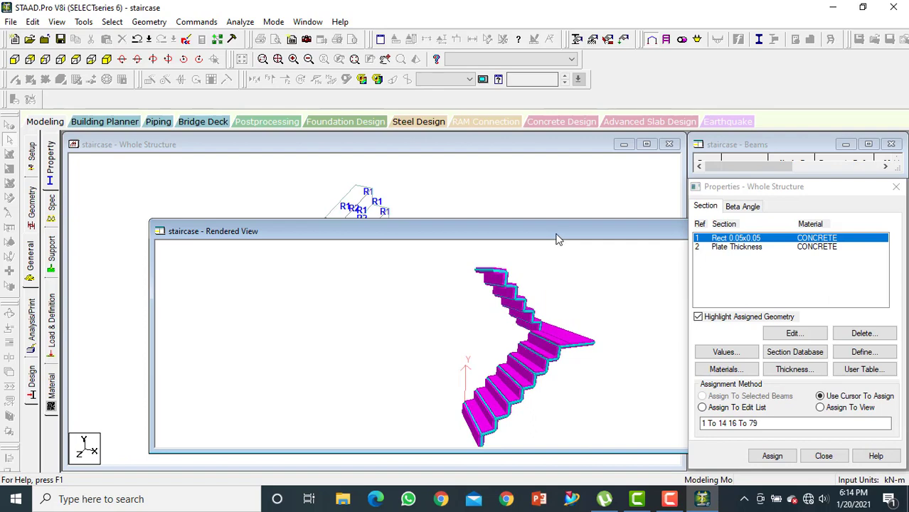
# Close the 3D rendering and create a fixed support with all translations and rotations restrained
pyautogui.doubleClick(557, 235)
pyautogui.click(678, 222)
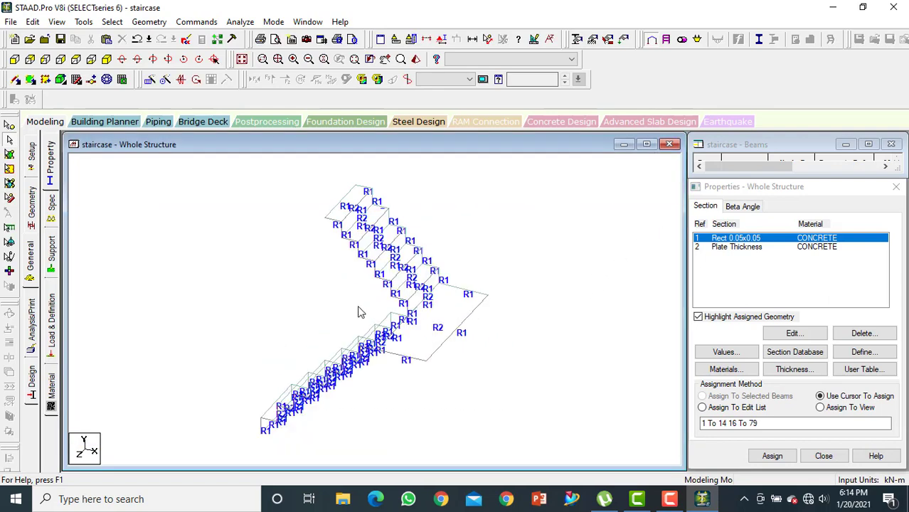
pyautogui.scroll(-2, 396, 297)
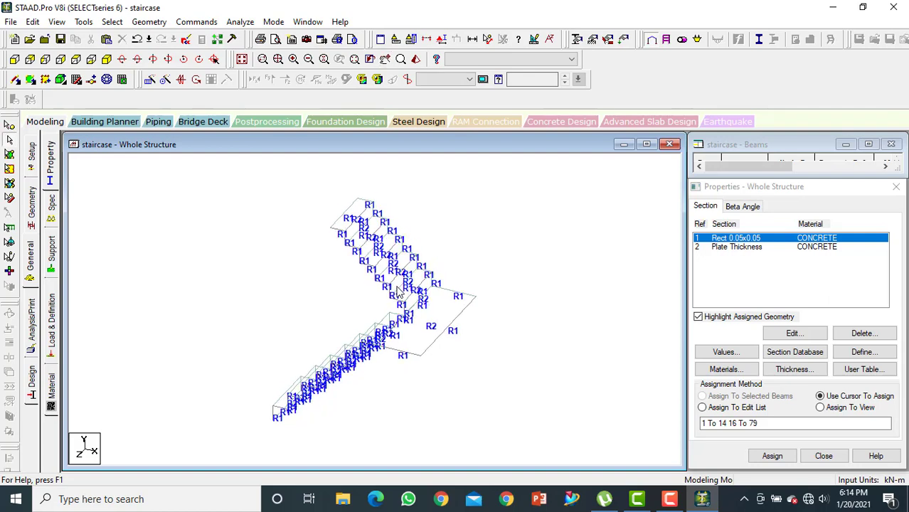
pyautogui.click(49, 252)
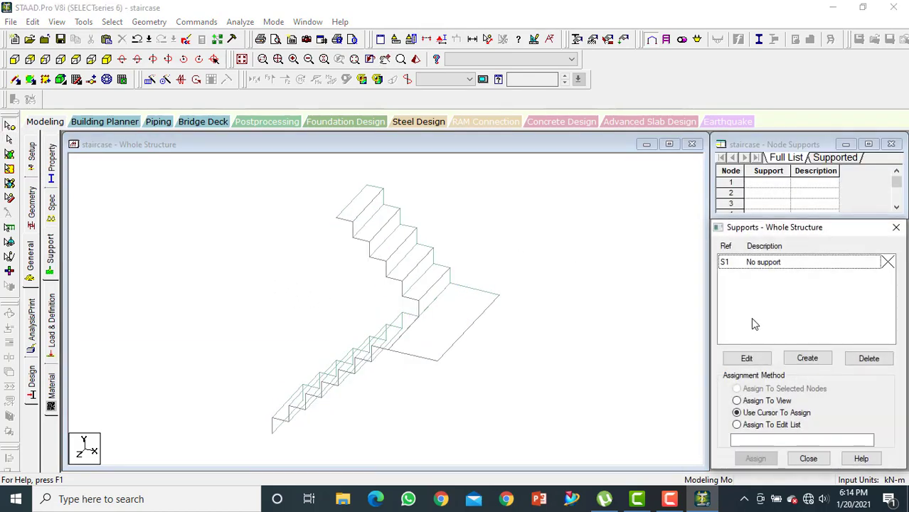
pyautogui.click(817, 359)
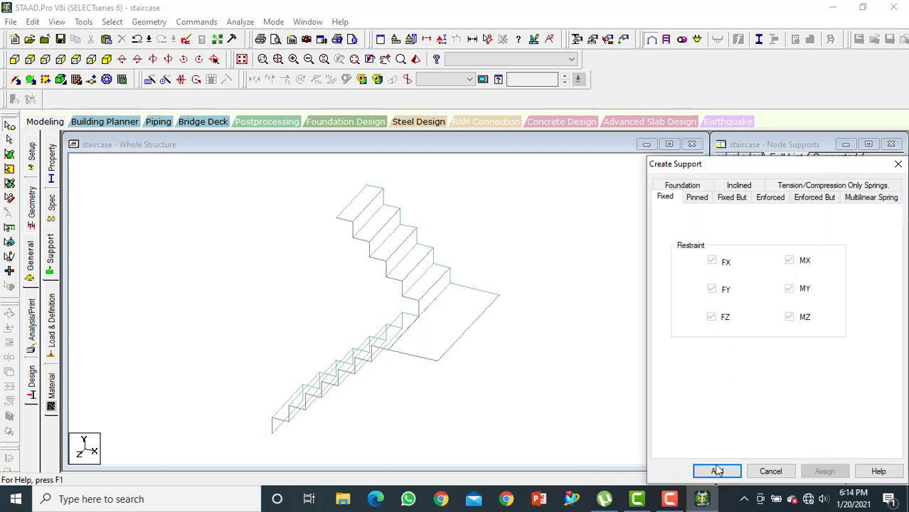
pyautogui.click(717, 471)
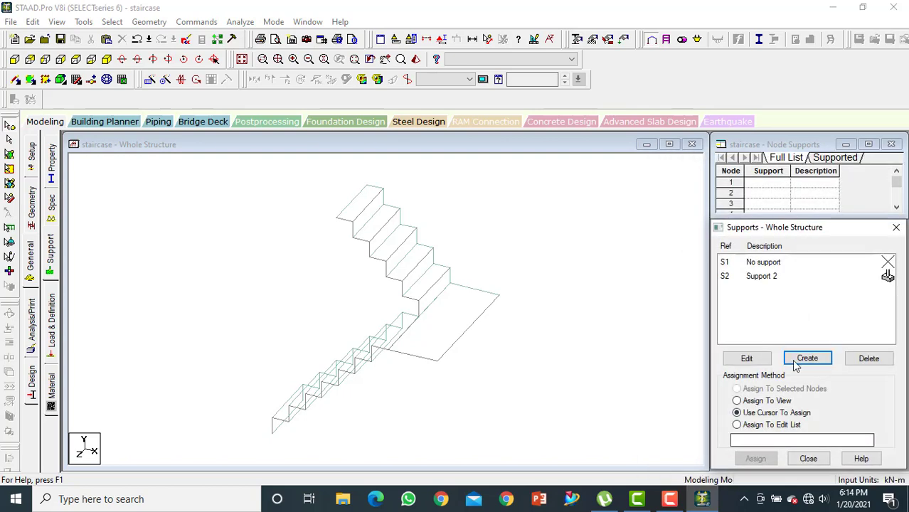
# Assign the fixed support to the two base nodes of the lower flight
pyautogui.click(780, 275)
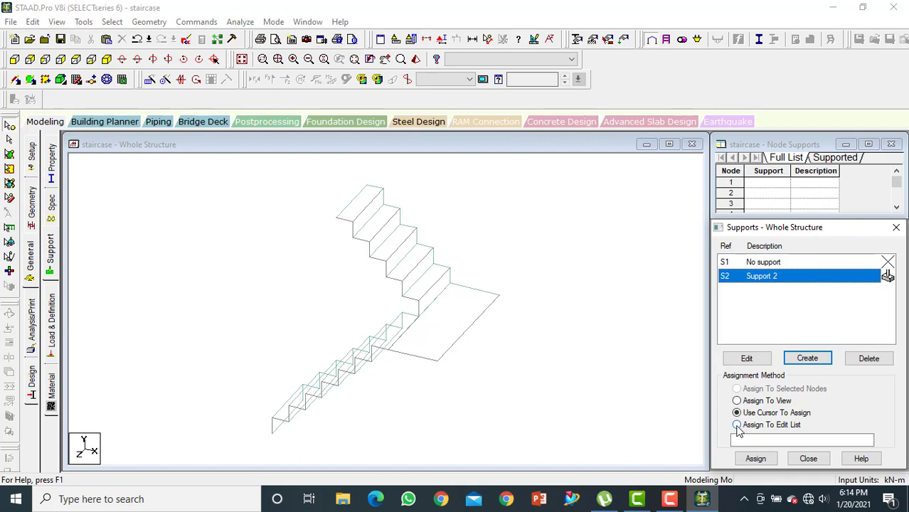
pyautogui.click(754, 458)
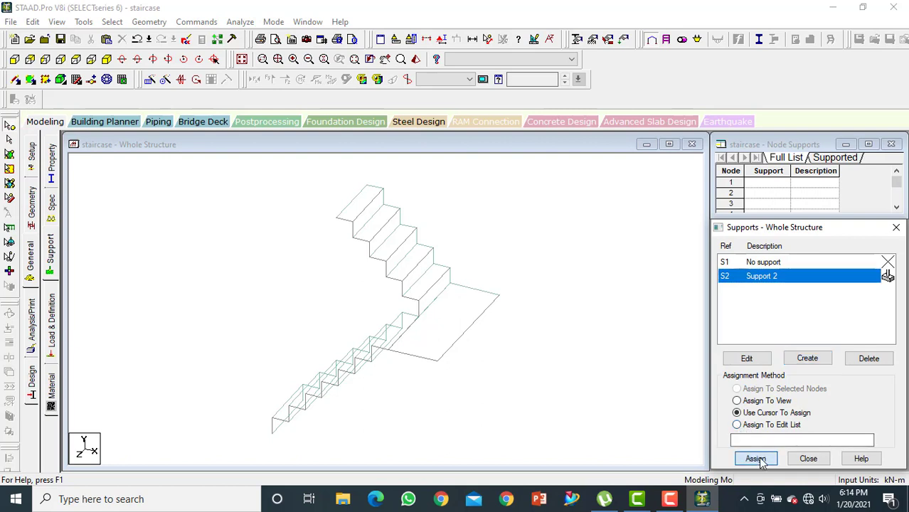
pyautogui.press('Right')
pyautogui.press('Right')
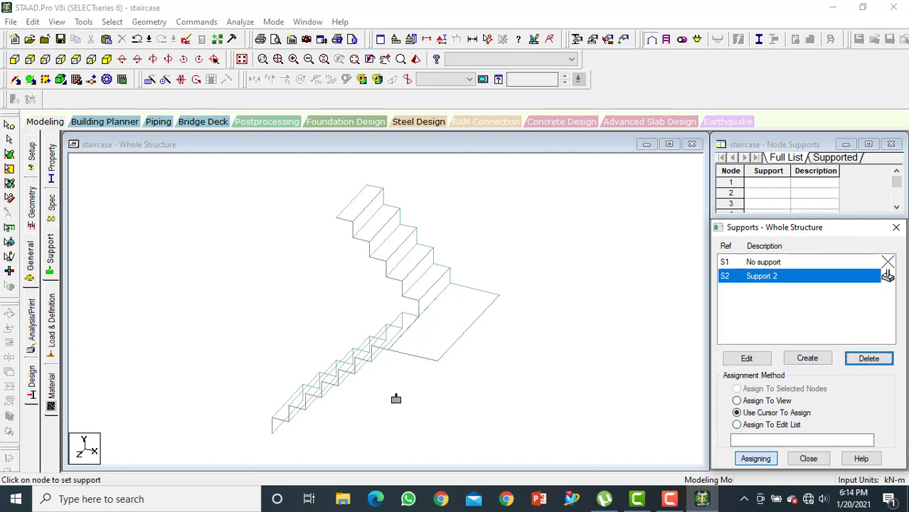
pyautogui.moveTo(403, 407); pyautogui.dragTo(470, 392, button='middle')
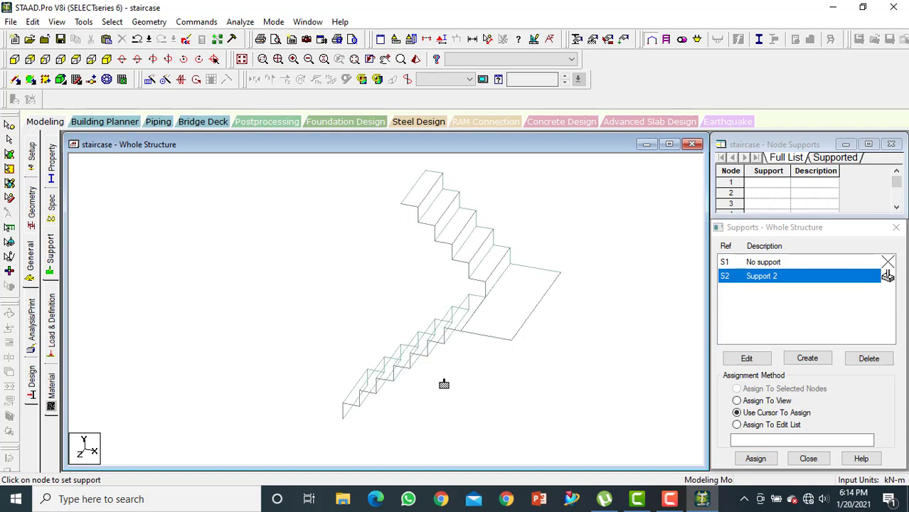
pyautogui.press('Right')
pyautogui.press('Right')
pyautogui.press('Right')
pyautogui.press('Right')
pyautogui.press('Right')
pyautogui.press('Right')
pyautogui.press('Right')
pyautogui.press('Right')
pyautogui.press('Right')
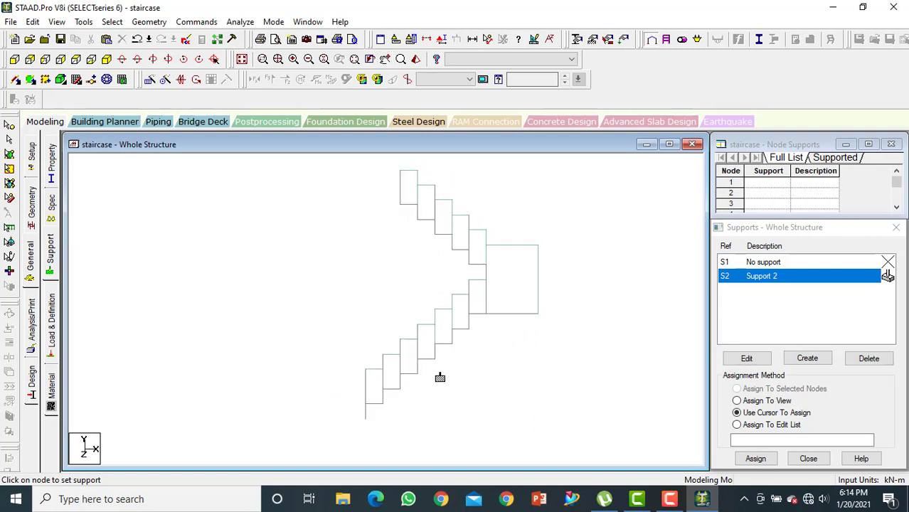
pyautogui.click(361, 397)
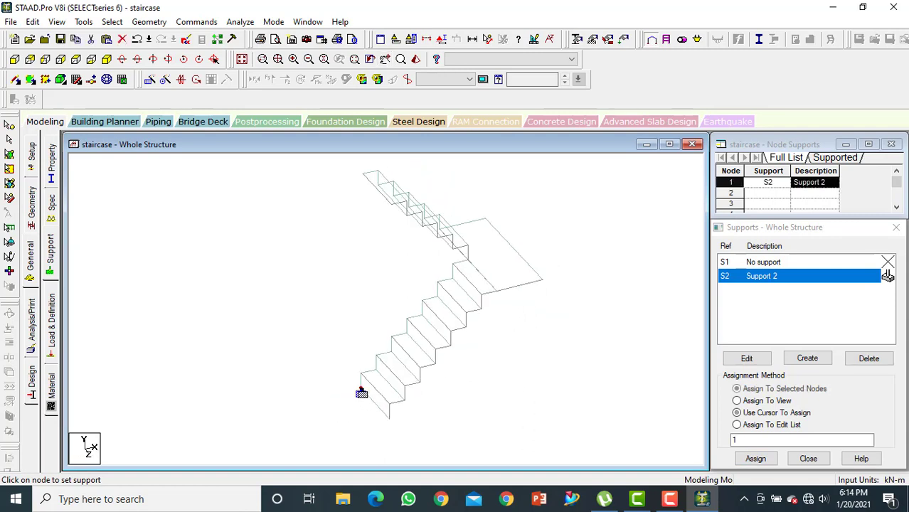
pyautogui.click(391, 420)
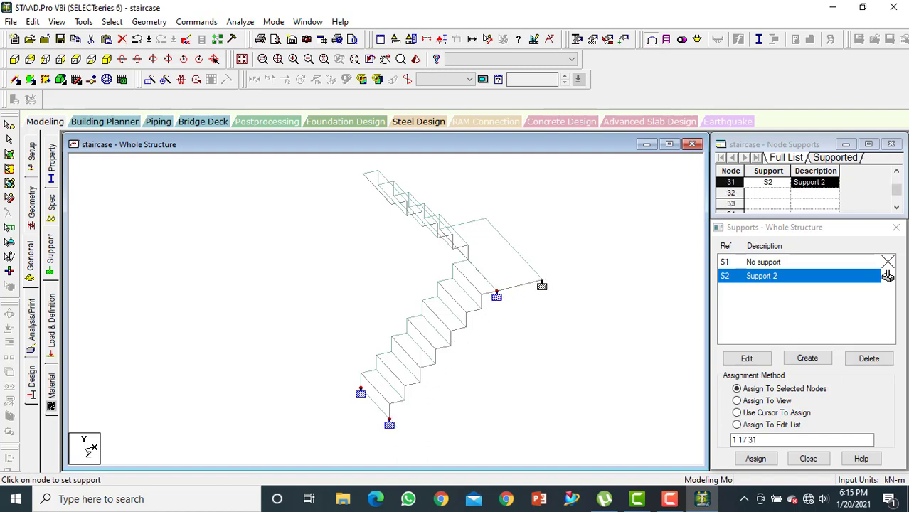
# Assign the fixed support to the landing corners and the two end nodes atop the upper flight, and accept the auto save
pyautogui.press('Right')
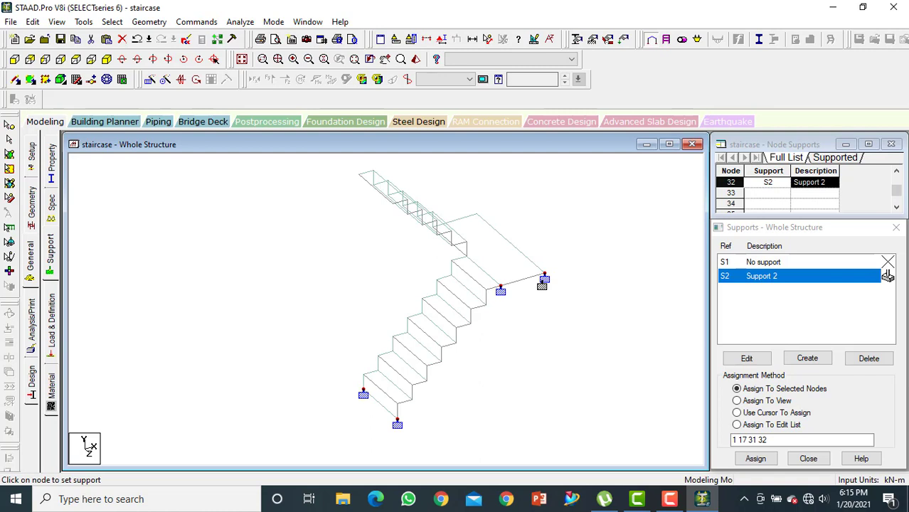
pyautogui.press('Right')
pyautogui.press('Right')
pyautogui.press('Right')
pyautogui.press('Right')
pyautogui.press('Right')
pyautogui.press('Right')
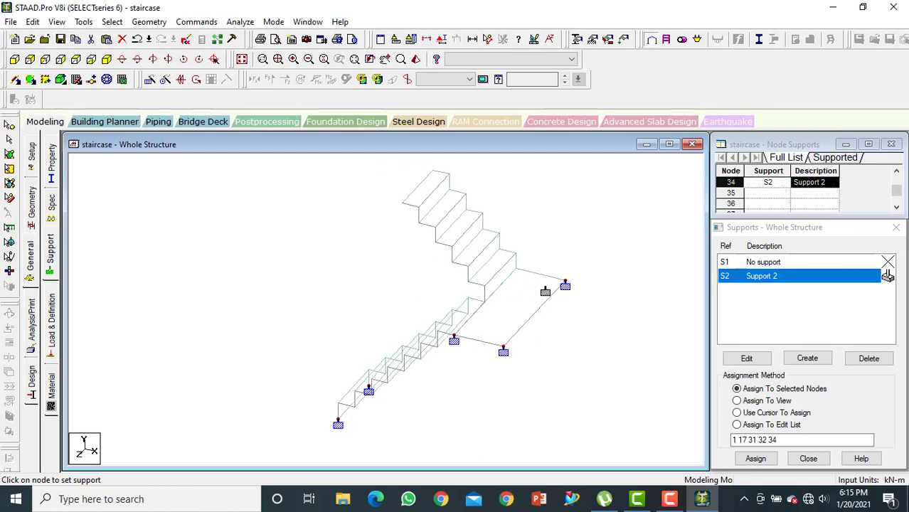
pyautogui.click(402, 208)
pyautogui.click(434, 174)
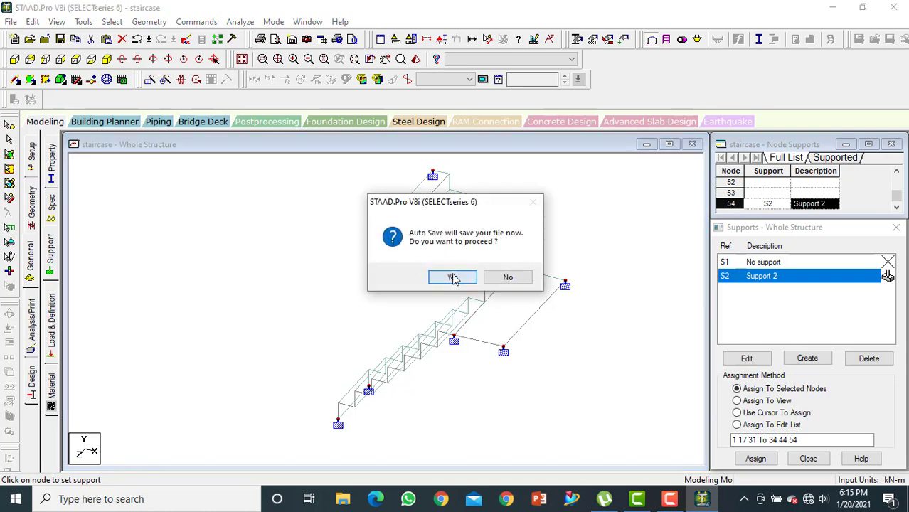
pyautogui.click(453, 278)
pyautogui.press('Return')
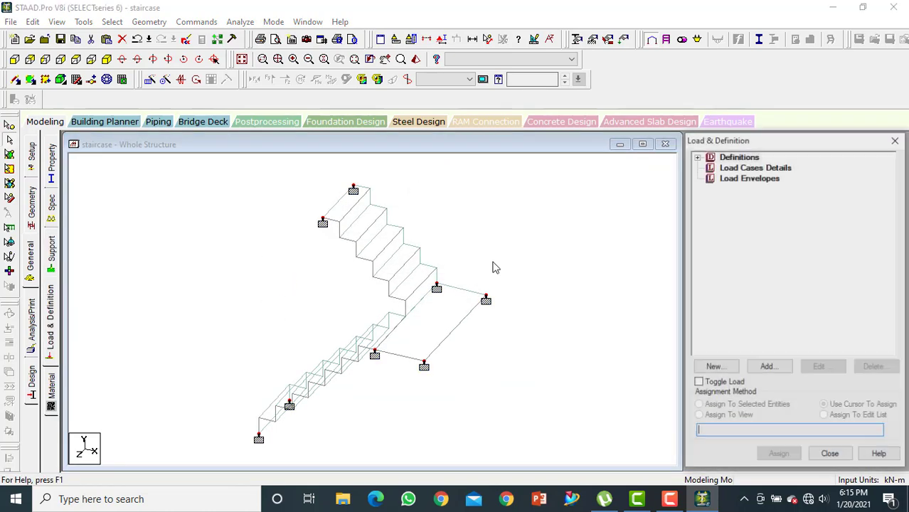
# Add primary load case 1 with loading type Dead and the title "dead load"
pyautogui.click(755, 168)
pyautogui.click(767, 368)
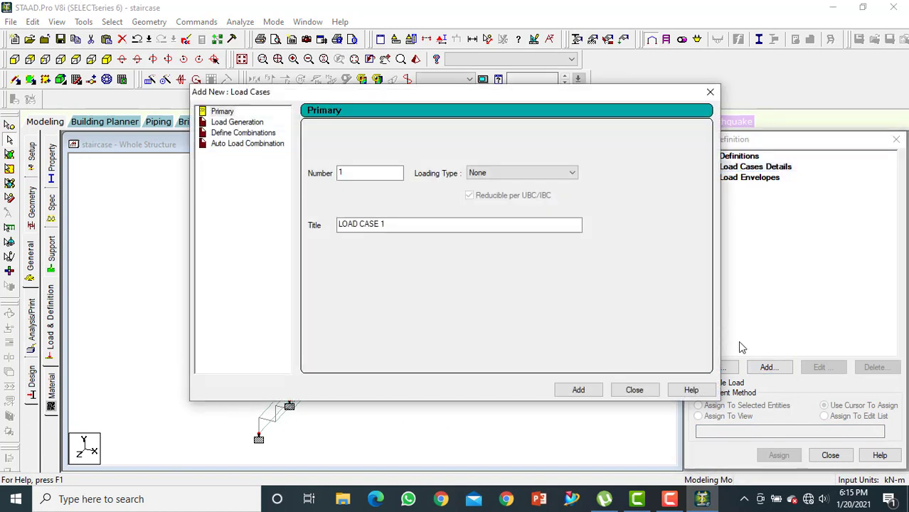
pyautogui.click(484, 173)
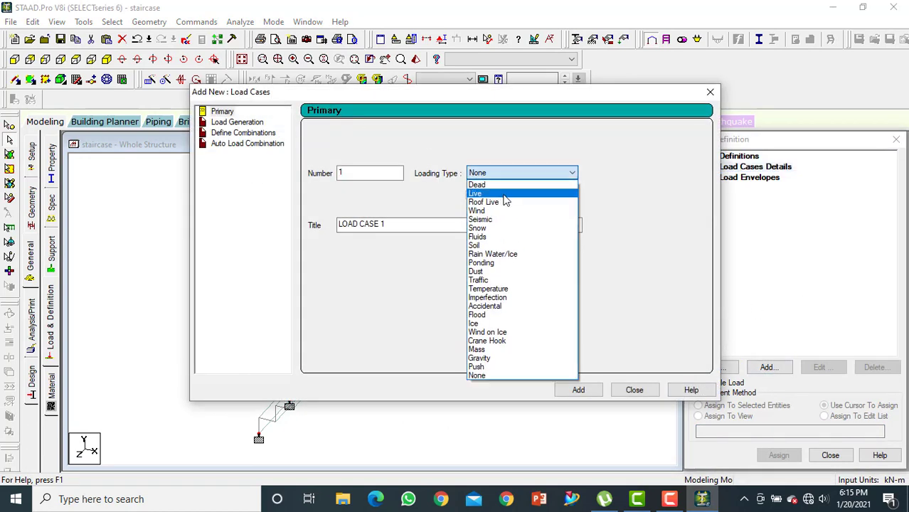
pyautogui.click(508, 185)
pyautogui.moveTo(430, 230); pyautogui.dragTo(294, 242)
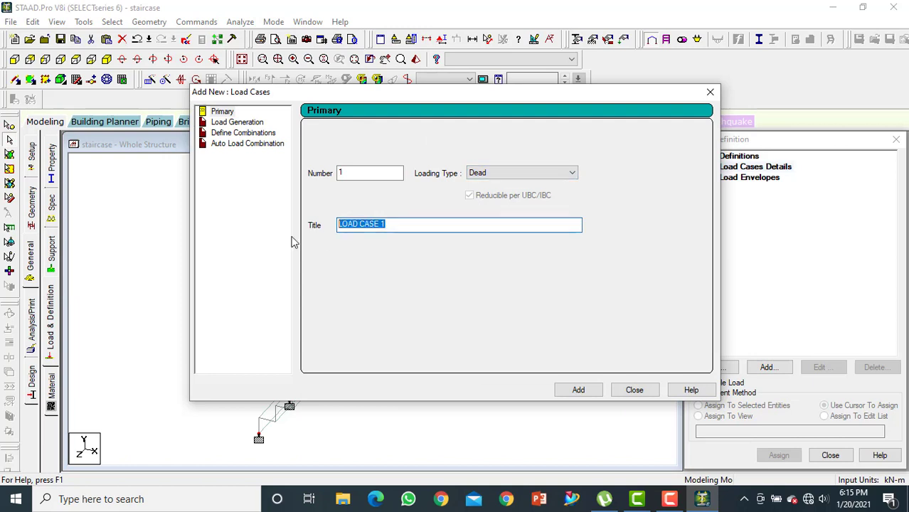
pyautogui.write('dead load')
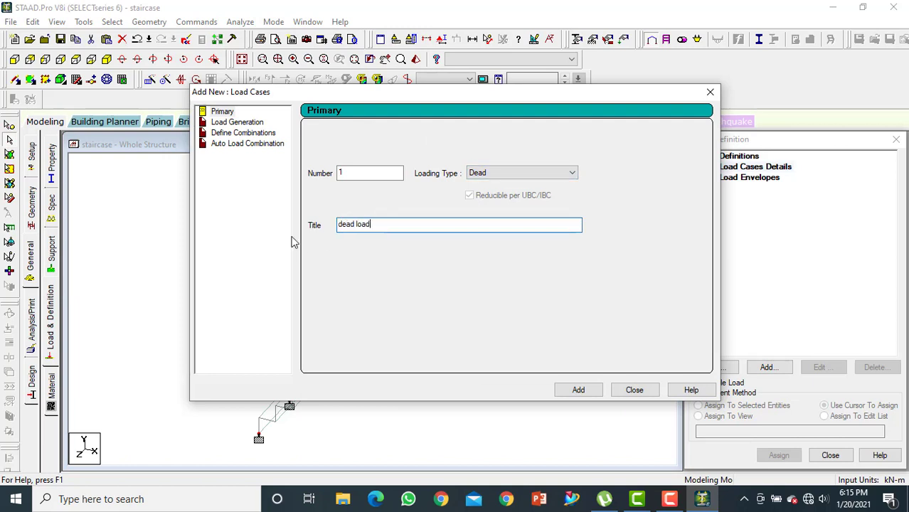
pyautogui.press('Return')
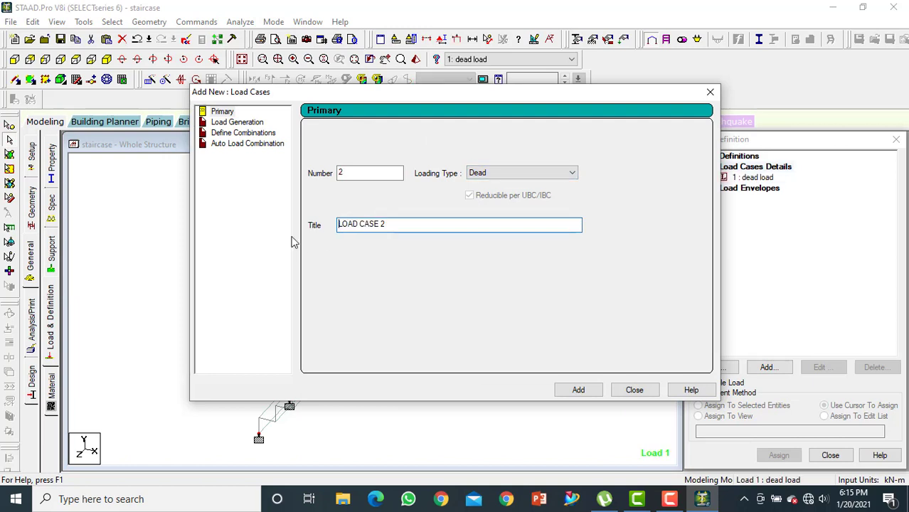
# Add primary load case 2 with loading type Live and the title "live load"
pyautogui.hotkey('shift', 'Right')
pyautogui.hotkey('shift', 'Right')
pyautogui.hotkey('shift', 'Right')
pyautogui.hotkey('shift', 'Right')
pyautogui.hotkey('shift', 'Right')
pyautogui.hotkey('shift', 'Right')
pyautogui.hotkey('shift', 'Right')
pyautogui.write('l')
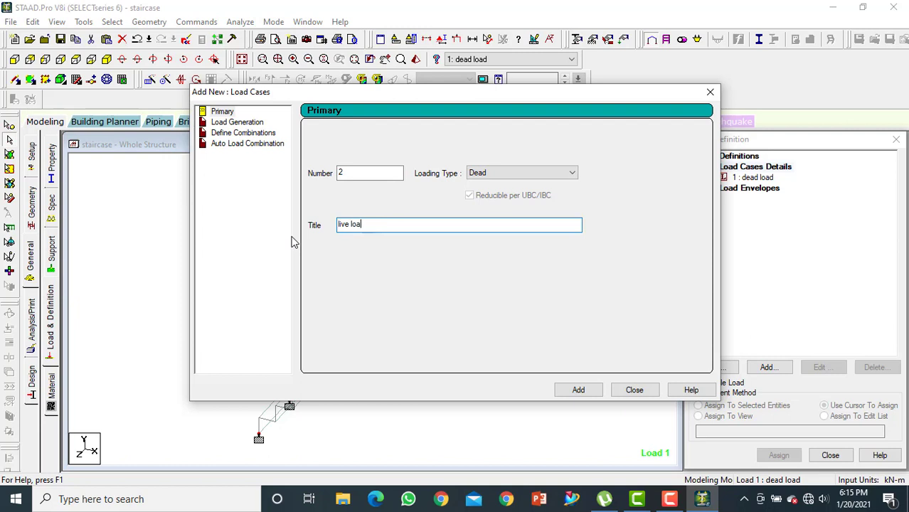
pyautogui.write('ive load')
pyautogui.click(503, 173)
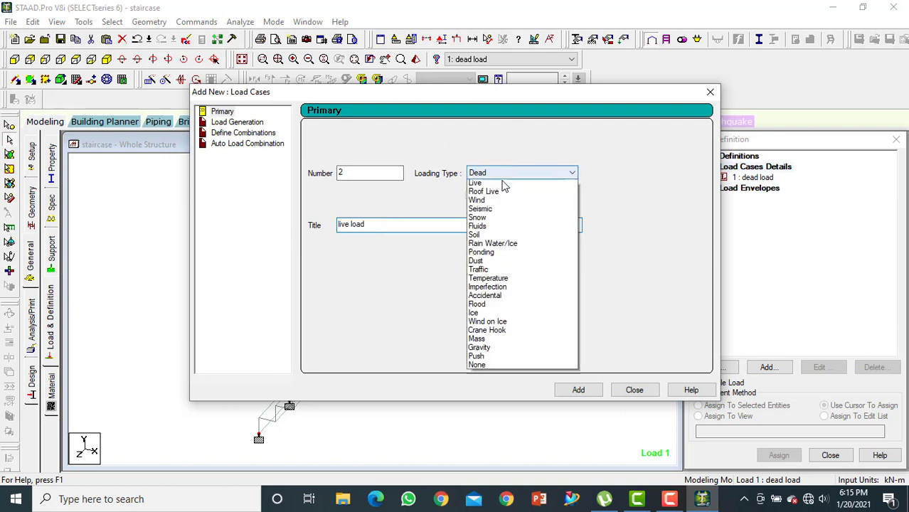
pyautogui.click(499, 194)
pyautogui.click(597, 392)
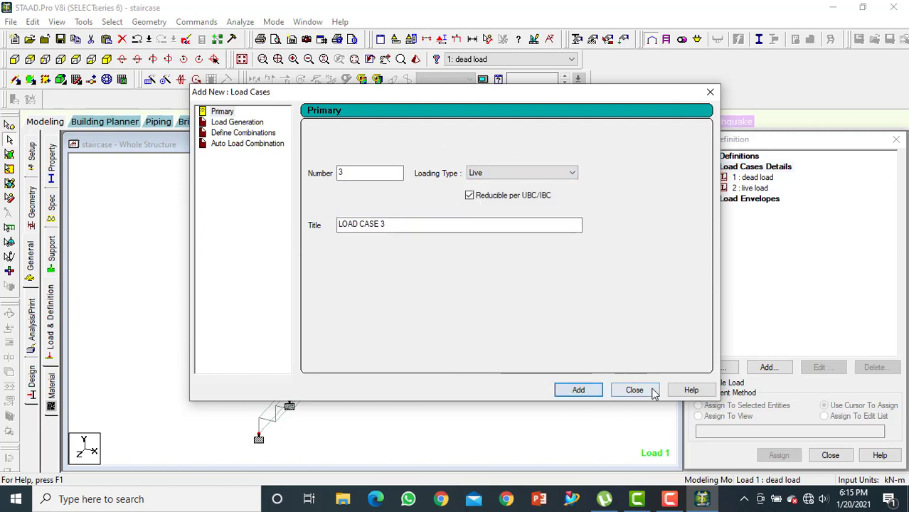
pyautogui.click(654, 393)
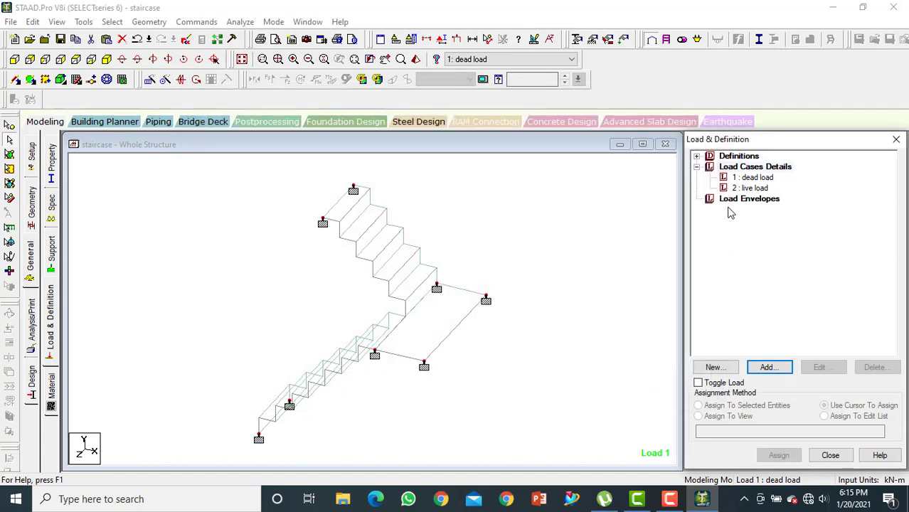
# Add a selfweight load in the Y direction with factor -1 to the dead load case
pyautogui.click(751, 178)
pyautogui.click(768, 366)
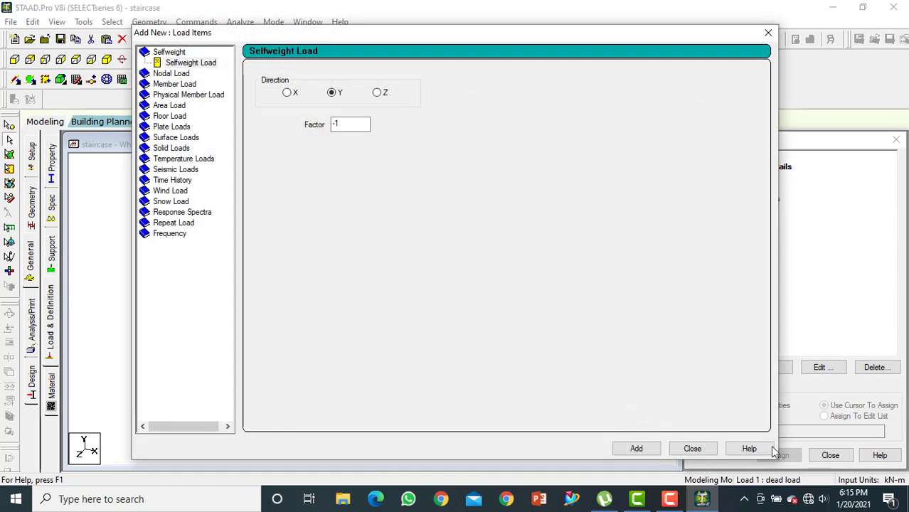
pyautogui.click(636, 448)
pyautogui.click(690, 449)
# Add a full-plate pressure load of -2.5 kN/m2 in the GY direction to the live load case
pyautogui.click(752, 200)
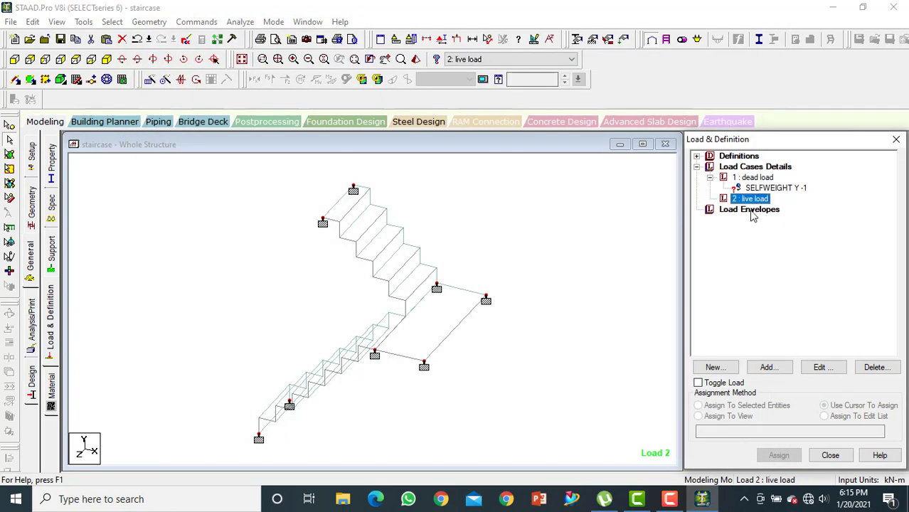
pyautogui.click(767, 367)
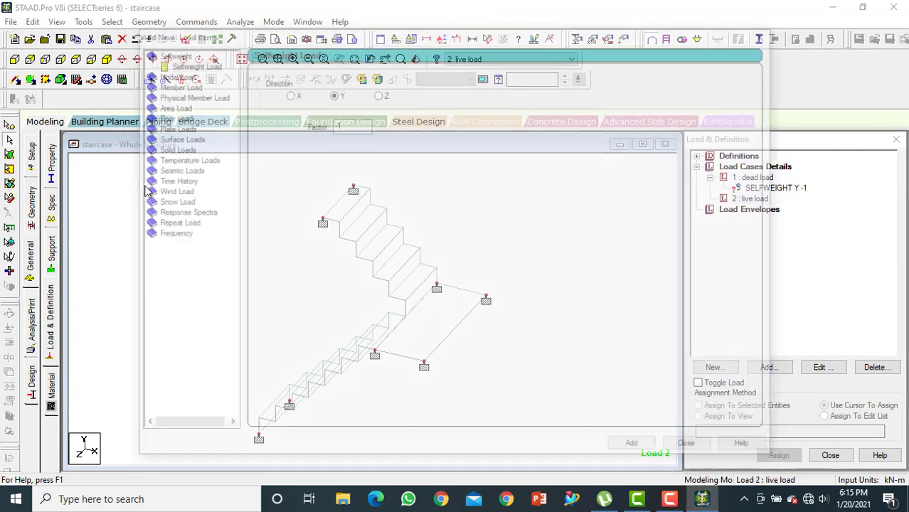
pyautogui.click(171, 127)
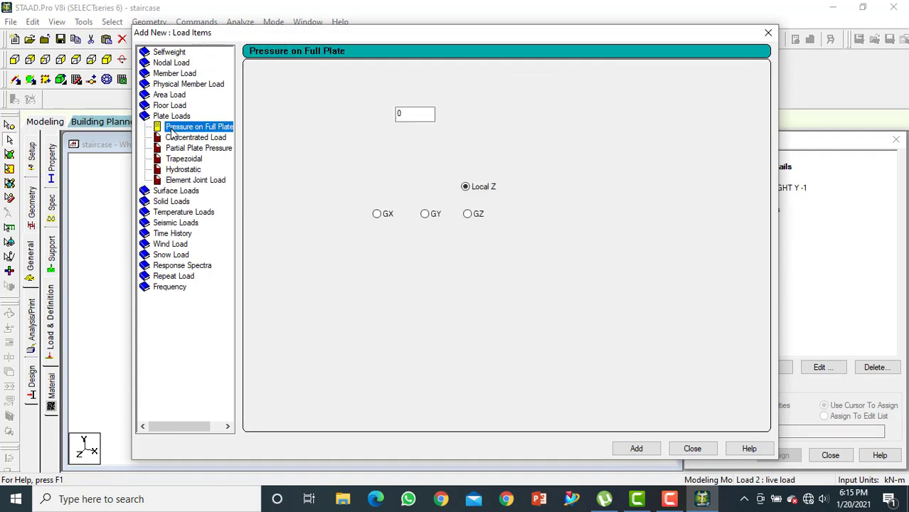
pyautogui.doubleClick(413, 113)
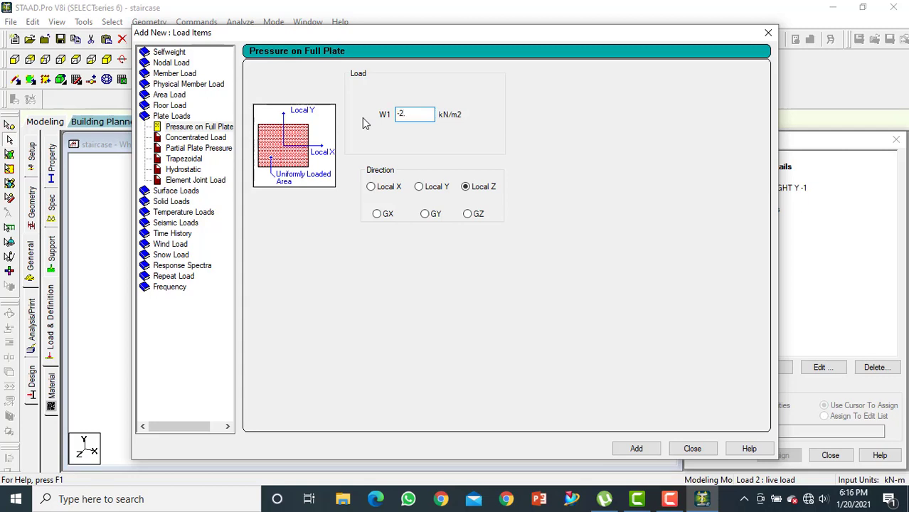
pyautogui.click(426, 215)
pyautogui.click(638, 449)
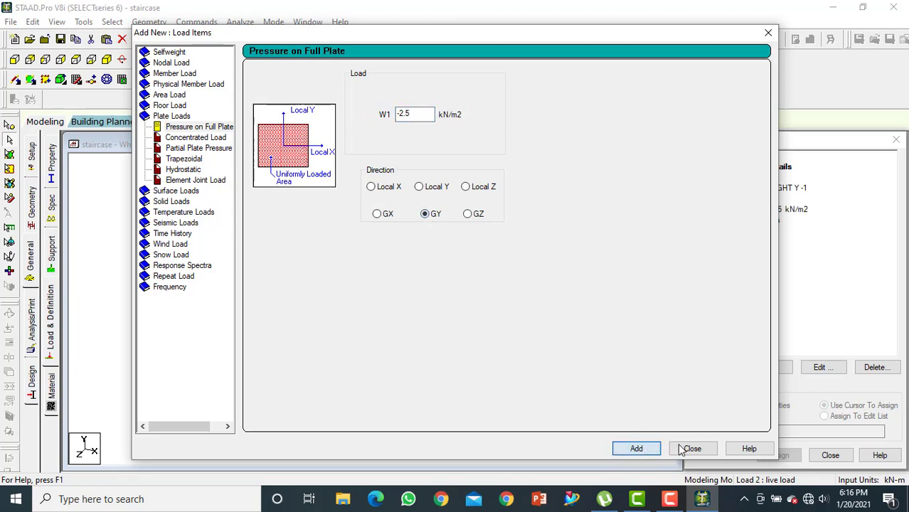
pyautogui.click(690, 448)
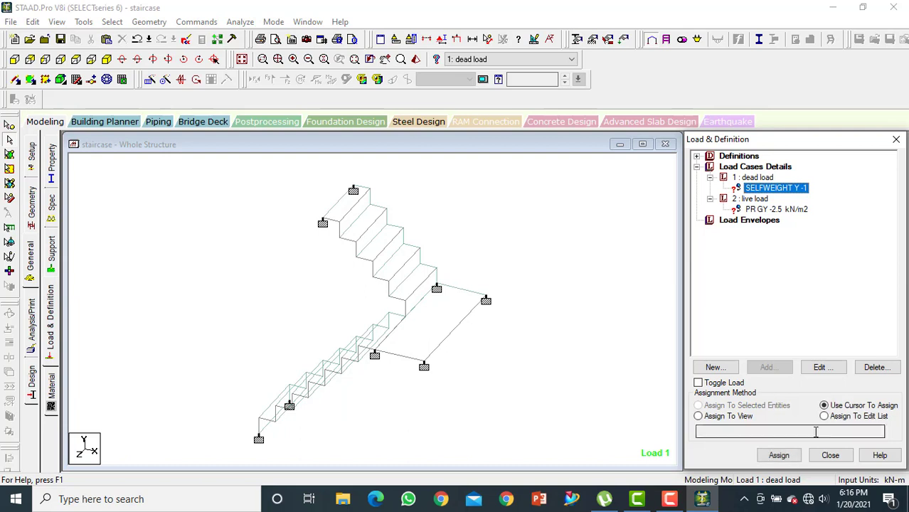
# Assign the selfweight load to all members and plates in the view
pyautogui.click(726, 417)
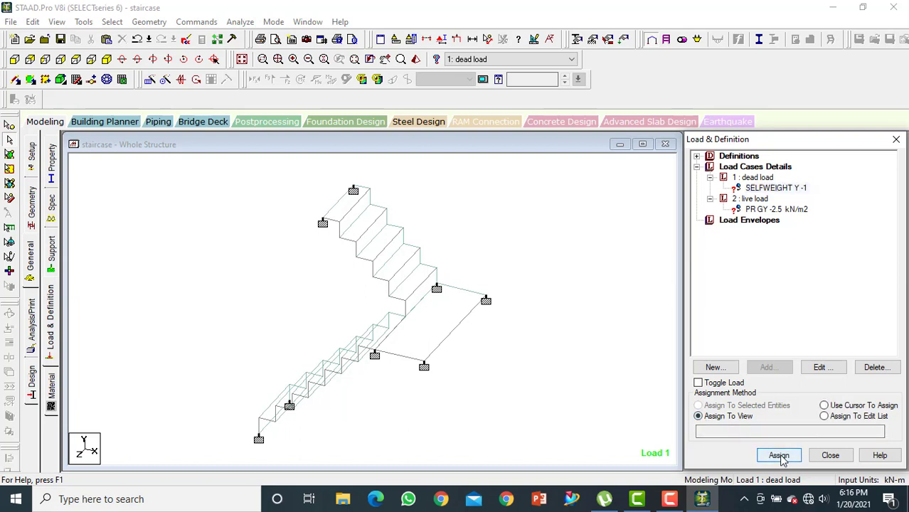
pyautogui.click(778, 456)
pyautogui.click(817, 336)
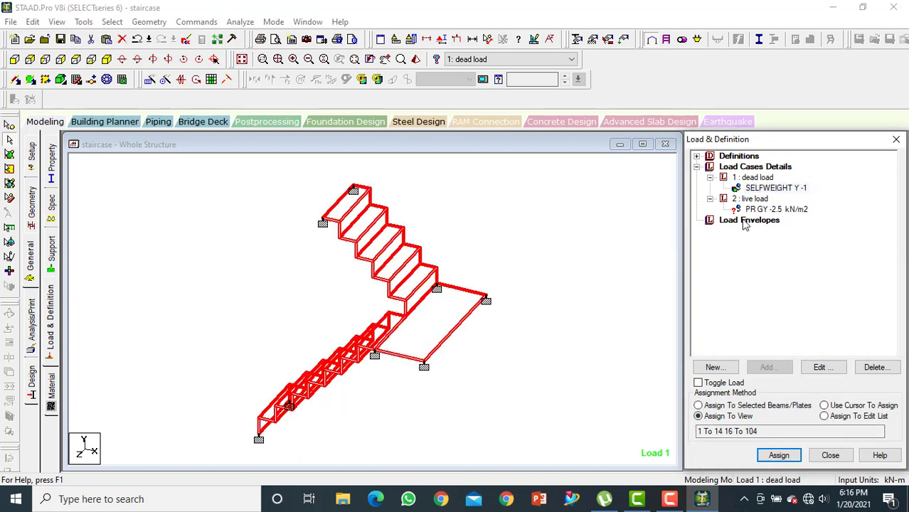
# Assign the live load case's -2.5 kN/m2 GY pressure load to all plates in the view
pyautogui.click(760, 210)
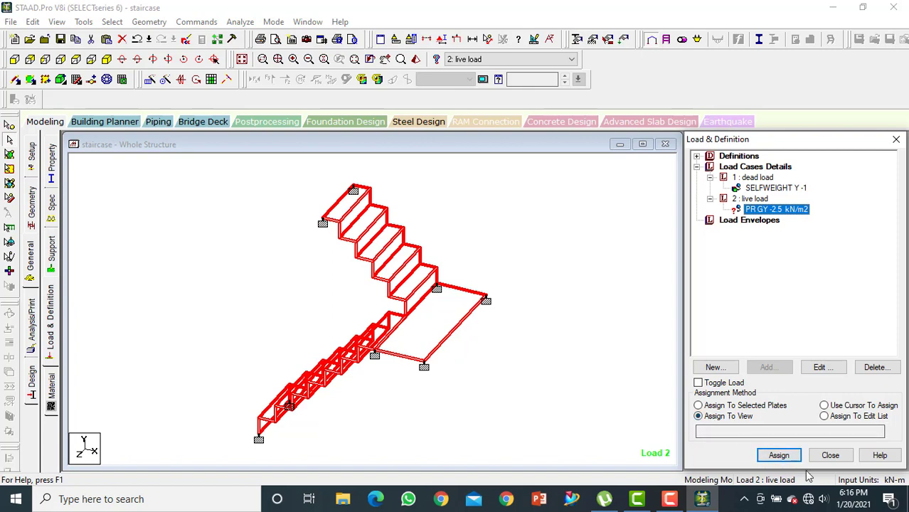
pyautogui.click(778, 456)
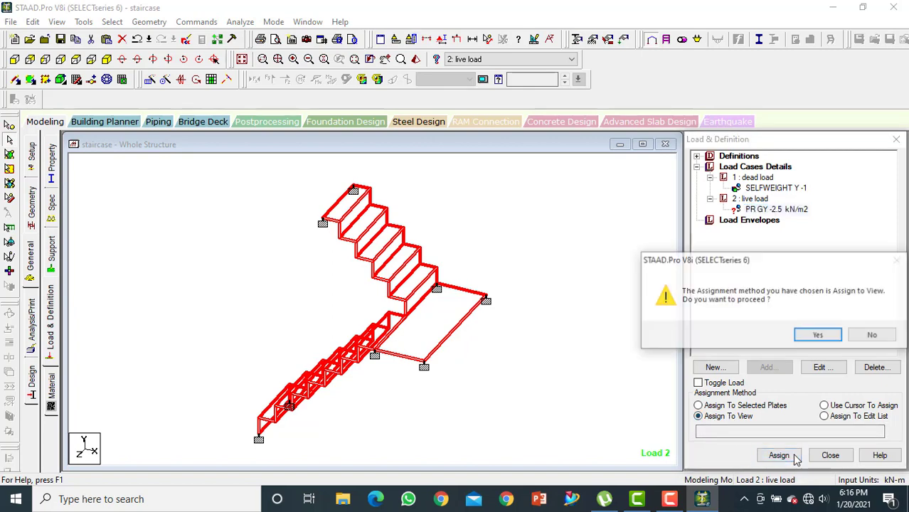
pyautogui.click(818, 337)
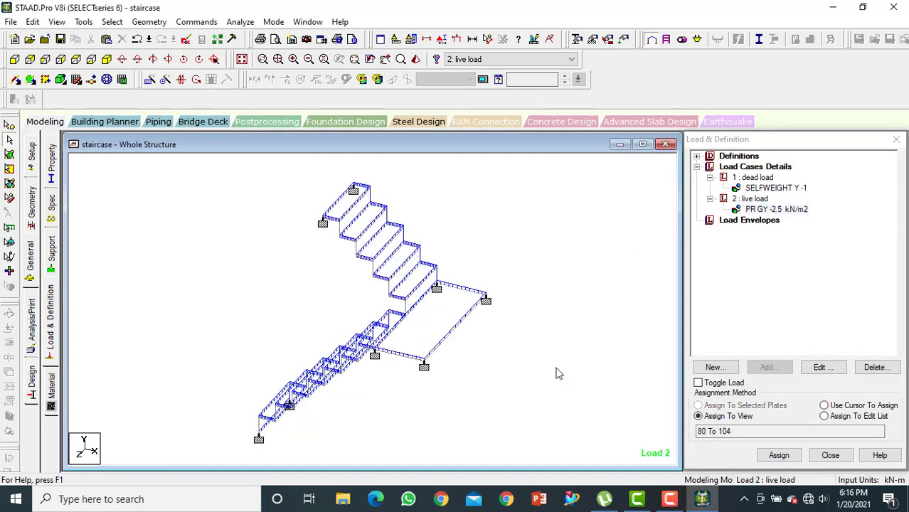
# Add a Perform Analysis command with the No Print option
pyautogui.click(32, 324)
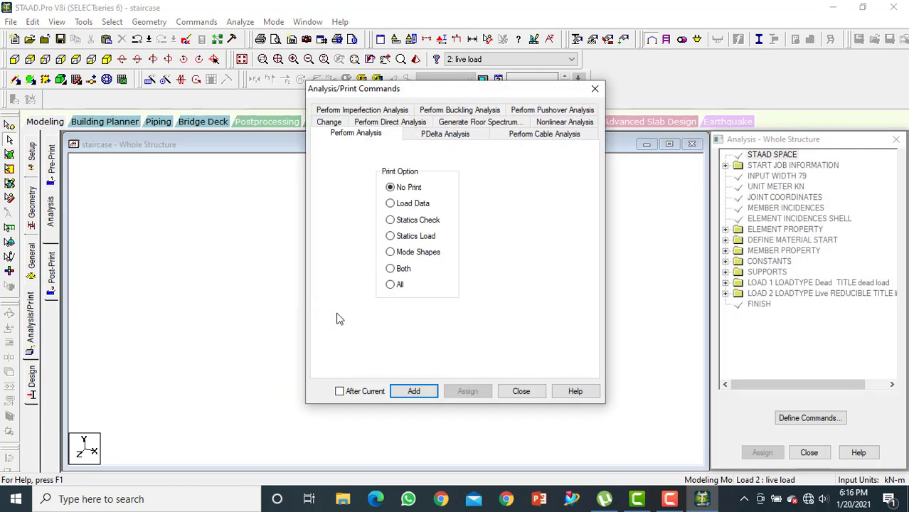
pyautogui.click(413, 392)
pyautogui.click(525, 392)
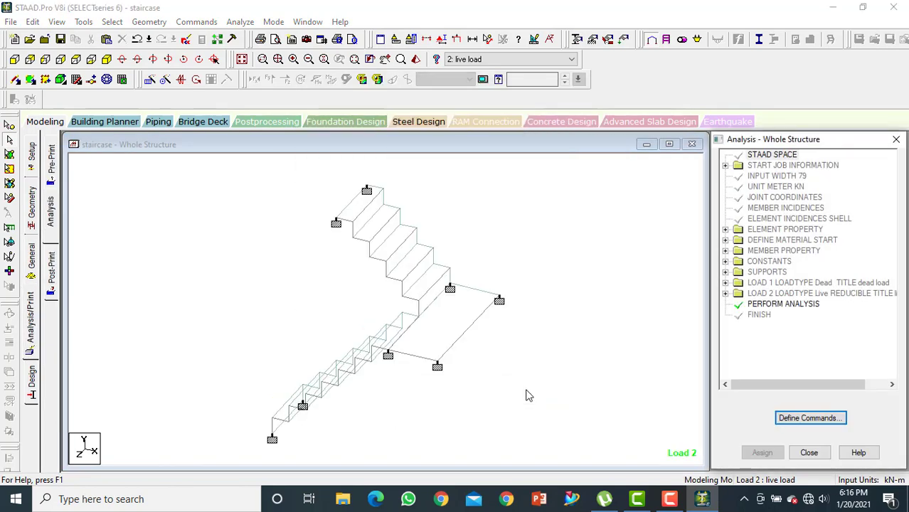
# Save the structure, run the analysis, and enter post-processing mode with the dead load and live load cases selected
pyautogui.click(240, 21)
pyautogui.click(246, 33)
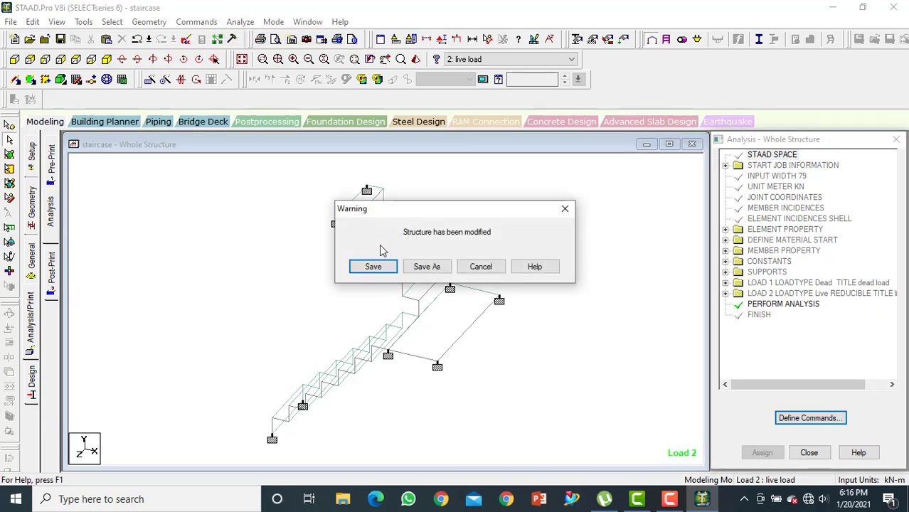
pyautogui.click(374, 268)
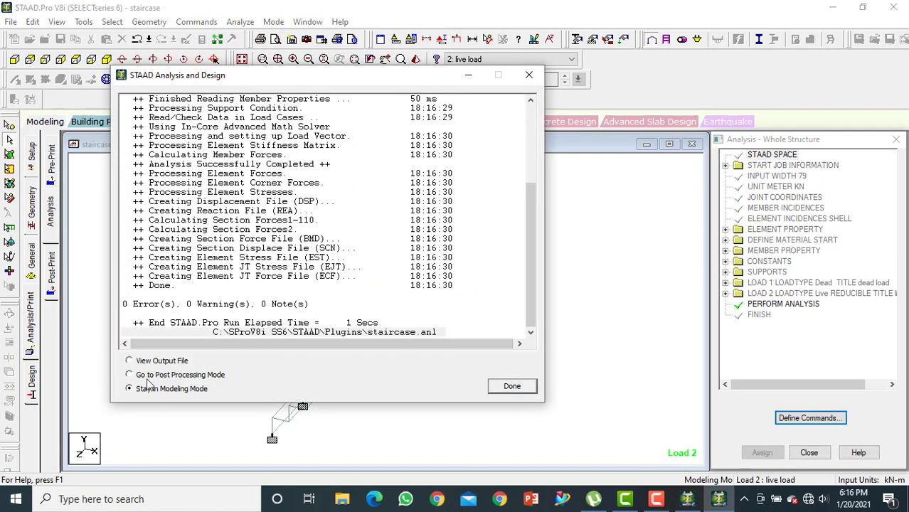
pyautogui.click(175, 377)
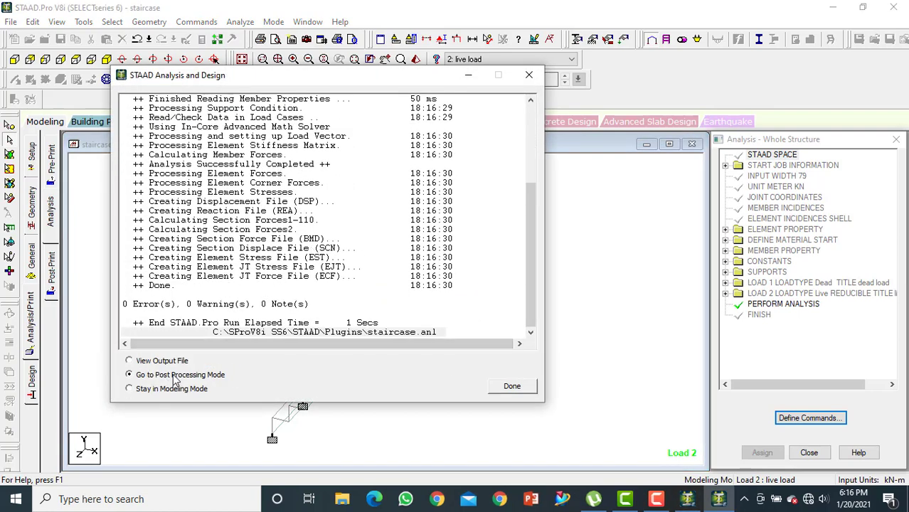
pyautogui.click(512, 386)
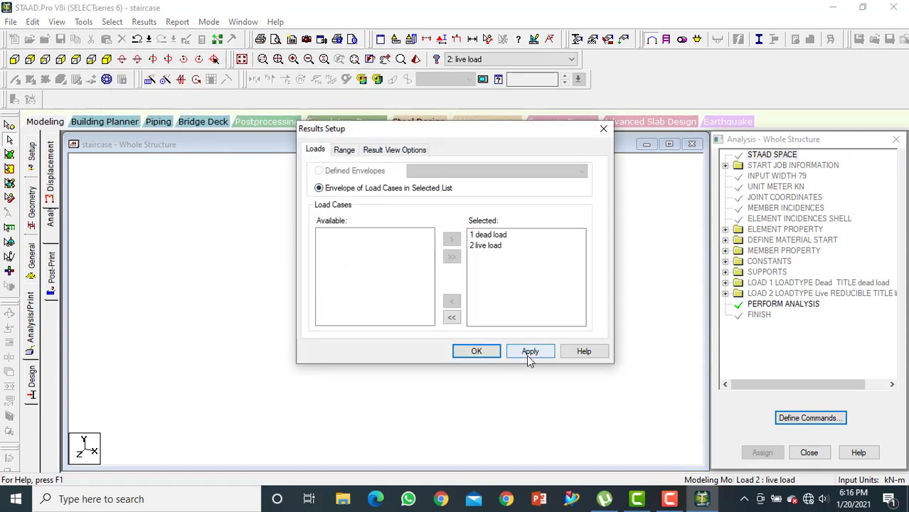
pyautogui.click(489, 352)
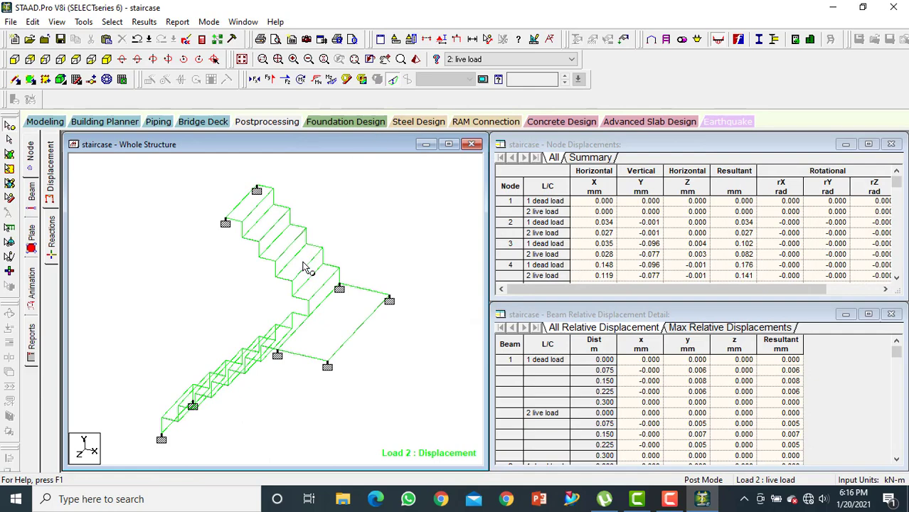
# Exaggerate the displayed displacement of the staircase and show the deflected shape for load case 1, dead load
pyautogui.scroll(5, 309, 294)
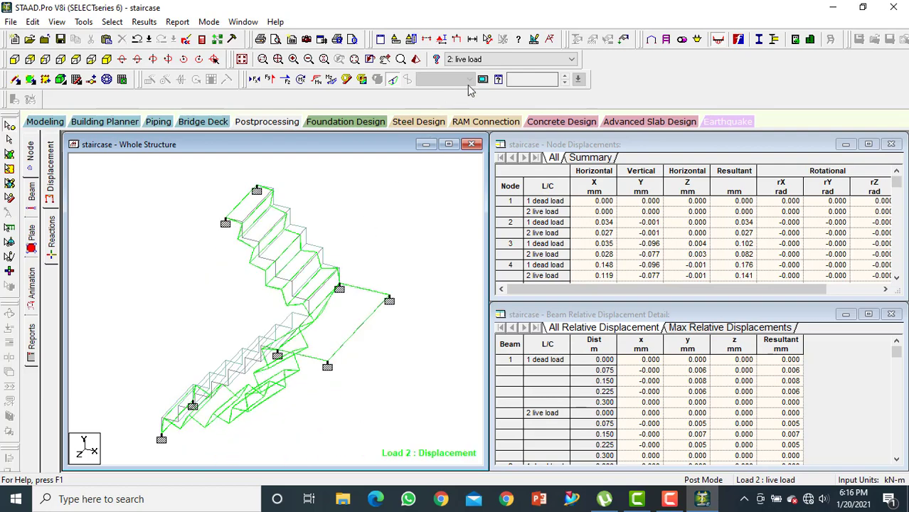
pyautogui.click(508, 61)
pyautogui.click(498, 69)
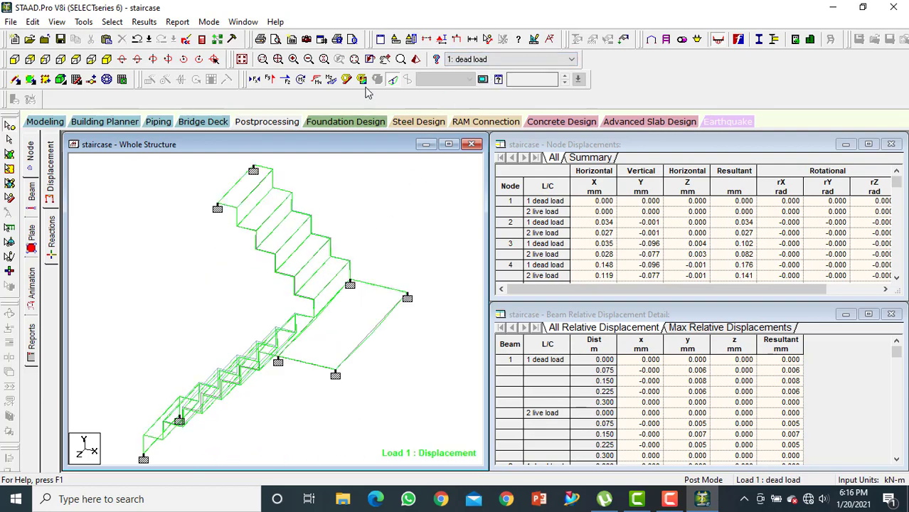
# View the Bending Z diagrams of the whole staircase for the dead and live load cases, then hide them
pyautogui.click(331, 79)
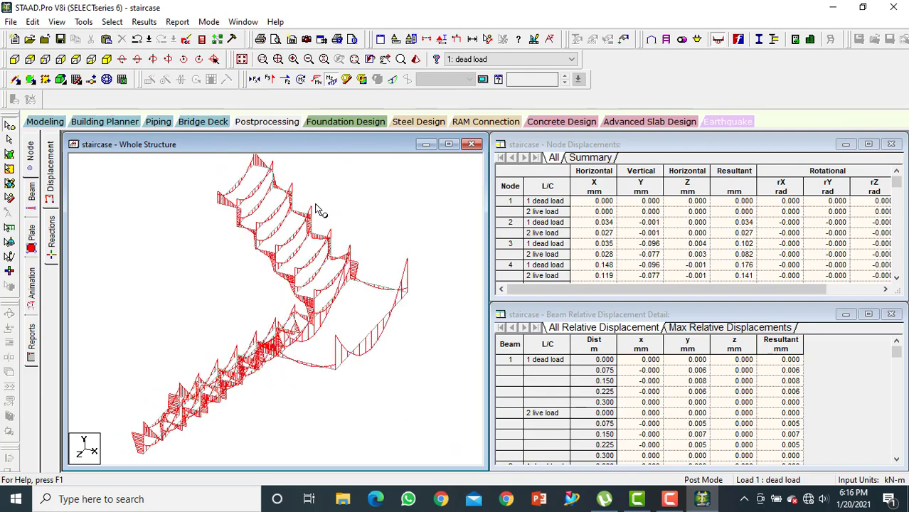
pyautogui.click(540, 62)
pyautogui.click(514, 84)
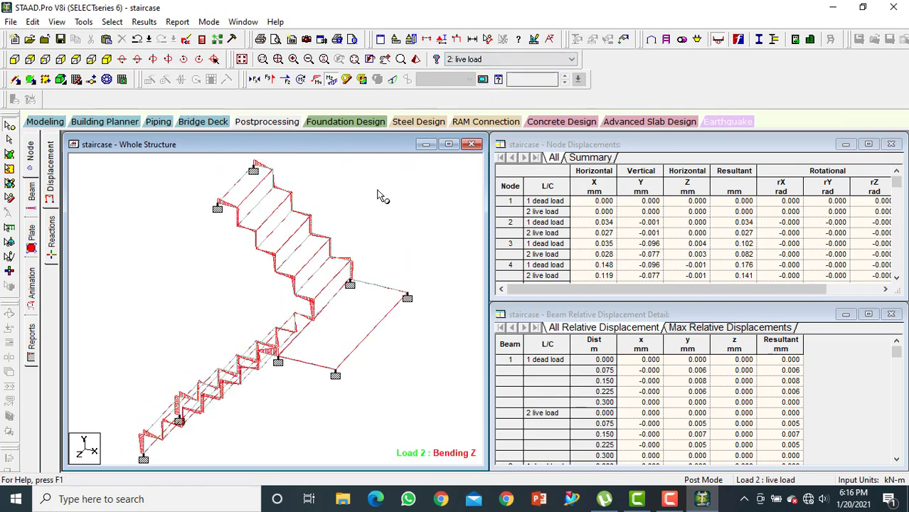
pyautogui.click(332, 80)
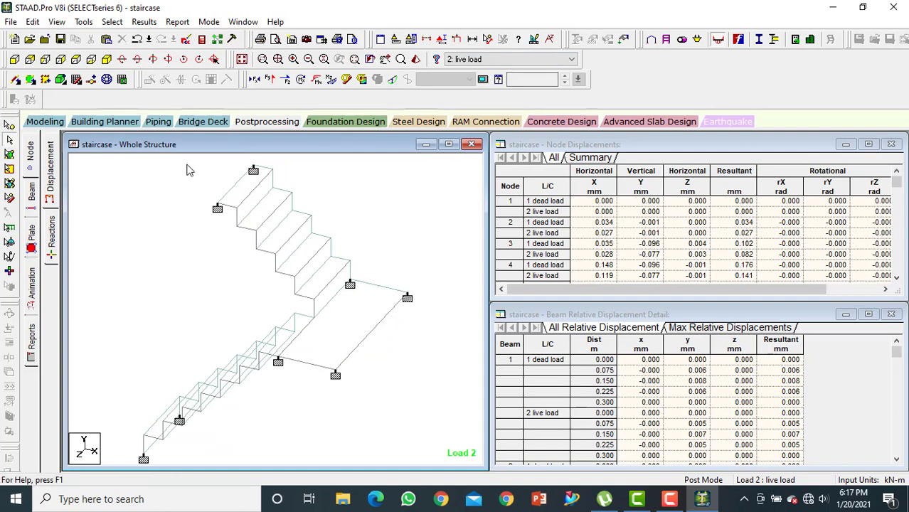
# Inspect the dead load deflection of transverse beam 68 near the top of the upper flight, comparing local and global Y-direction deflection
pyautogui.doubleClick(254, 192)
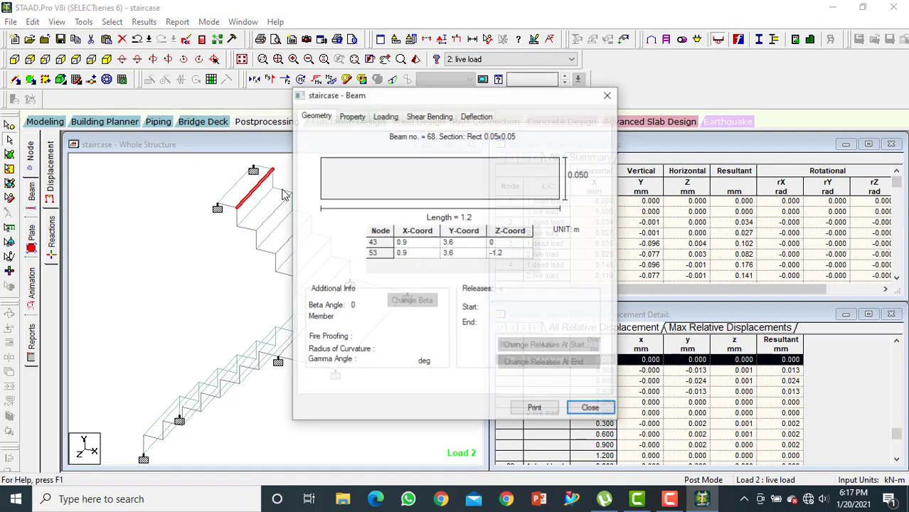
pyautogui.click(477, 115)
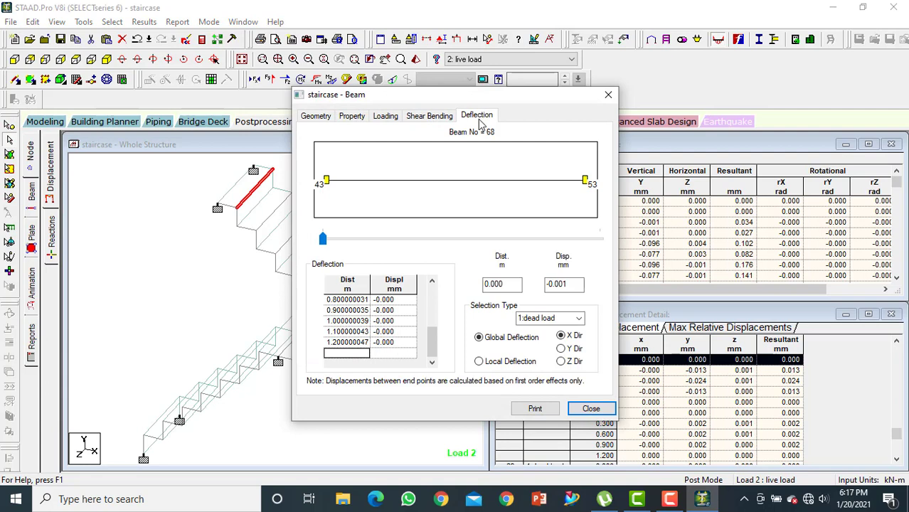
pyautogui.click(480, 362)
pyautogui.click(562, 349)
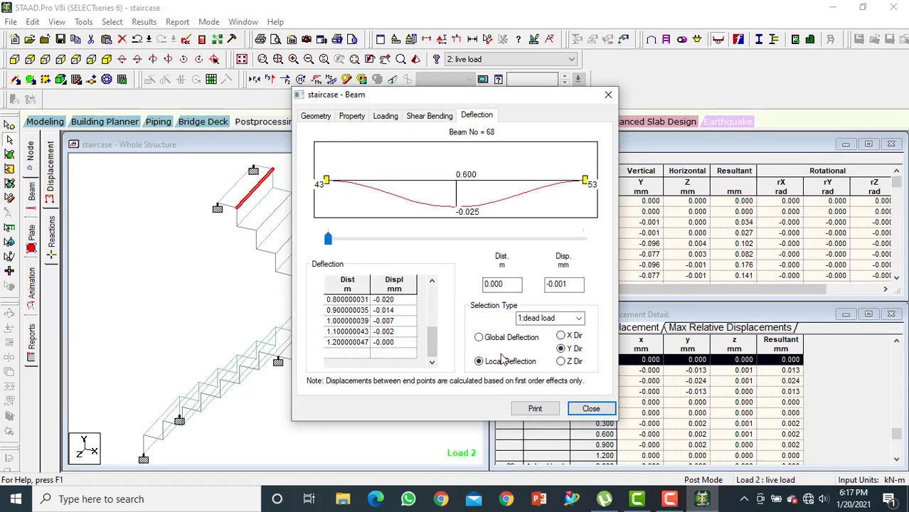
pyautogui.click(481, 340)
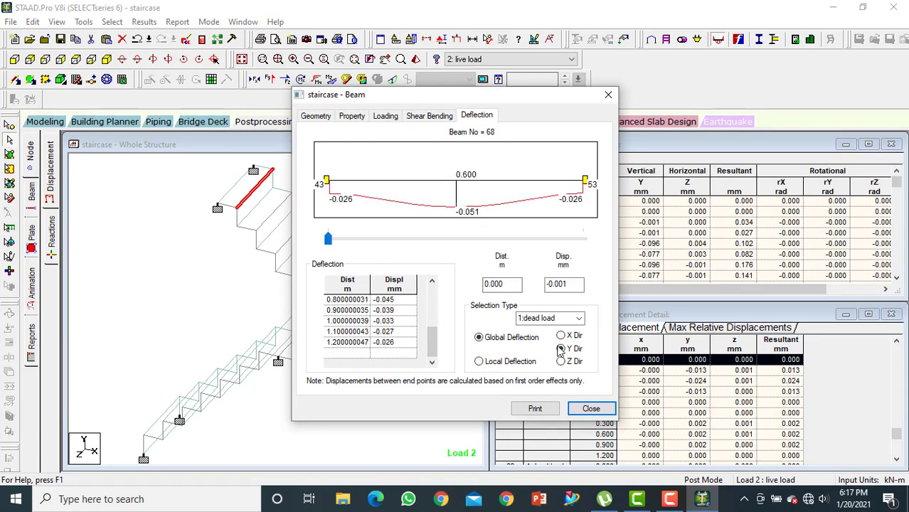
# Review beam 68's Bending-Z and Shear-Y diagrams for the dead load, along with its property, loading and geometry data
pyautogui.click(426, 118)
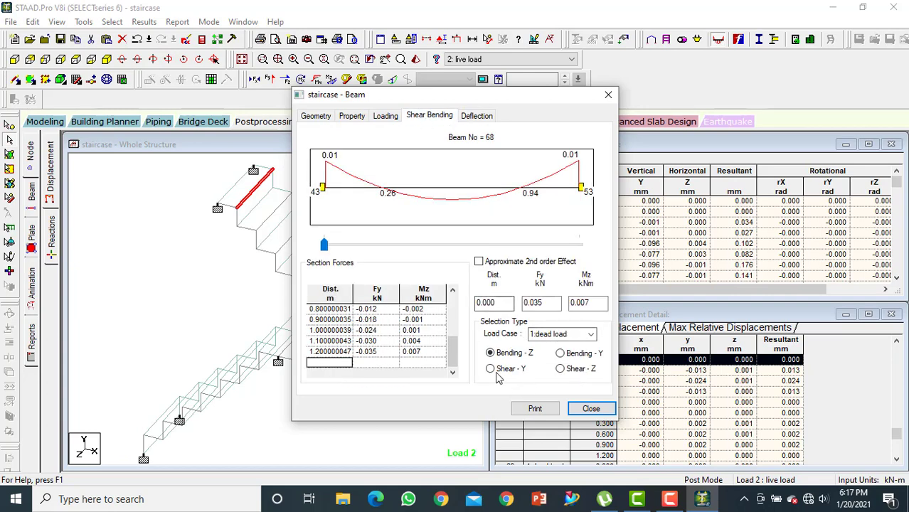
pyautogui.click(491, 369)
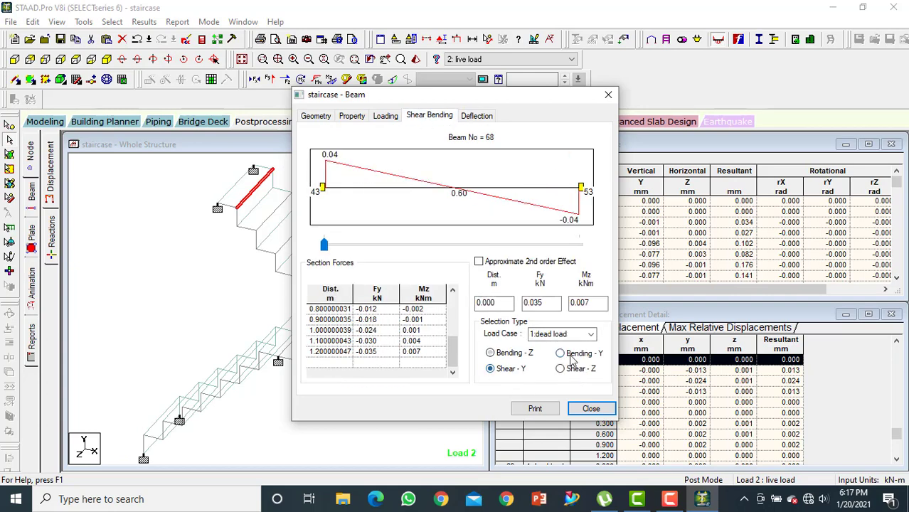
pyautogui.click(351, 116)
pyautogui.click(378, 118)
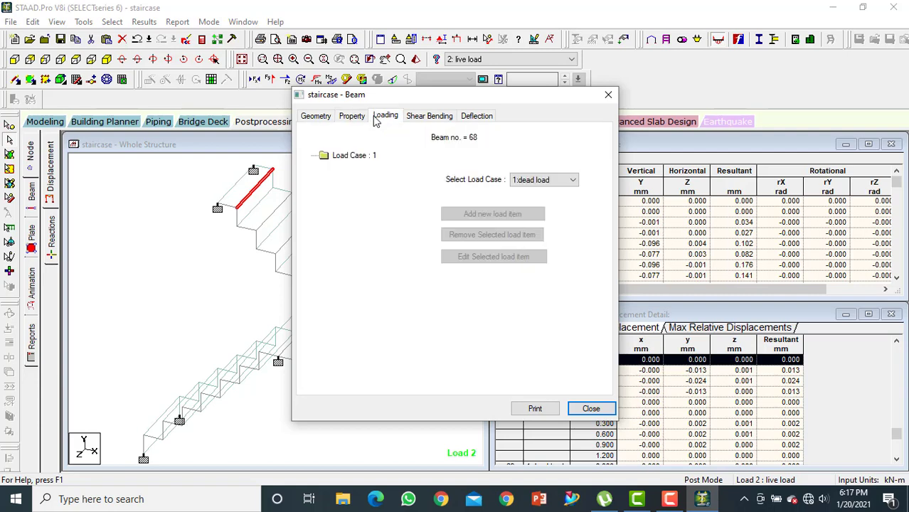
pyautogui.click(315, 116)
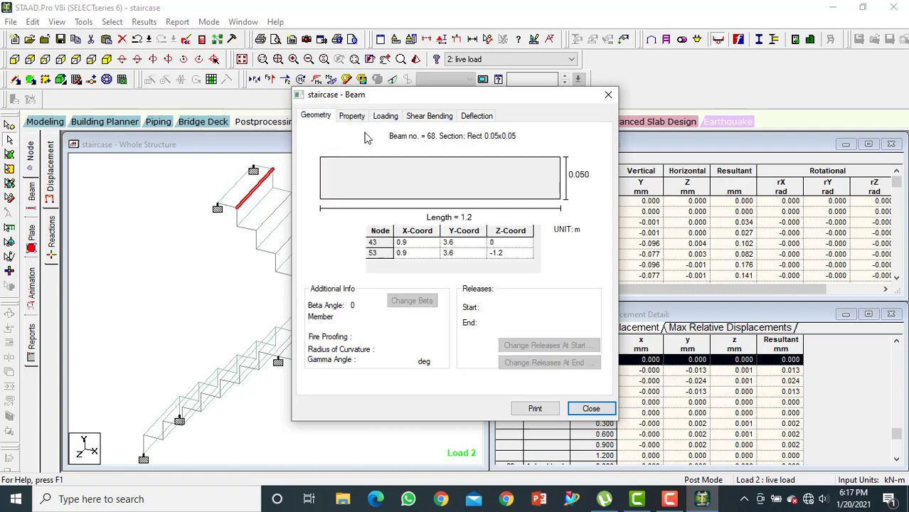
pyautogui.click(608, 95)
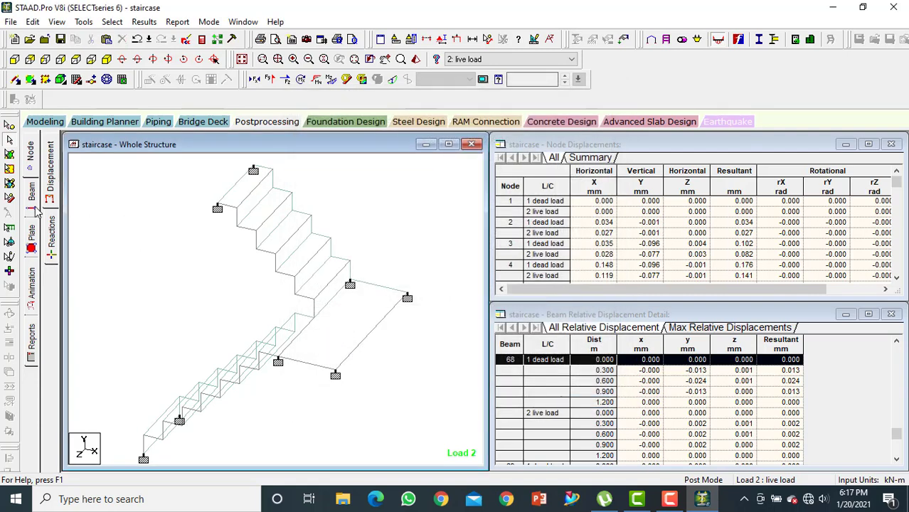
# Examine the beam forces and the 3D stress contour of transverse beam 66 in the upper flight, and display its force graphs
pyautogui.click(32, 205)
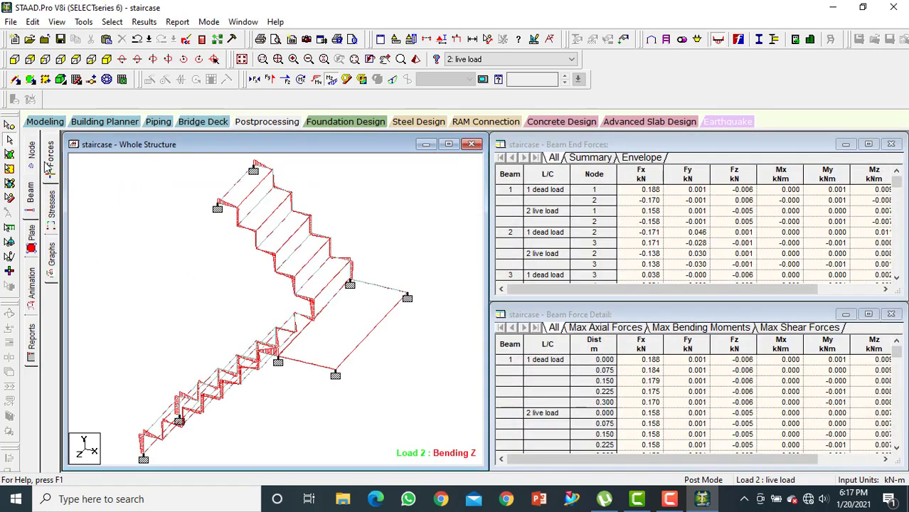
pyautogui.click(52, 201)
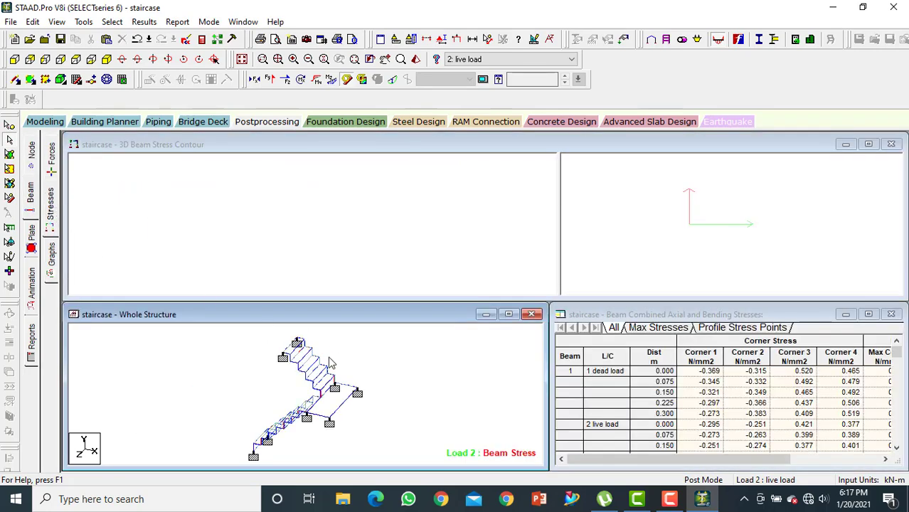
pyautogui.doubleClick(304, 362)
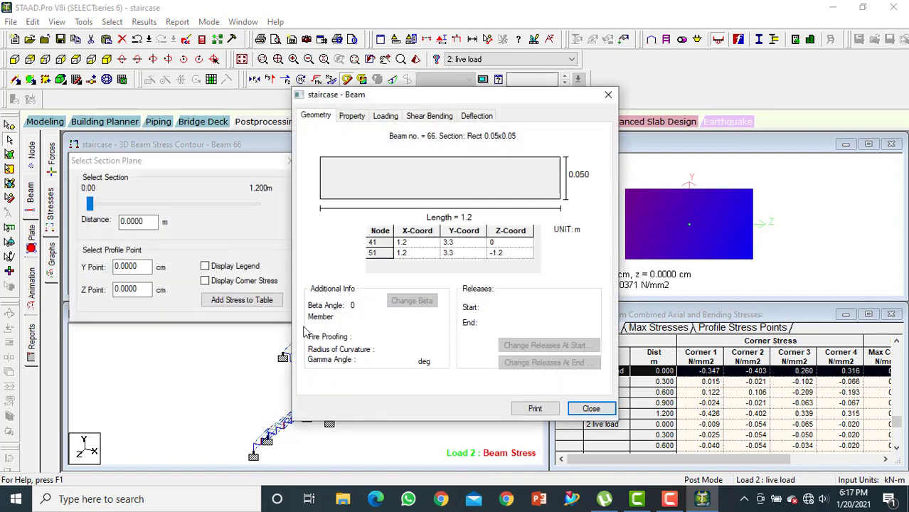
pyautogui.click(608, 95)
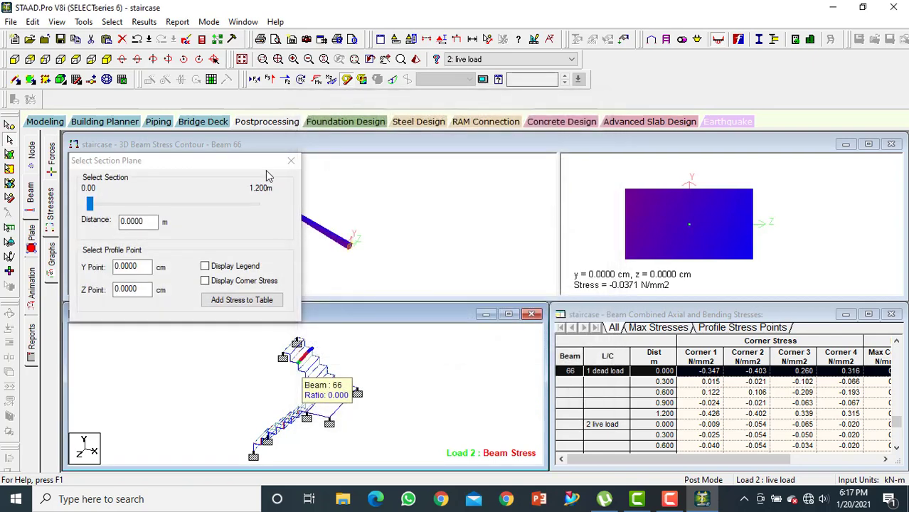
pyautogui.moveTo(259, 164); pyautogui.dragTo(228, 244)
pyautogui.moveTo(283, 216); pyautogui.dragTo(261, 236)
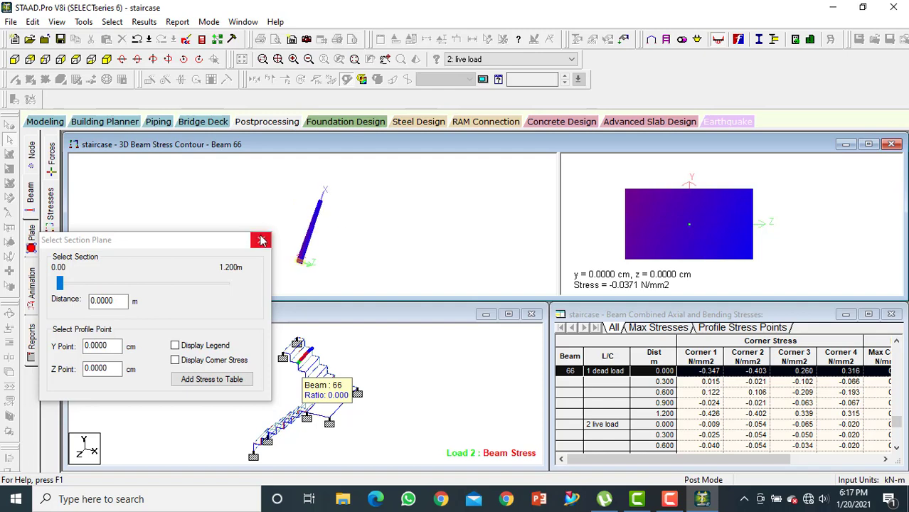
pyautogui.click(261, 241)
pyautogui.click(52, 250)
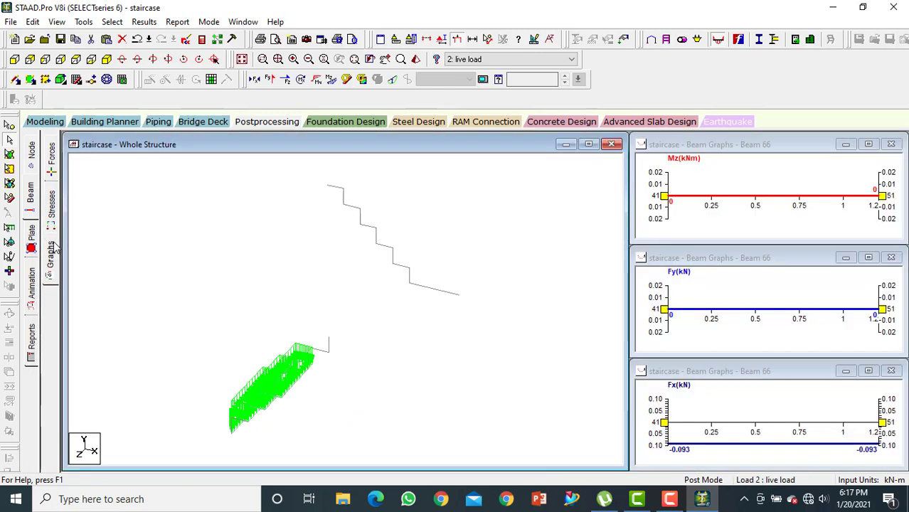
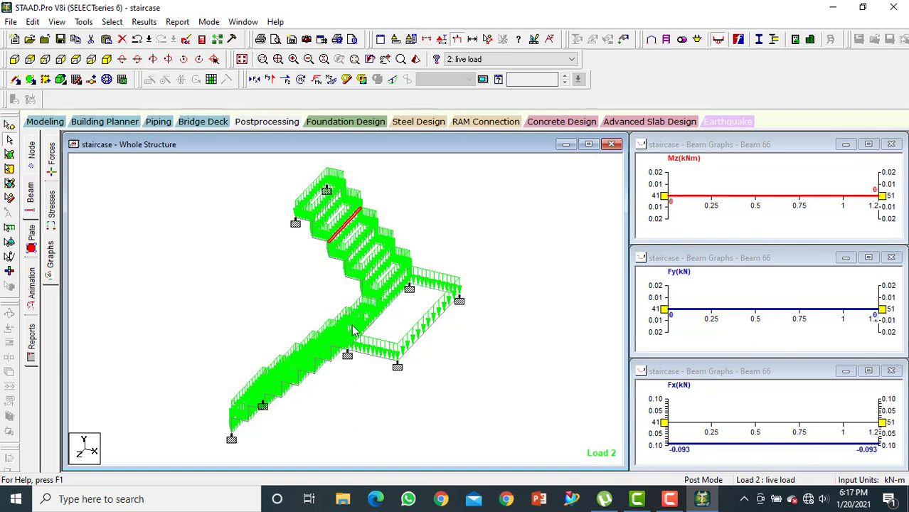
# Display the Max Absolute plate stress contour on the whole staircase for the live load case
pyautogui.click(33, 226)
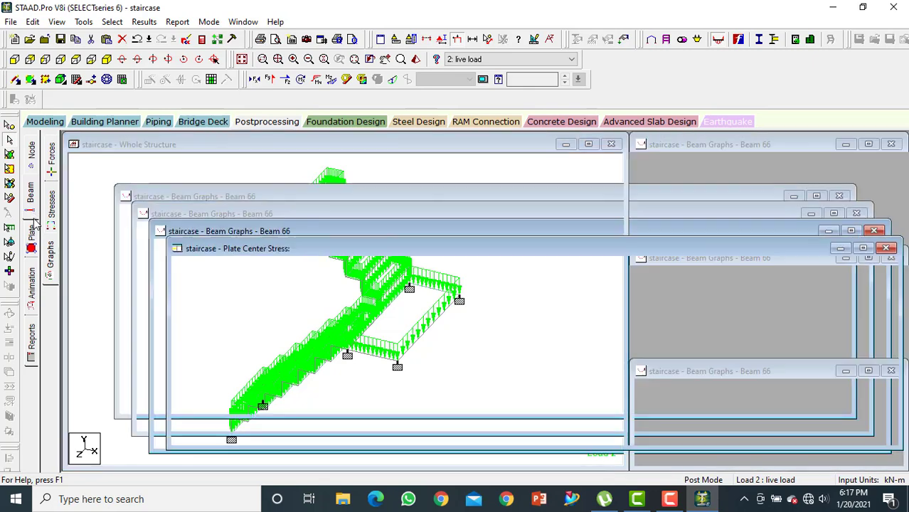
pyautogui.click(378, 119)
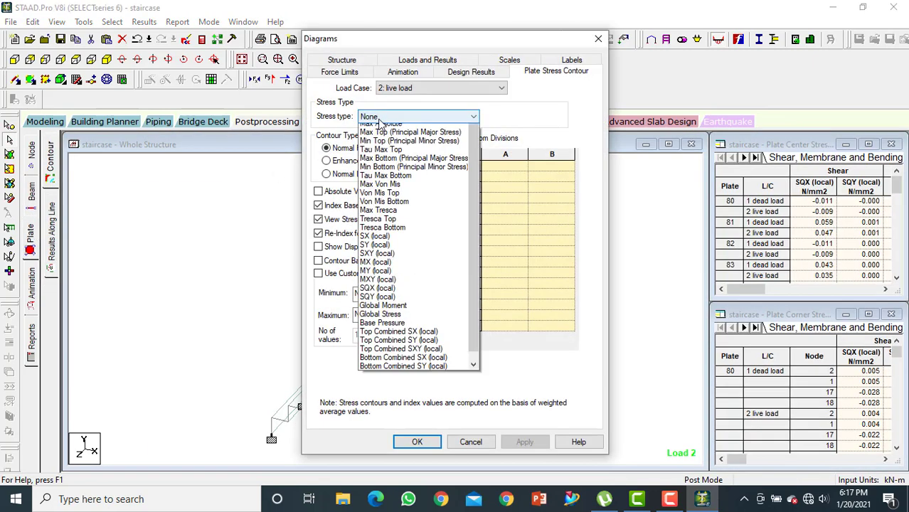
pyautogui.click(385, 140)
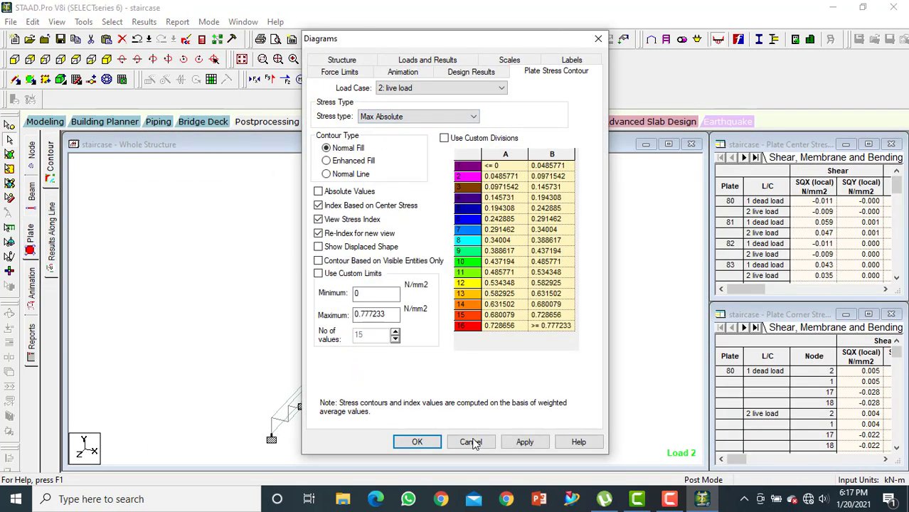
pyautogui.click(530, 443)
pyautogui.click(417, 443)
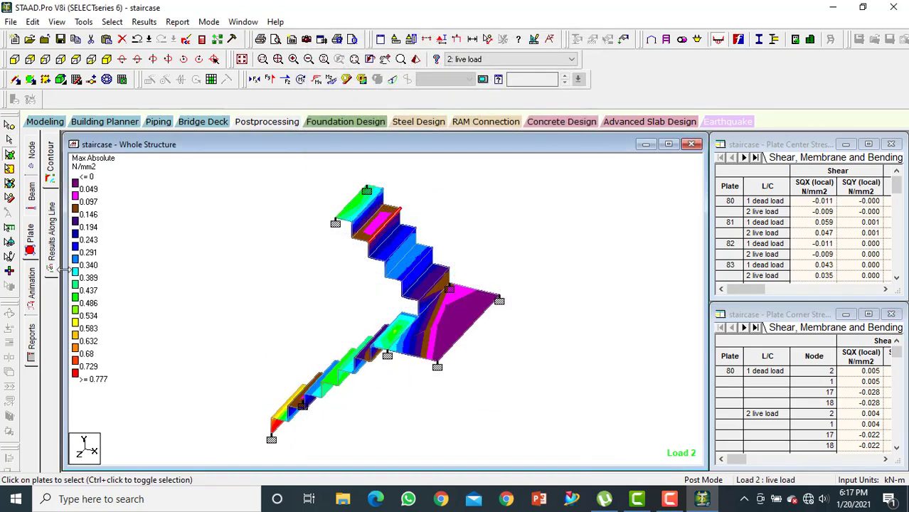
# Animate the staircase deflection for the live load, view it for the dead load, and return to the live load case
pyautogui.click(31, 296)
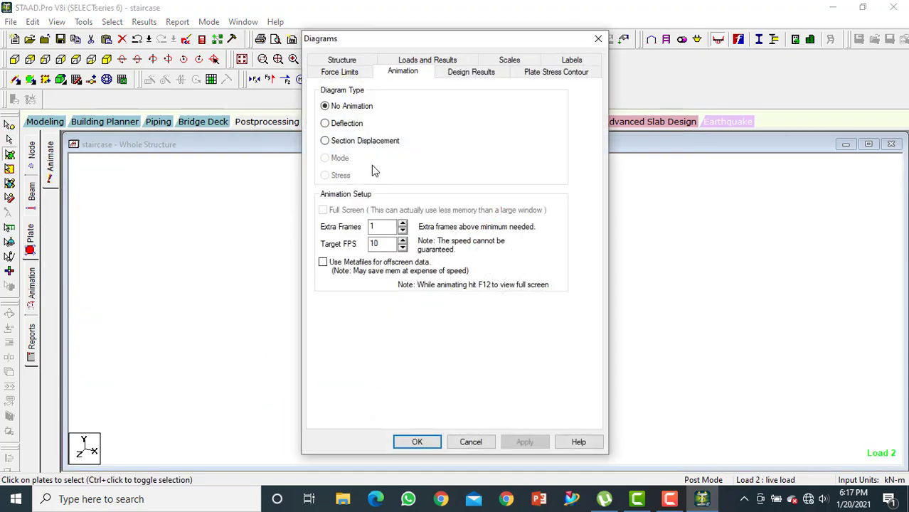
pyautogui.click(347, 126)
pyautogui.click(426, 442)
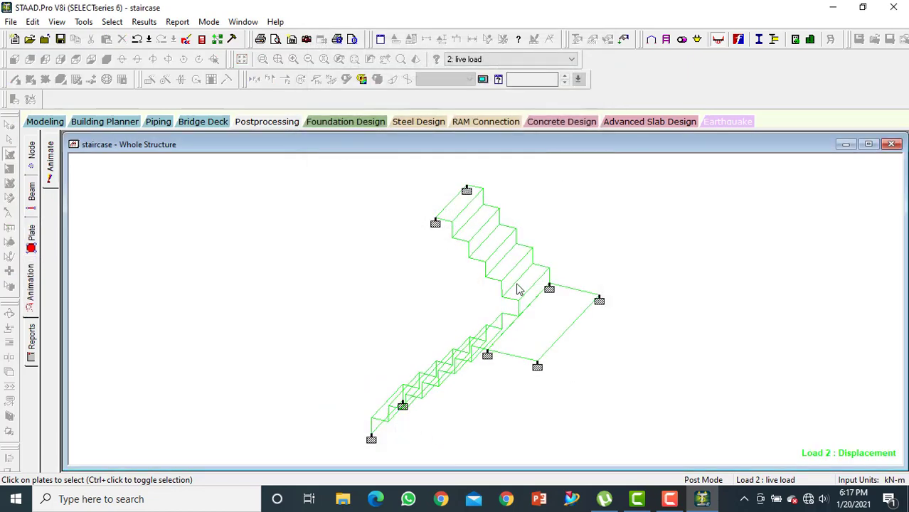
pyautogui.click(538, 61)
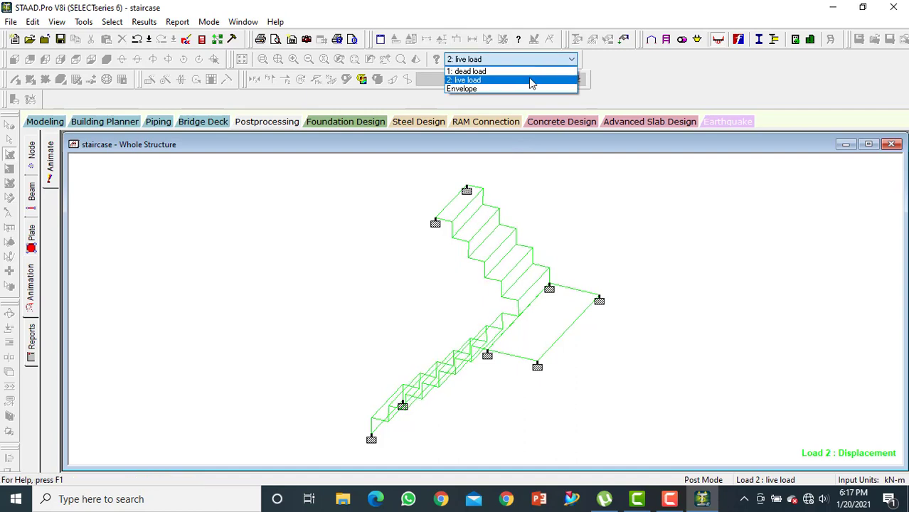
pyautogui.click(532, 74)
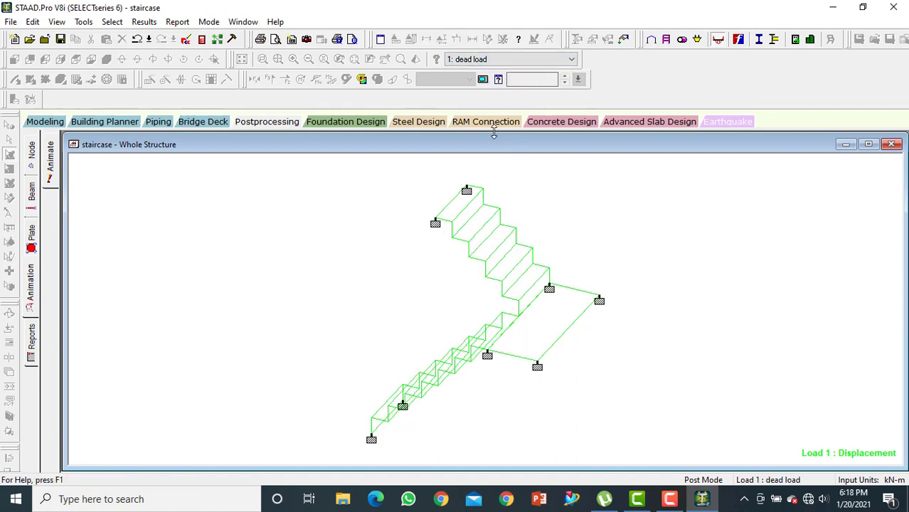
pyautogui.click(507, 61)
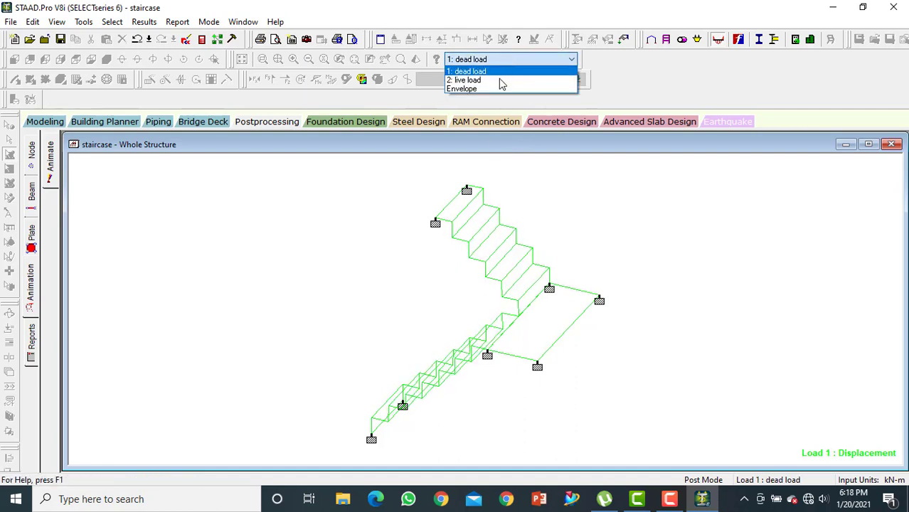
pyautogui.click(501, 81)
# Animate the staircase section displacement for the live load case and view it for the dead load case
pyautogui.click(32, 285)
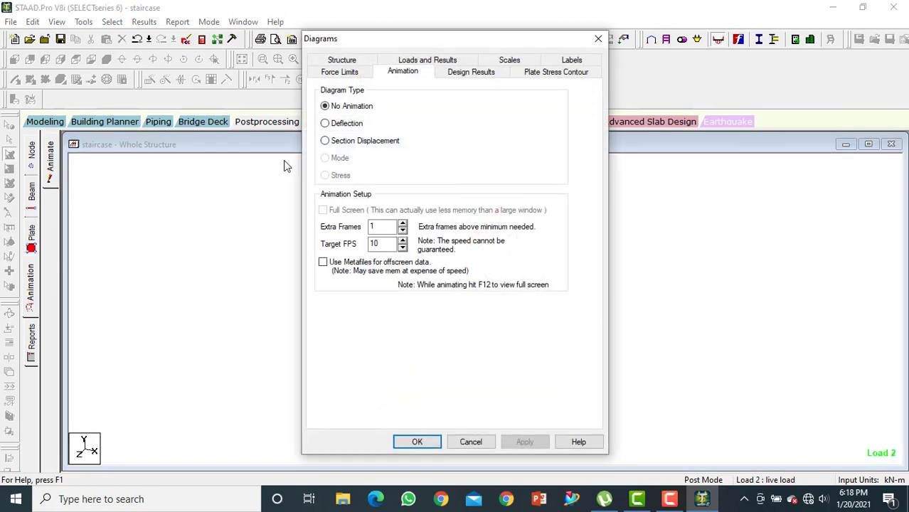
pyautogui.click(325, 141)
pyautogui.click(535, 444)
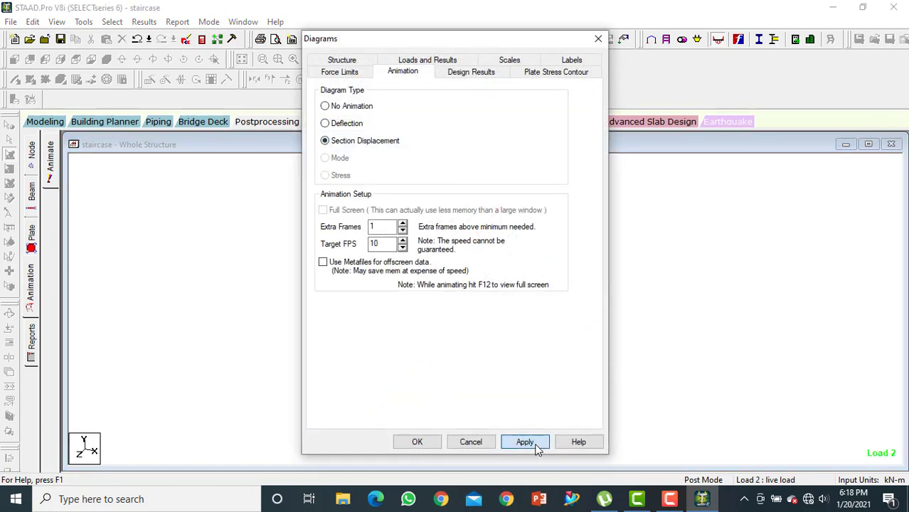
pyautogui.click(424, 444)
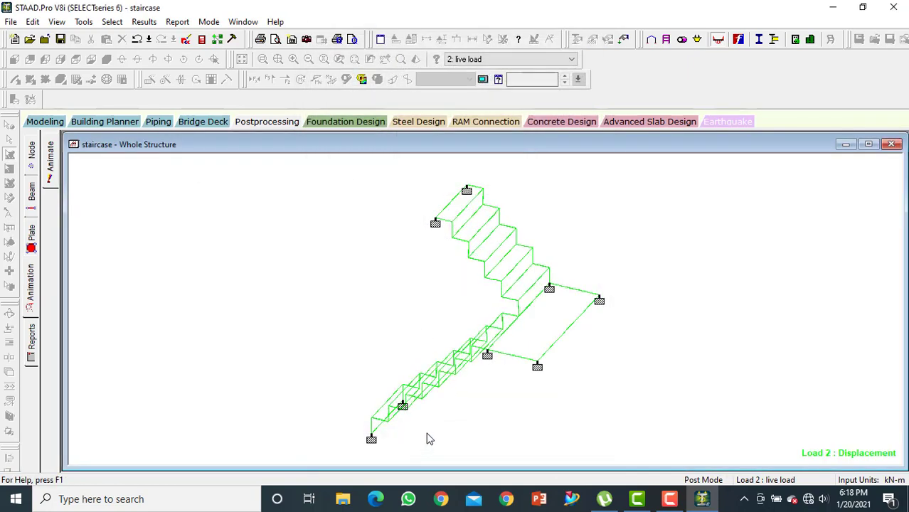
pyautogui.click(509, 61)
pyautogui.click(507, 72)
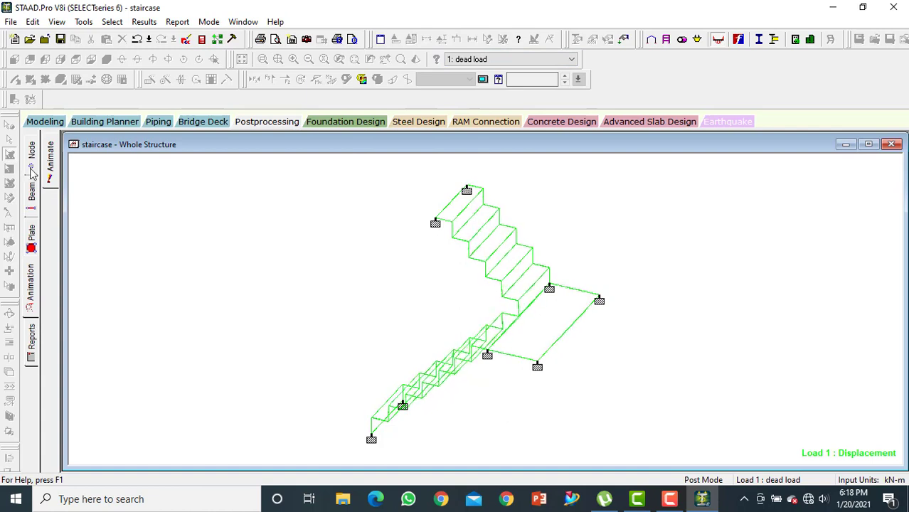
# Return to modeling mode and set the concrete design code to IS456
pyautogui.click(46, 121)
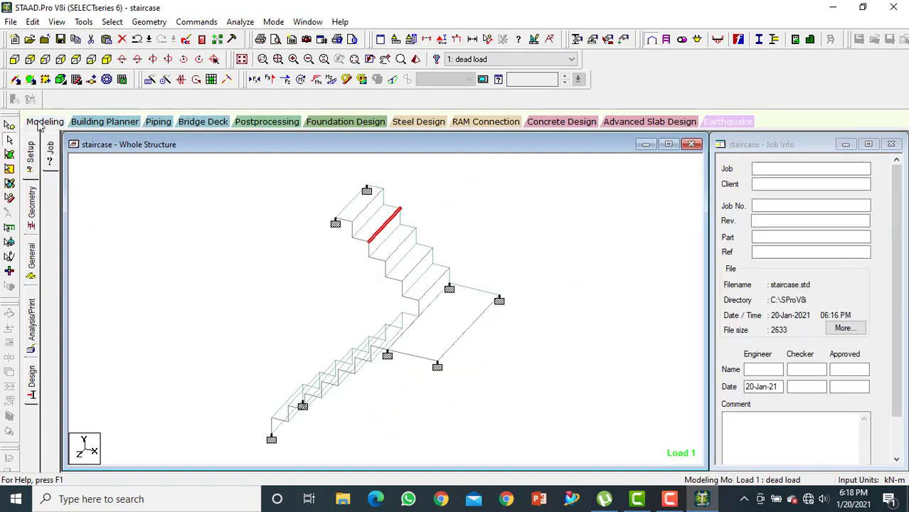
pyautogui.click(31, 388)
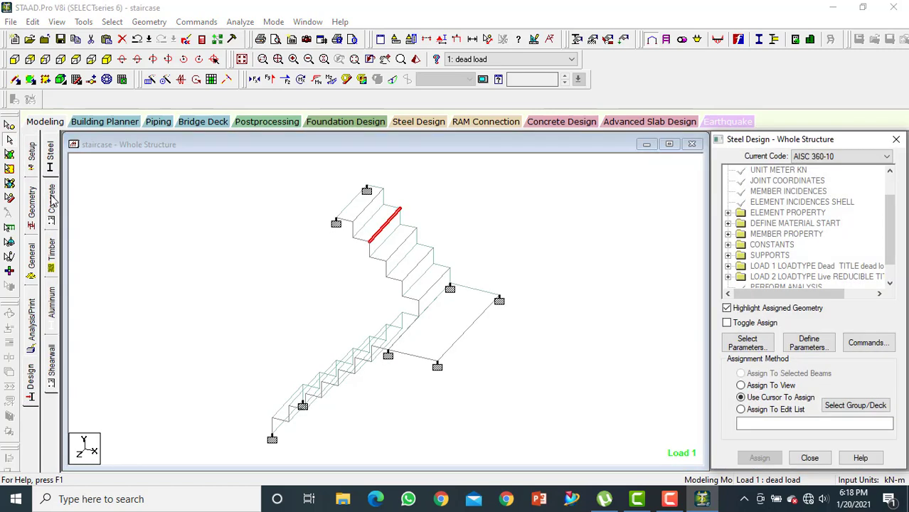
pyautogui.click(51, 202)
pyautogui.click(838, 157)
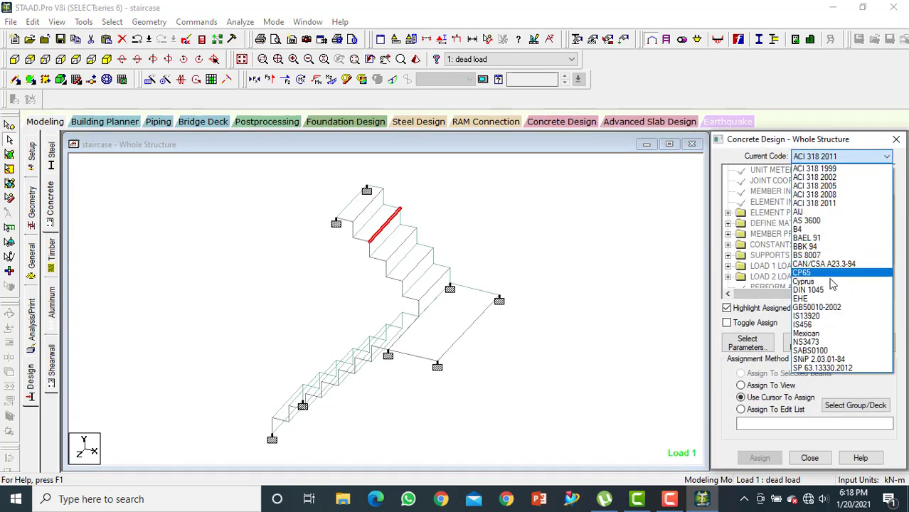
pyautogui.click(824, 325)
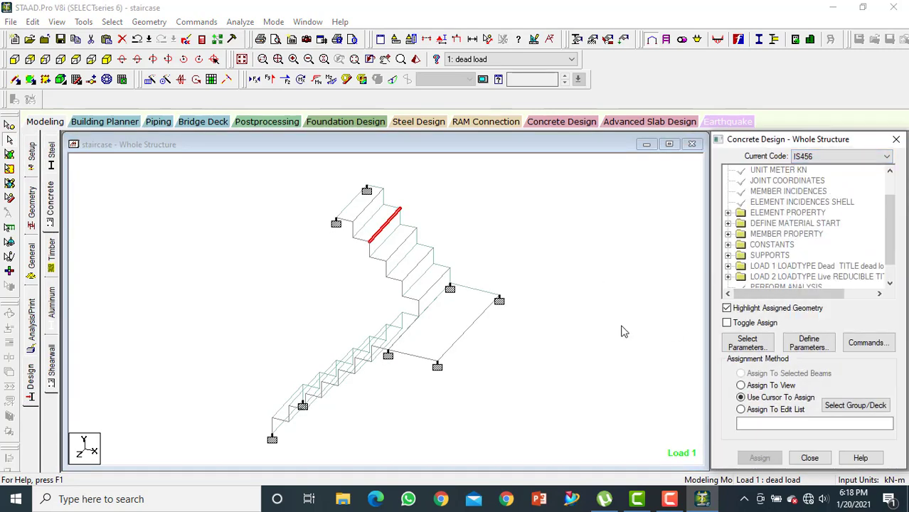
# Limit the selected concrete design parameters to Fc, Fymain and Fysec
pyautogui.click(747, 343)
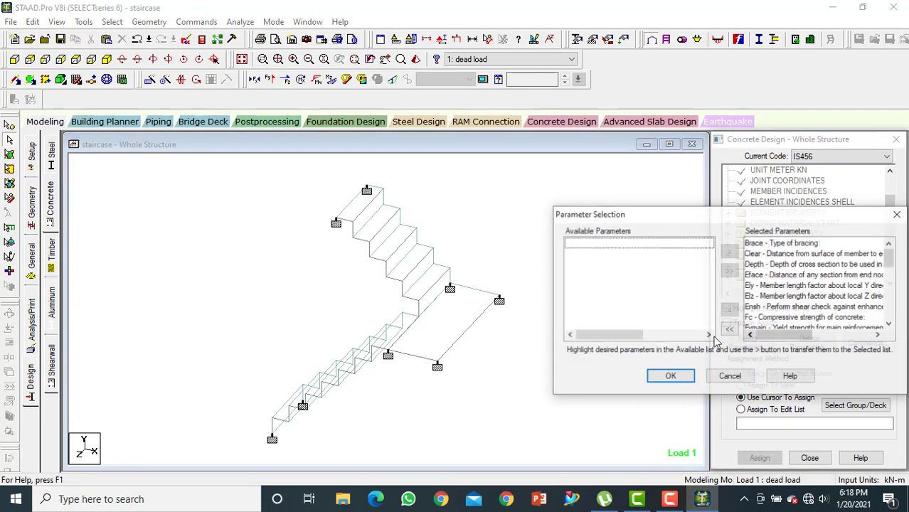
pyautogui.click(729, 329)
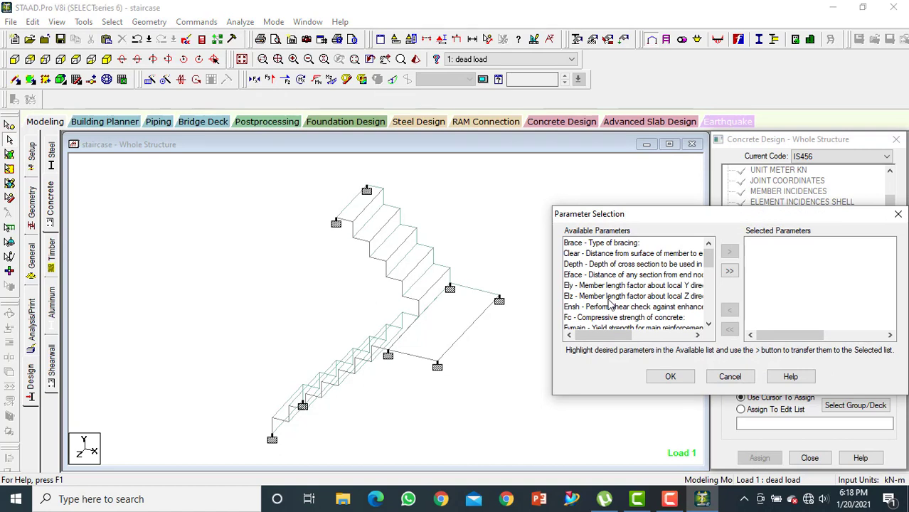
pyautogui.scroll(-1, 610, 304)
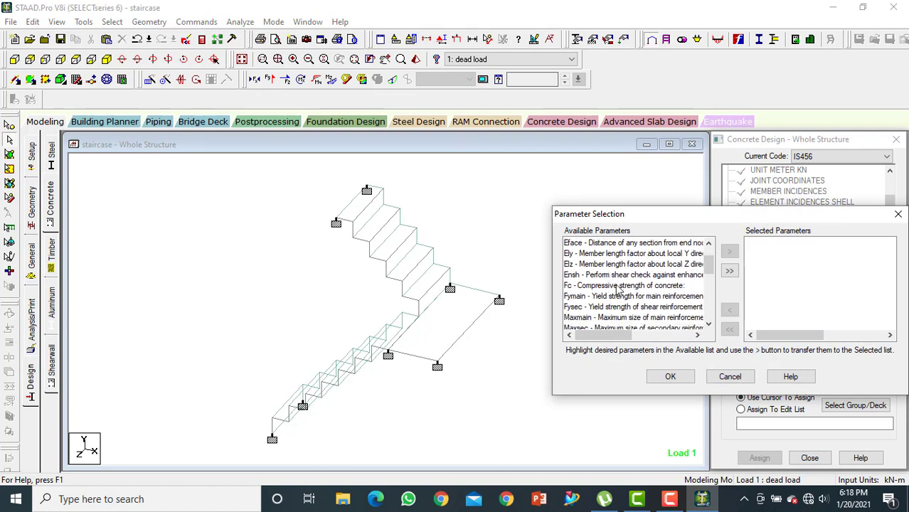
pyautogui.doubleClick(619, 286)
pyautogui.doubleClick(619, 286)
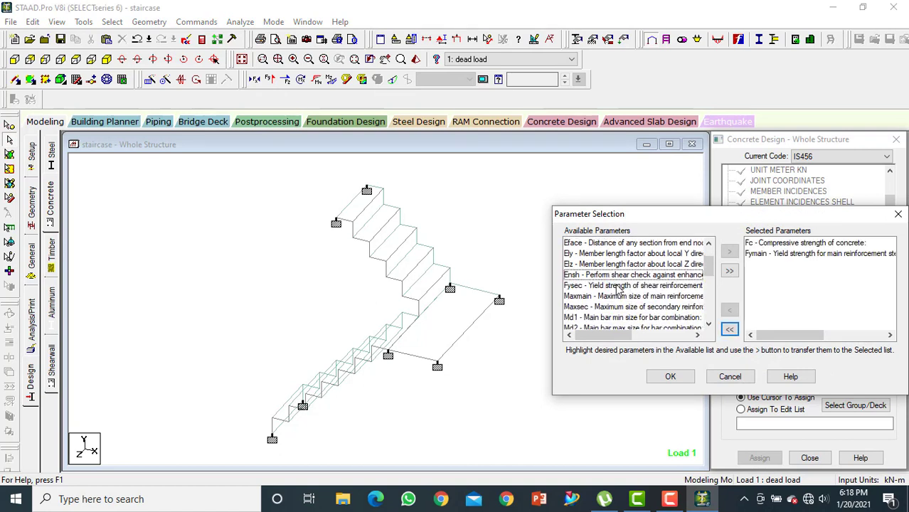
pyautogui.doubleClick(619, 286)
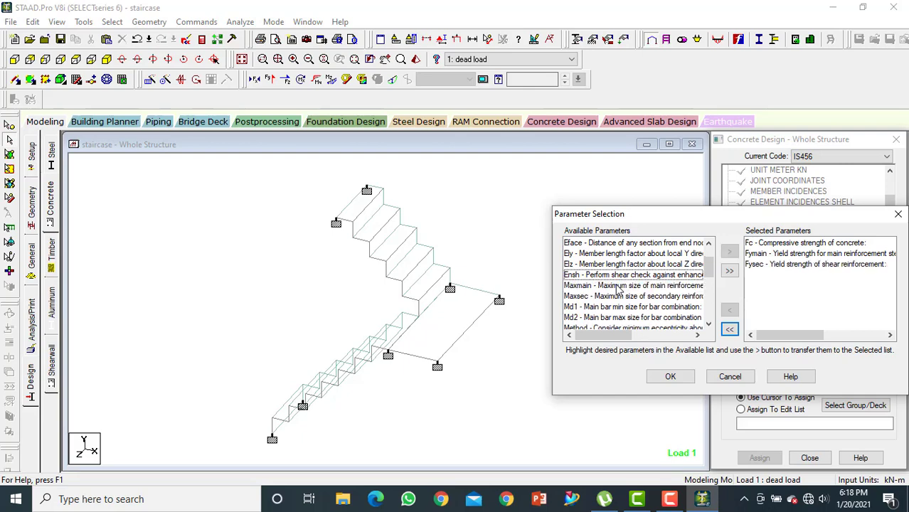
pyautogui.click(670, 377)
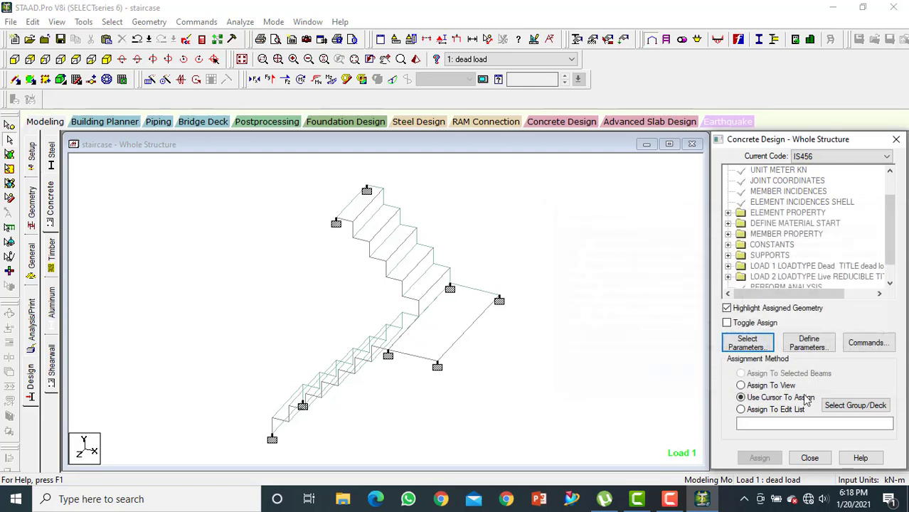
# Add the FC design parameter with a concrete compressive strength of 30000 kN/m2
pyautogui.click(809, 347)
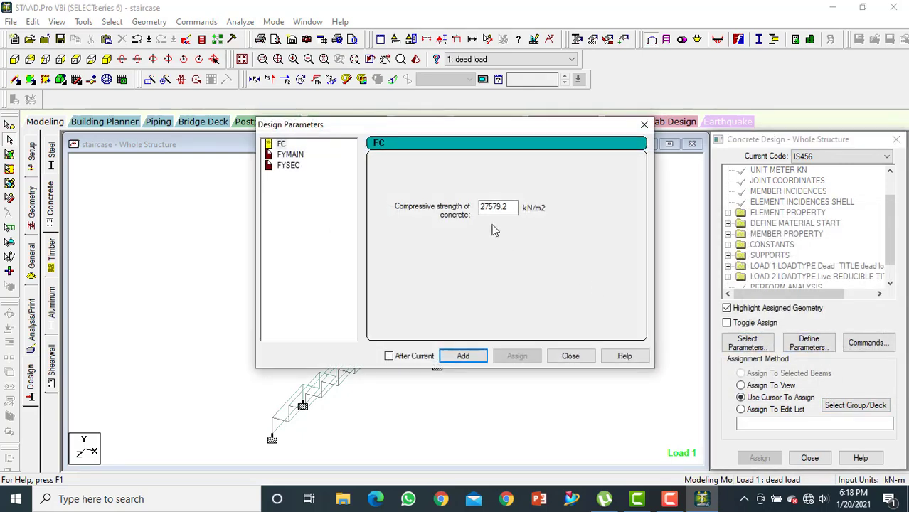
pyautogui.doubleClick(505, 206)
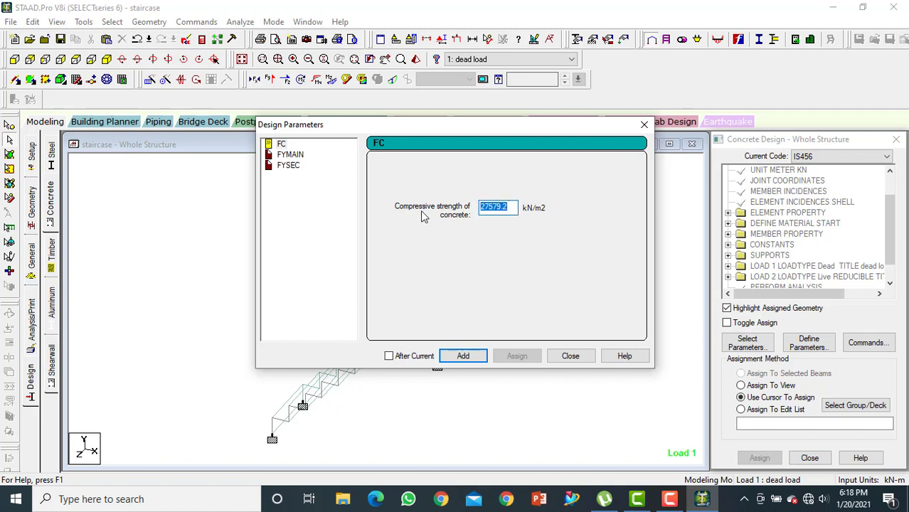
pyautogui.write('30000')
pyautogui.click(471, 357)
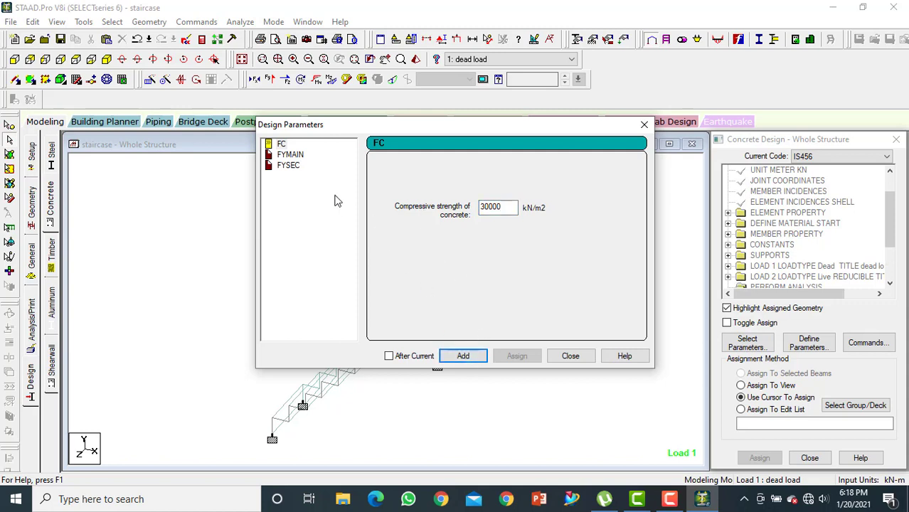
# Add the FYMAIN design parameter with a main reinforcement yield strength of 550000 kN/m2
pyautogui.click(290, 155)
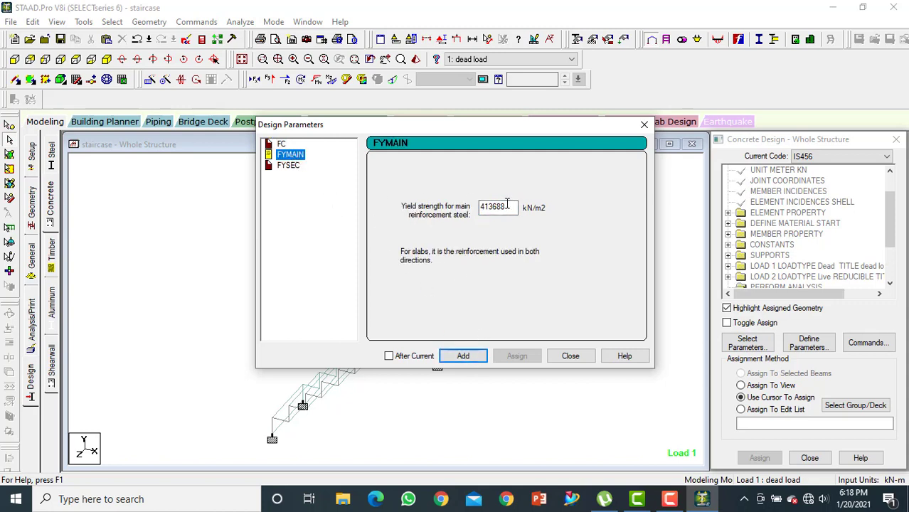
pyautogui.moveTo(506, 207); pyautogui.dragTo(454, 212)
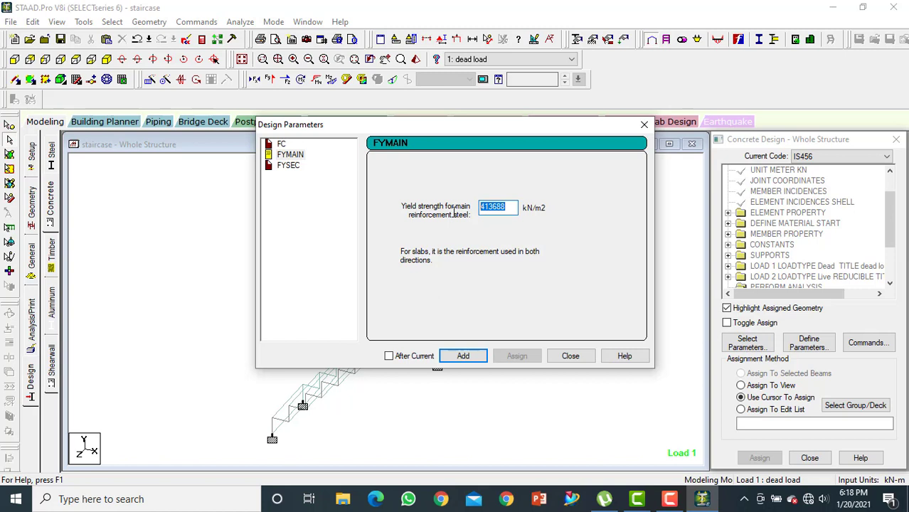
pyautogui.write('550000')
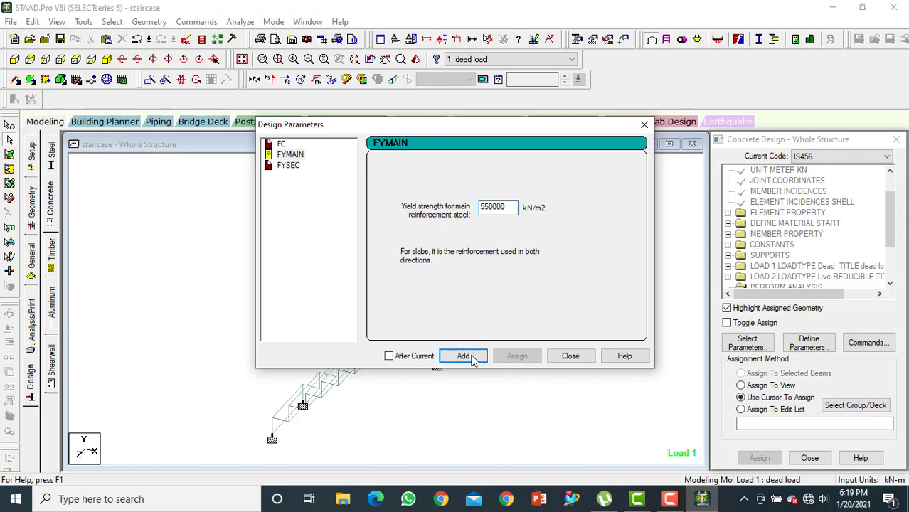
pyautogui.click(462, 354)
# Add the FYSEC design parameter with a shear reinforcement yield strength of 550000 kN/m2 and finish defining parameters
pyautogui.click(289, 166)
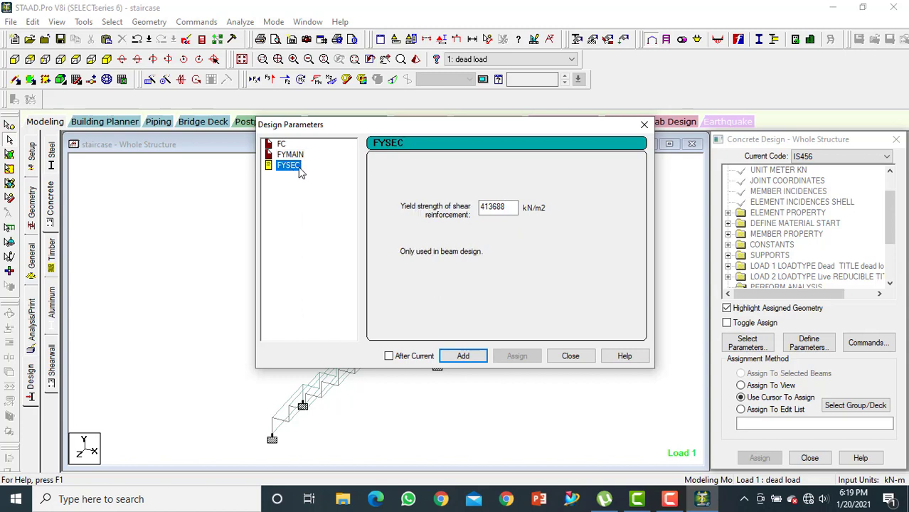
pyautogui.moveTo(514, 208); pyautogui.dragTo(398, 225)
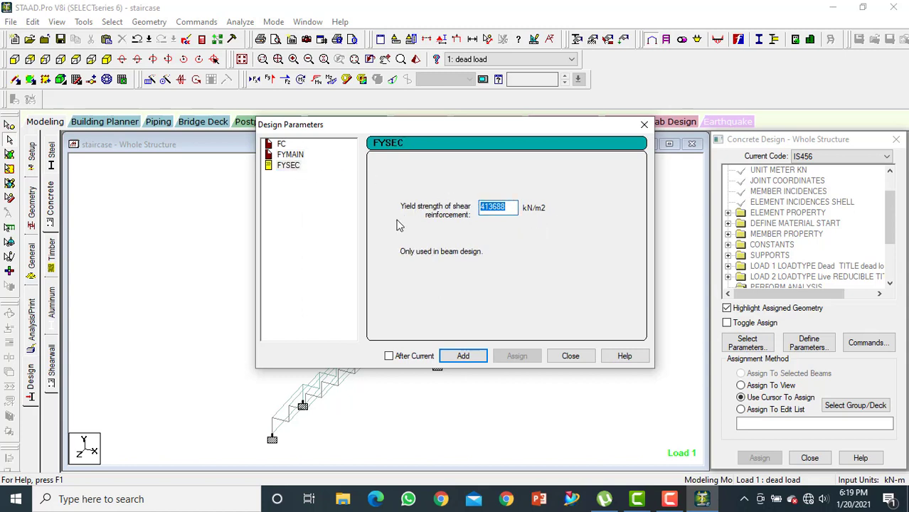
pyautogui.write('550000')
pyautogui.click(463, 356)
pyautogui.click(573, 356)
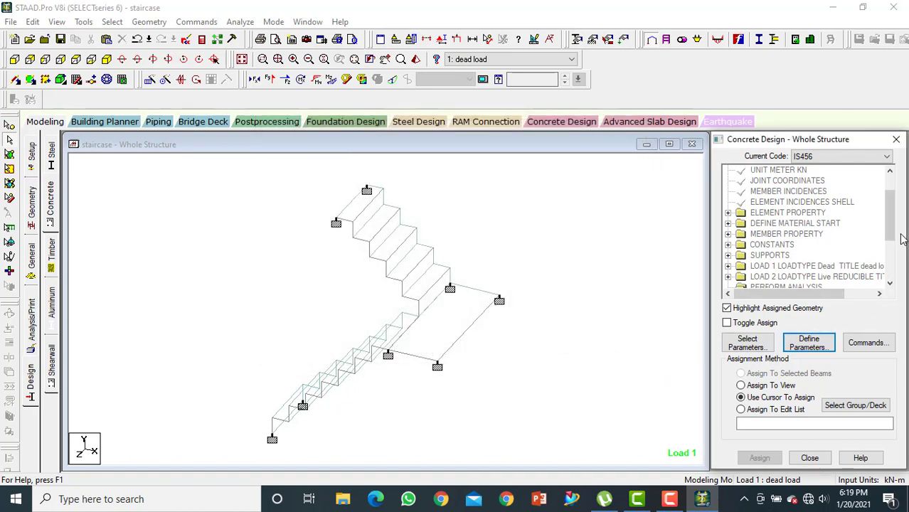
# Add the DESIGN BEAM, DESIGN SLAB/ELEMENT and TAKE OFF commands to the concrete design
pyautogui.moveTo(893, 226); pyautogui.dragTo(902, 280)
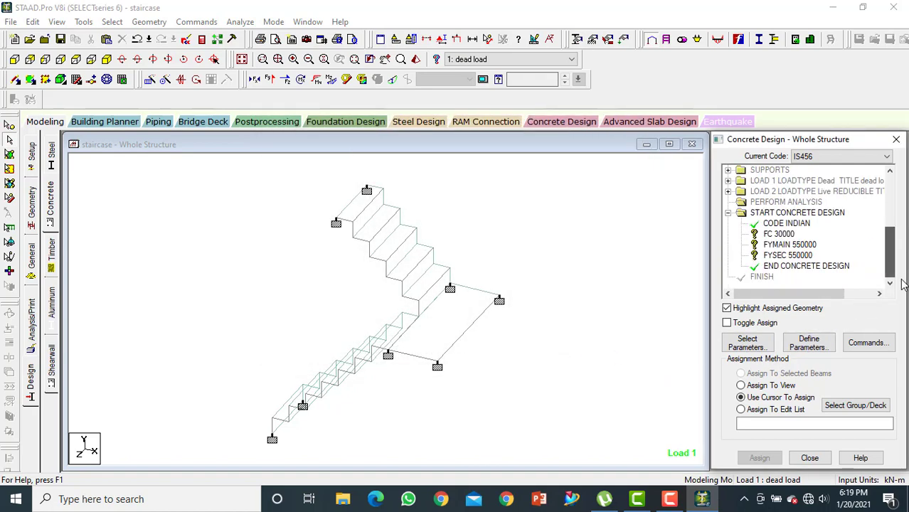
pyautogui.click(861, 341)
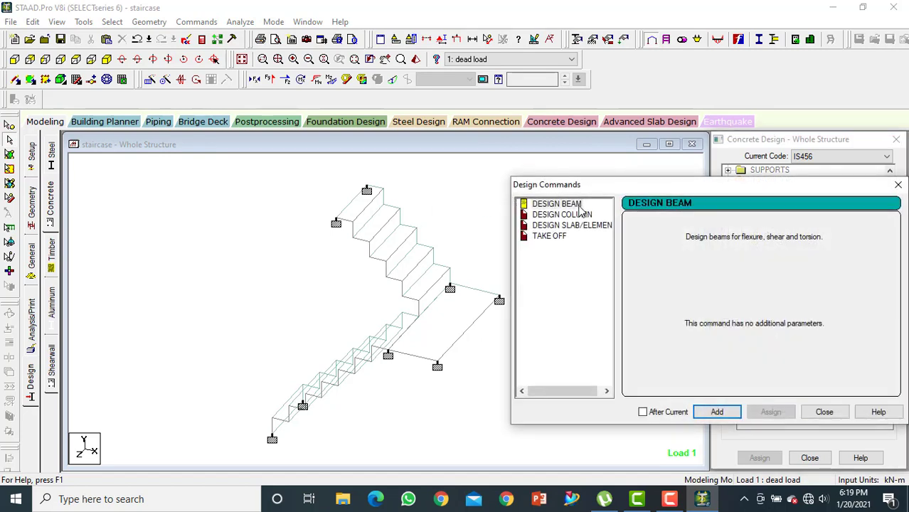
pyautogui.click(716, 412)
pyautogui.click(579, 225)
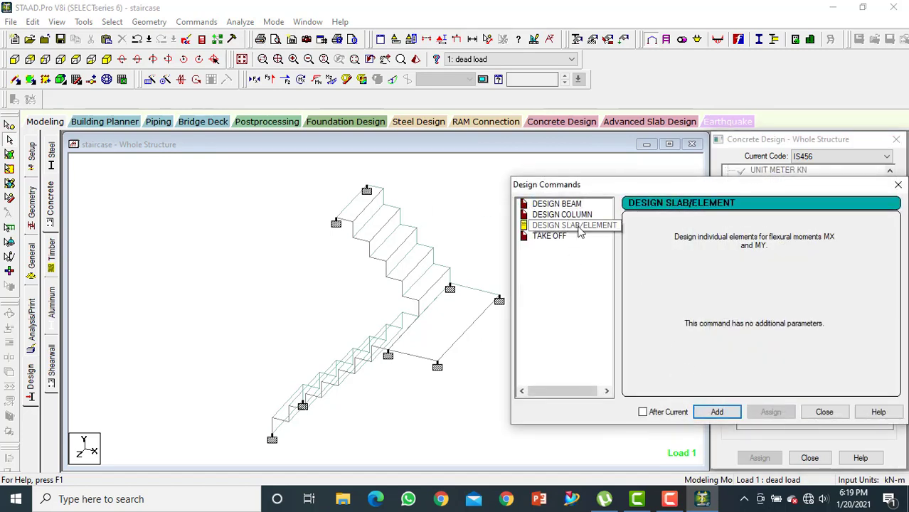
pyautogui.click(716, 411)
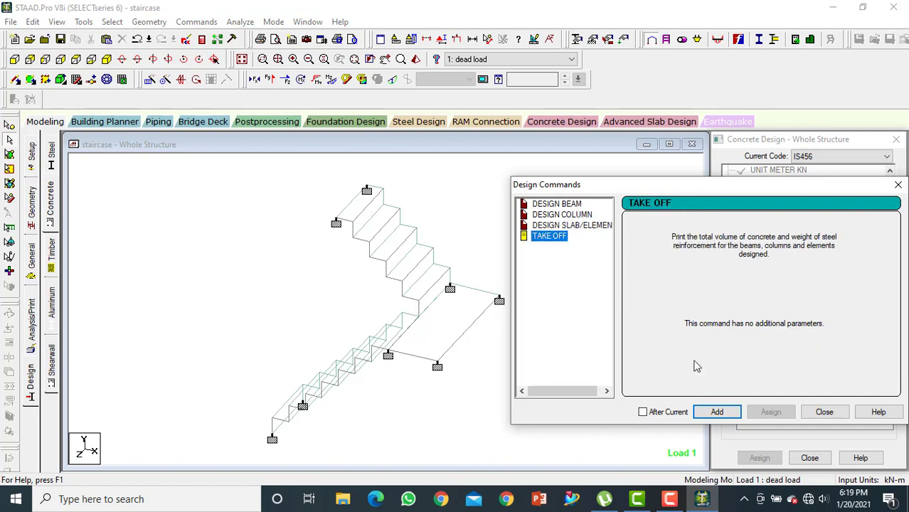
pyautogui.click(715, 412)
pyautogui.click(823, 412)
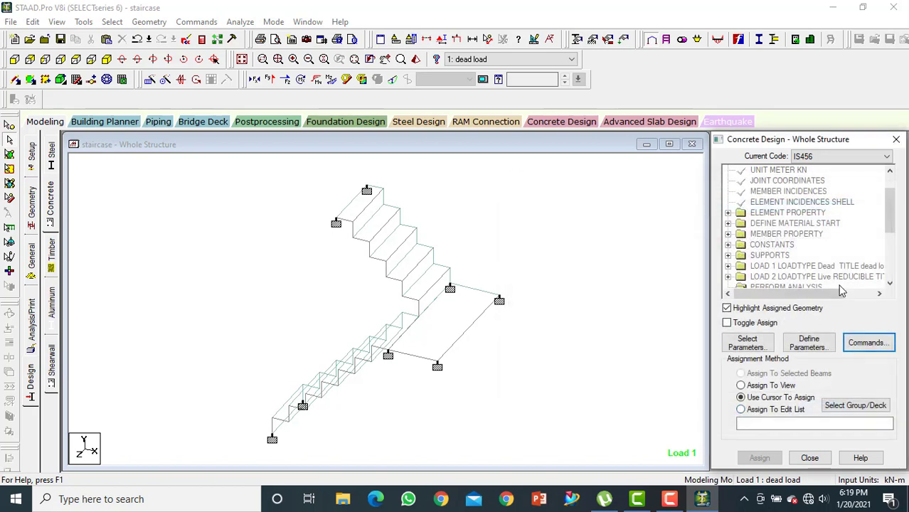
# Assign the FC 30000 parameter to the entire staircase using the Assign To View method
pyautogui.scroll(-4, 875, 229)
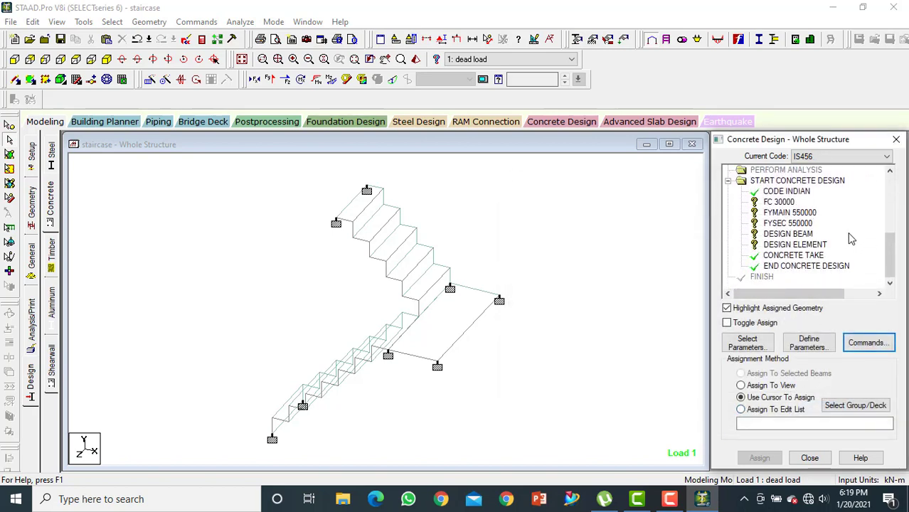
pyautogui.click(777, 203)
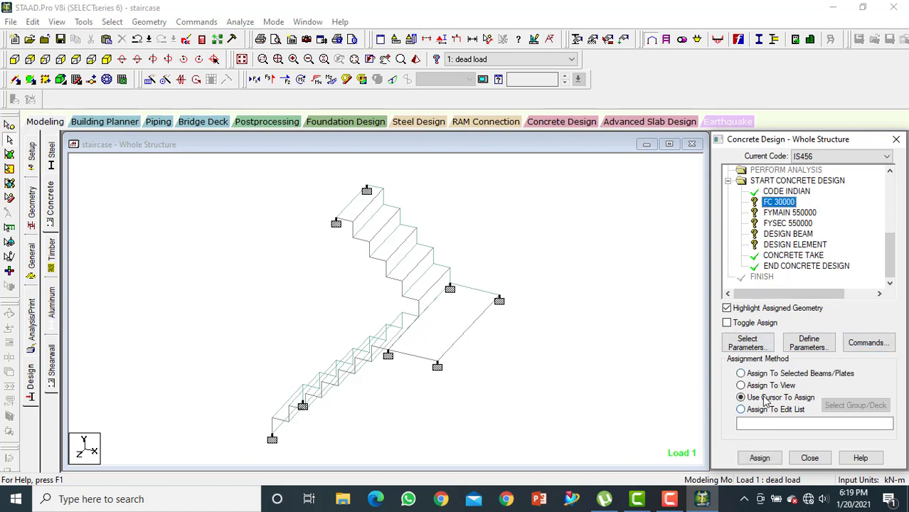
pyautogui.click(742, 385)
pyautogui.click(760, 458)
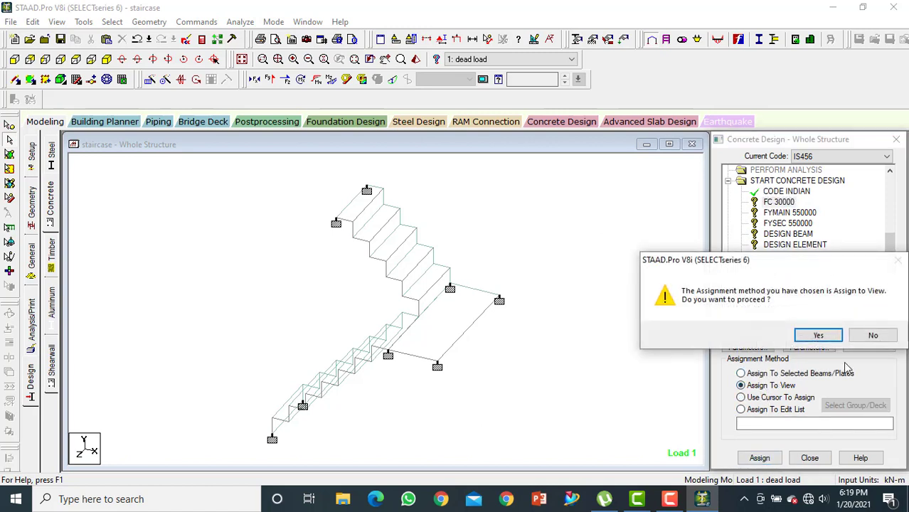
pyautogui.click(818, 336)
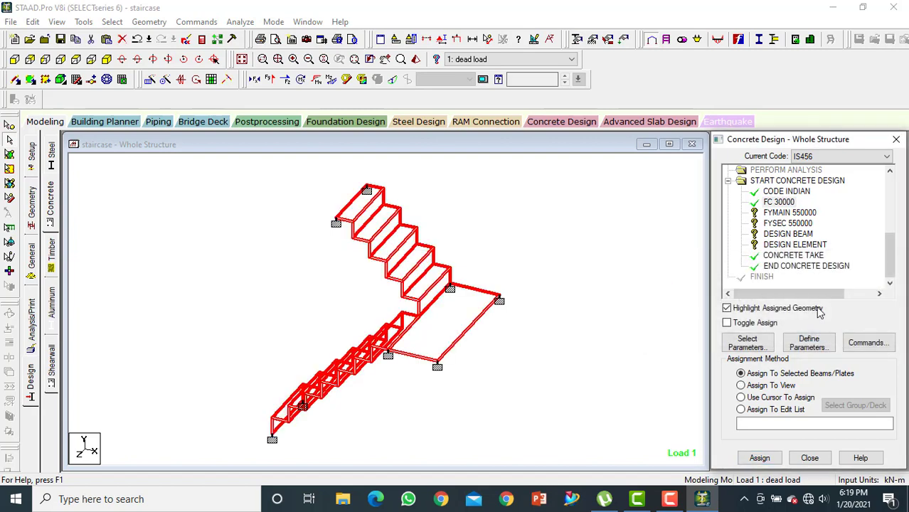
# Assign the FYMAIN 550000 and FYSEC 550000 parameters to the entire staircase using Assign To View
pyautogui.click(790, 213)
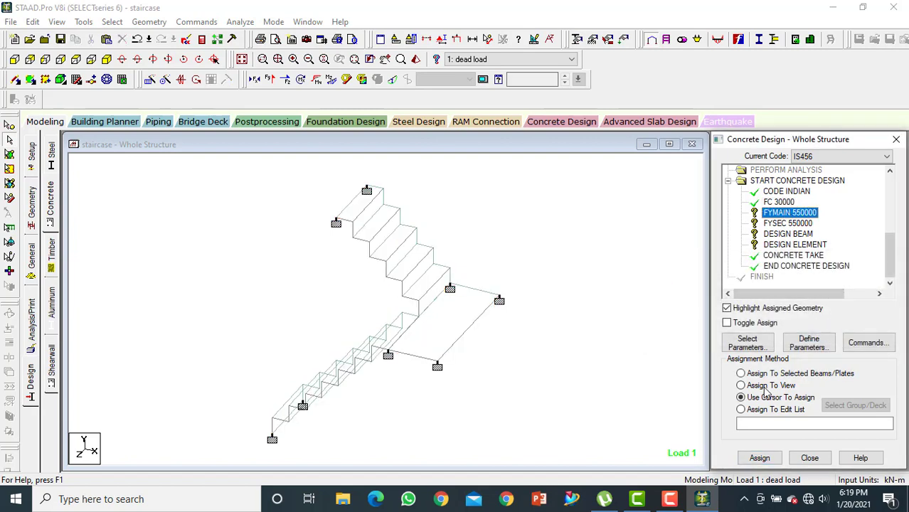
pyautogui.click(742, 385)
pyautogui.click(758, 458)
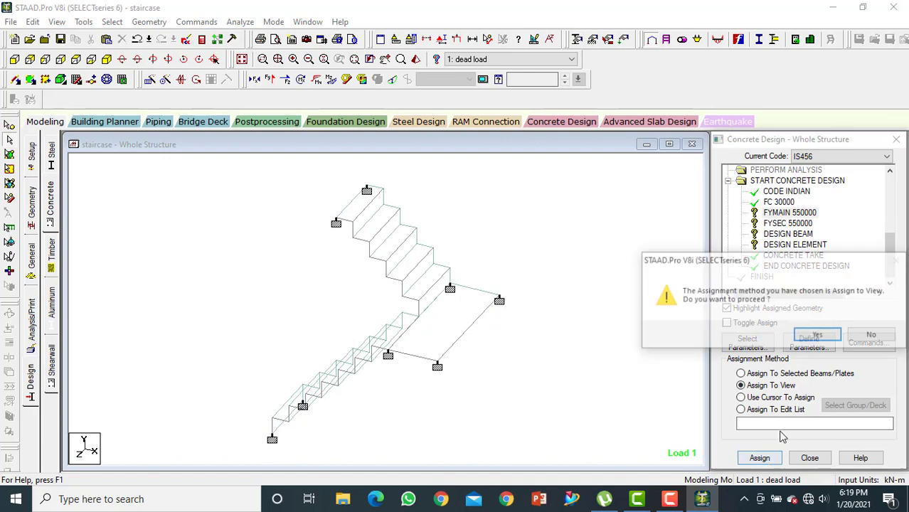
pyautogui.click(805, 342)
pyautogui.click(788, 223)
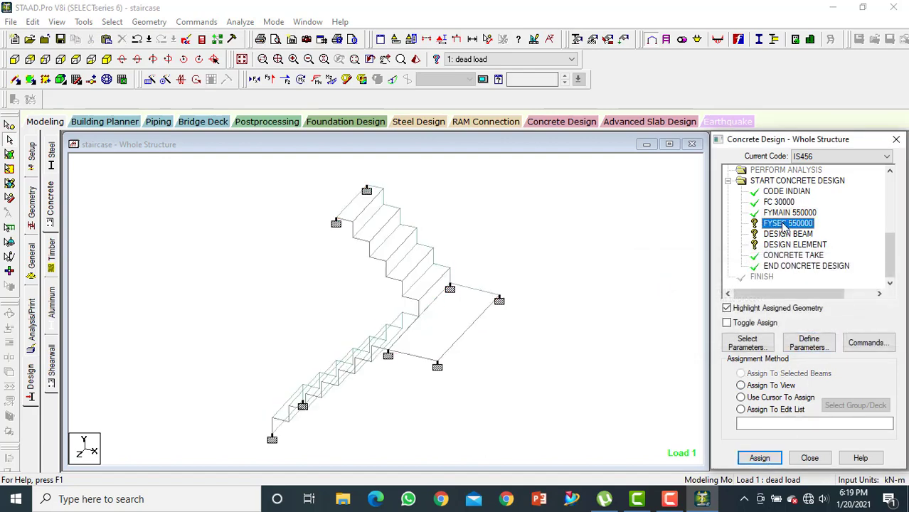
pyautogui.click(767, 385)
pyautogui.click(759, 458)
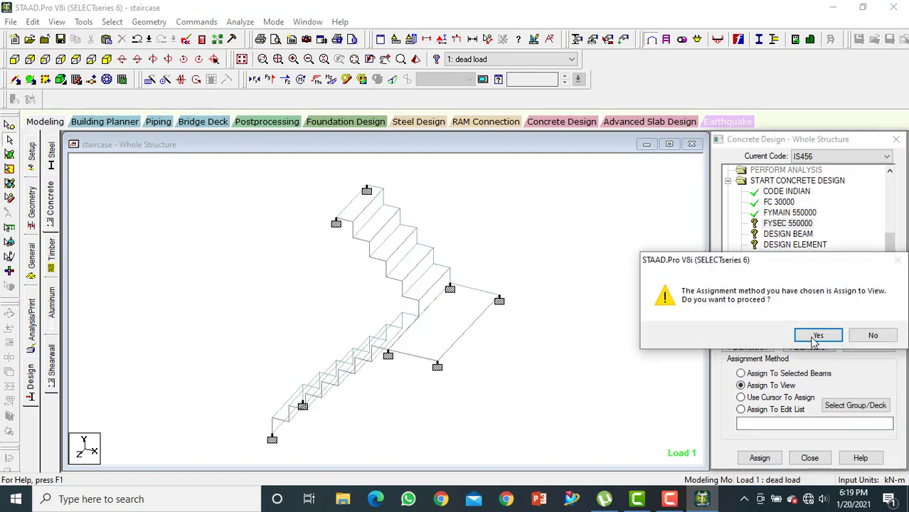
pyautogui.click(815, 335)
# Assign the DESIGN BEAM and DESIGN ELEMENT commands to the whole structure using Assign To View
pyautogui.click(786, 234)
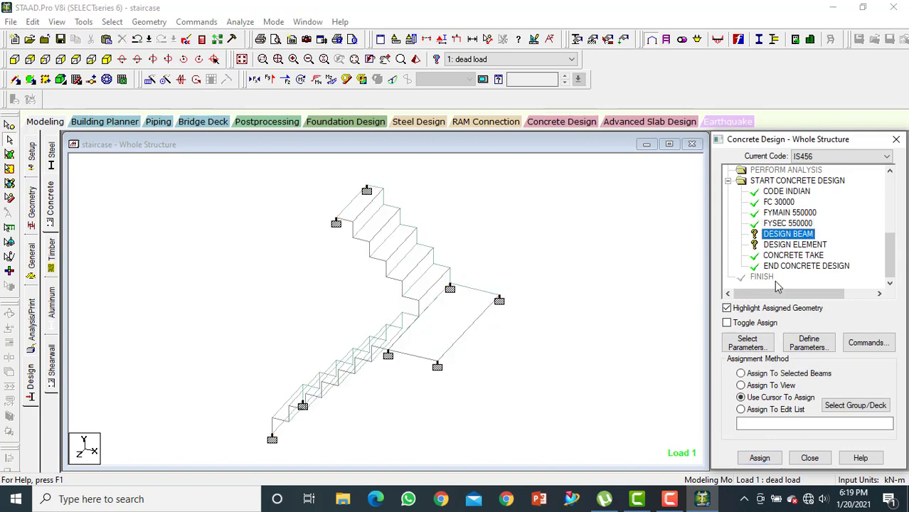
pyautogui.click(758, 386)
pyautogui.click(759, 458)
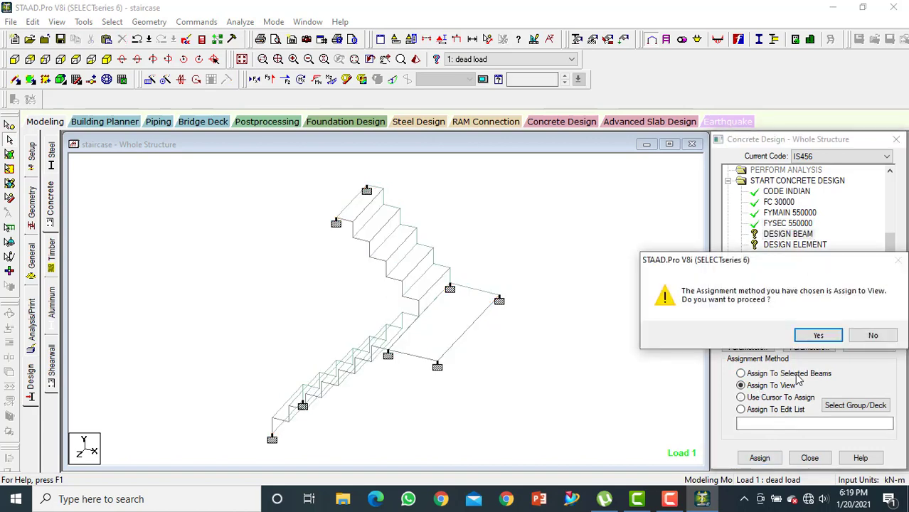
pyautogui.click(815, 335)
pyautogui.click(782, 244)
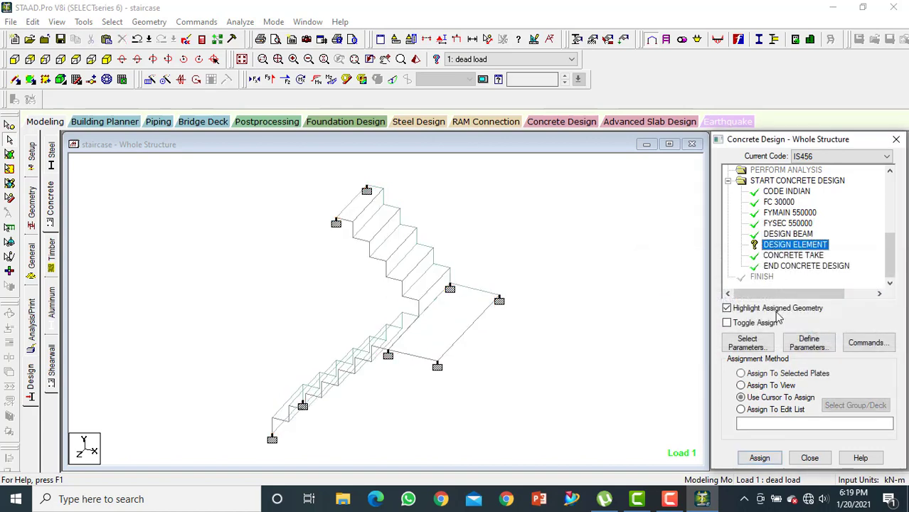
pyautogui.click(785, 386)
pyautogui.click(759, 458)
pyautogui.click(815, 335)
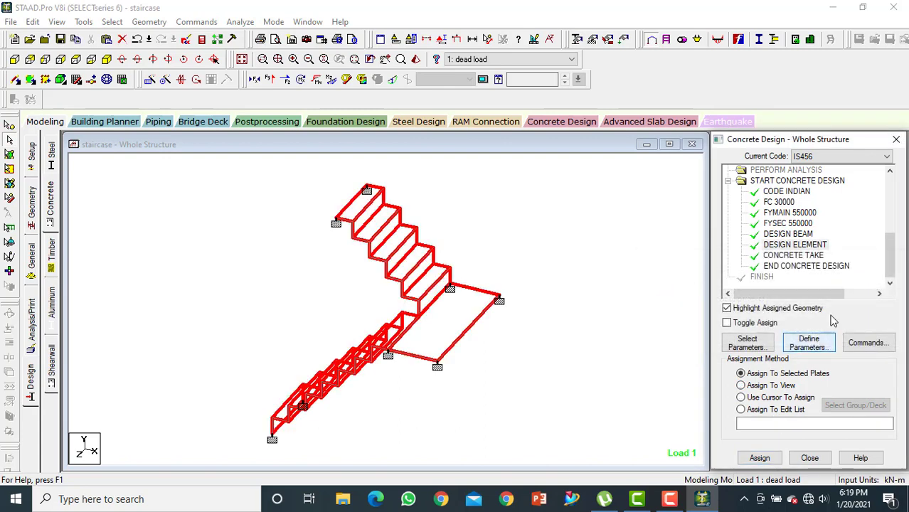
# Add another Perform Analysis command with the No Print option after the concrete design block
pyautogui.click(31, 339)
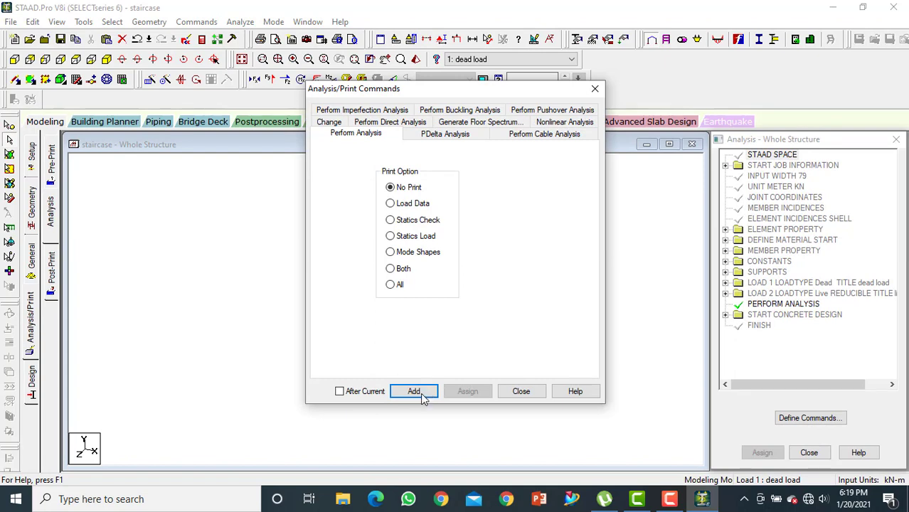
pyautogui.click(419, 396)
pyautogui.click(520, 392)
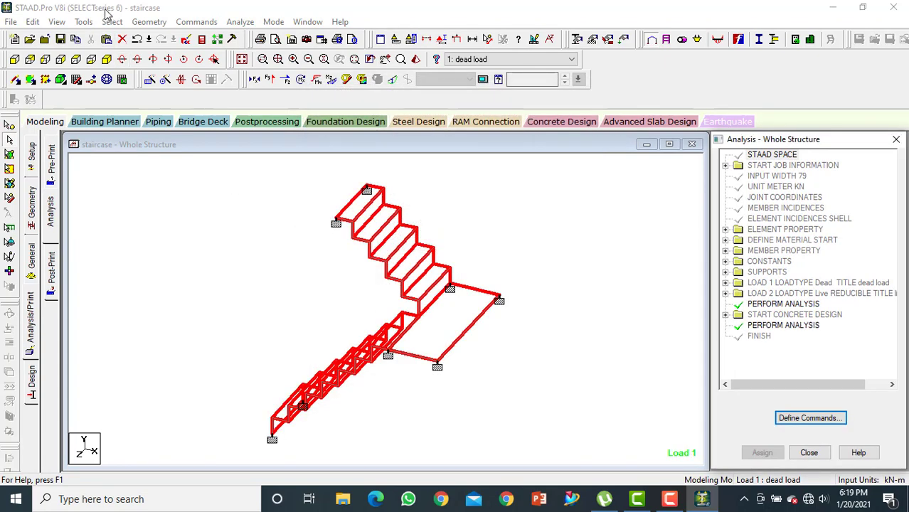
# Run the analysis and design, saving the modified structure, and open the resulting output file
pyautogui.click(161, 23)
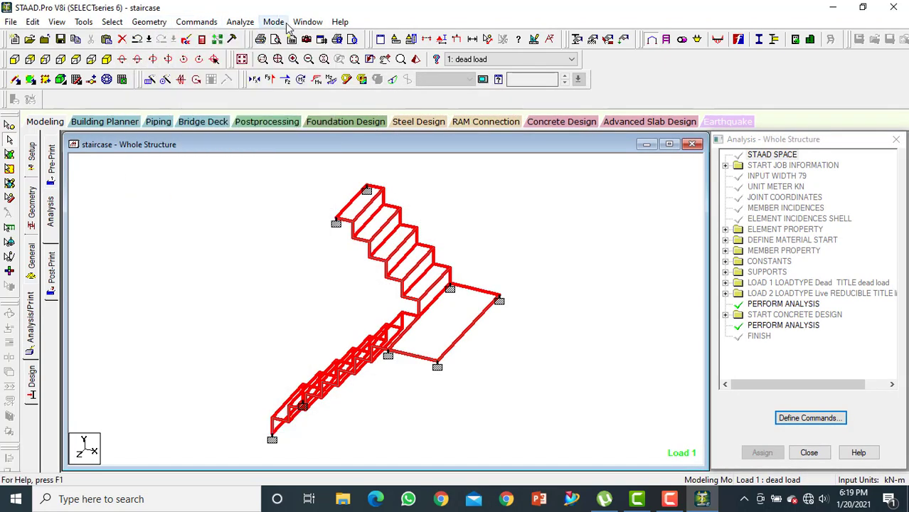
pyautogui.click(261, 37)
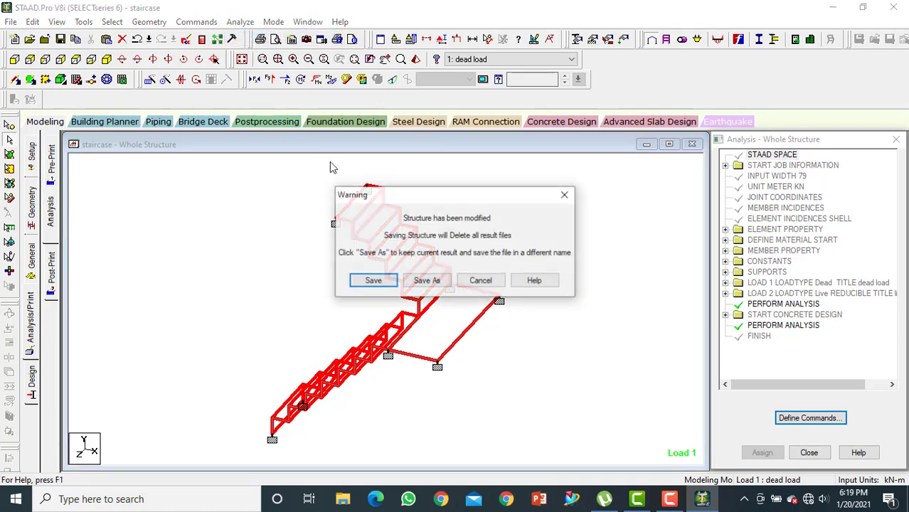
pyautogui.click(381, 281)
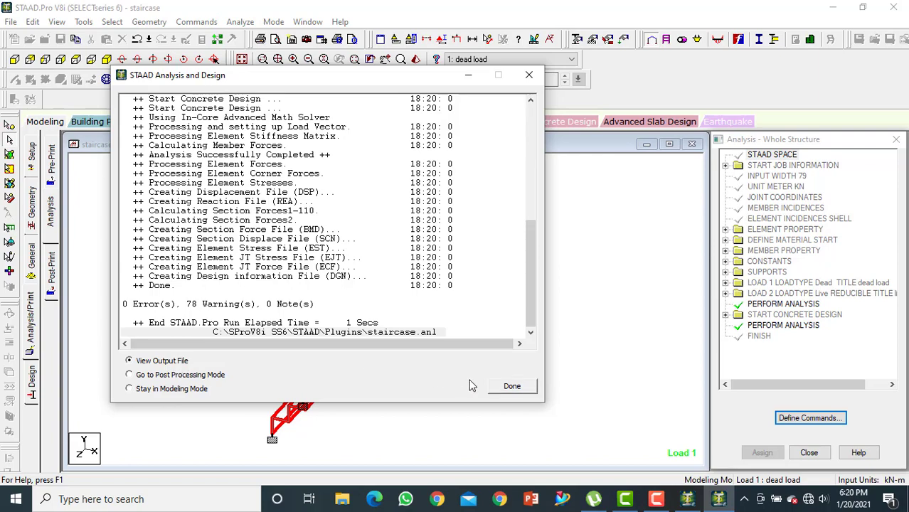
pyautogui.click(511, 387)
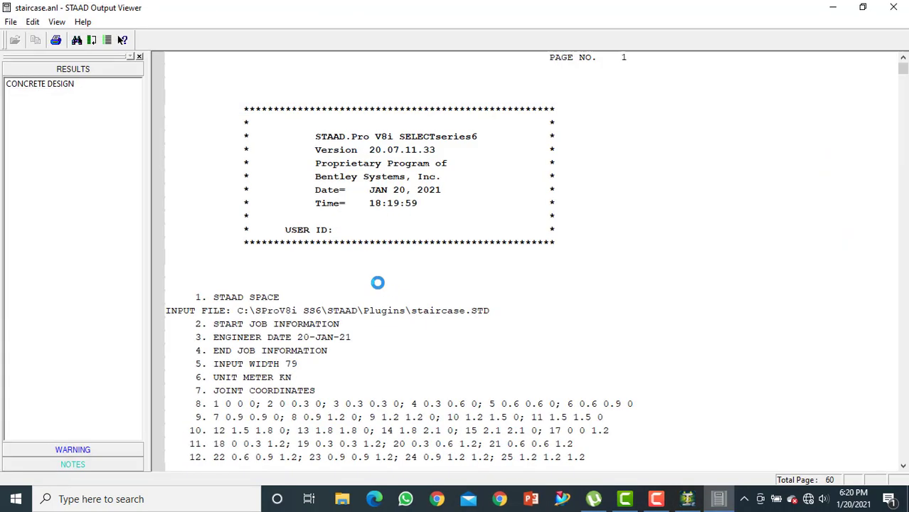
# Review the concrete design results of the beams in the output file and close the viewer
pyautogui.scroll(-5, 378, 282)
pyautogui.click(50, 84)
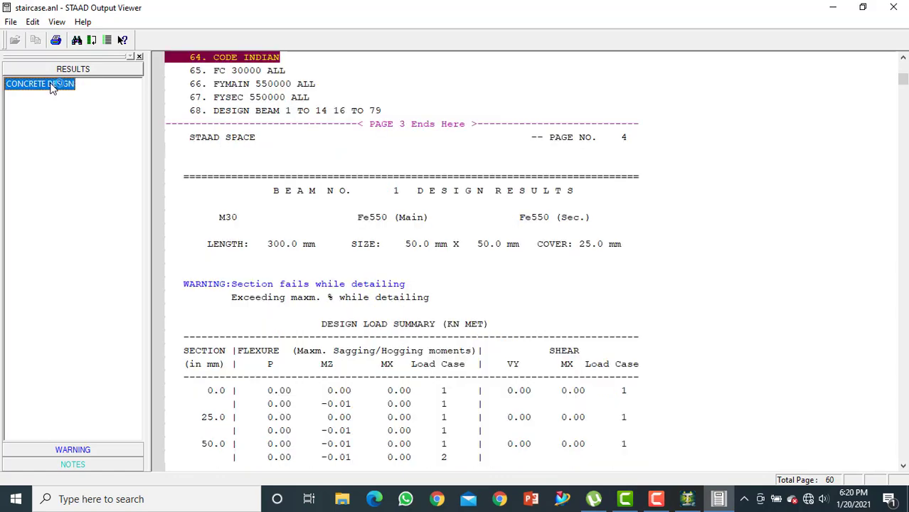
pyautogui.scroll(-18, 386, 228)
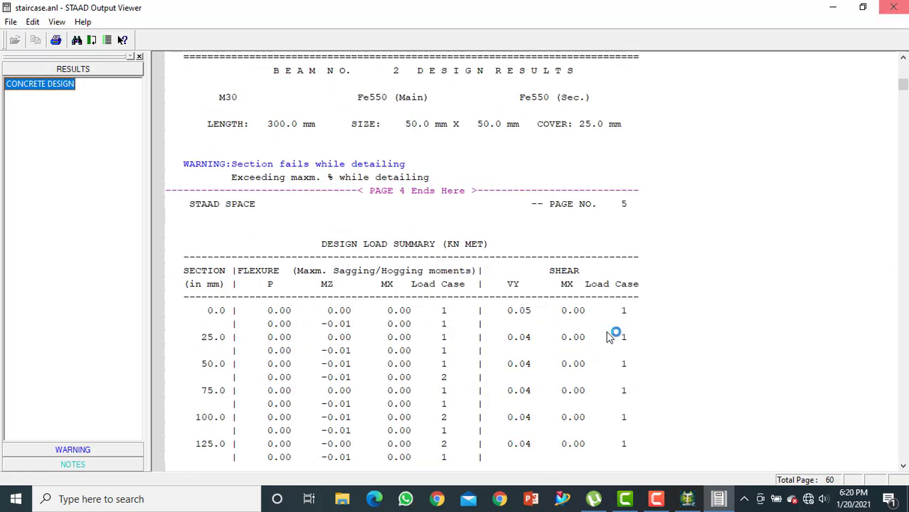
pyautogui.scroll(-20, 610, 337)
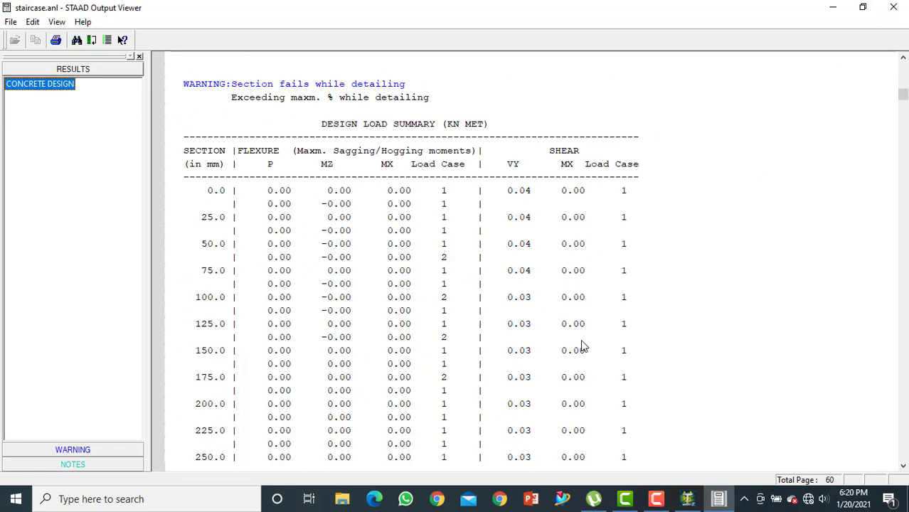
pyautogui.scroll(-12, 582, 346)
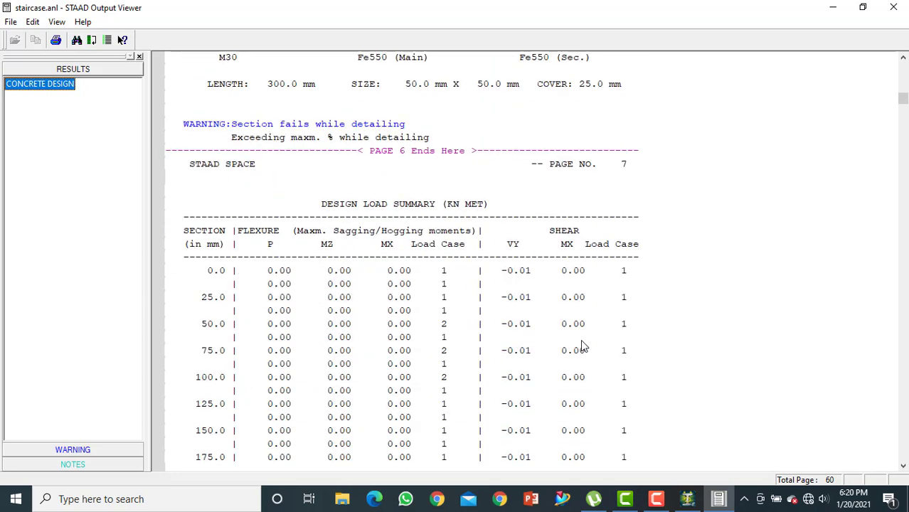
pyautogui.scroll(-5, 582, 346)
pyautogui.click(894, 7)
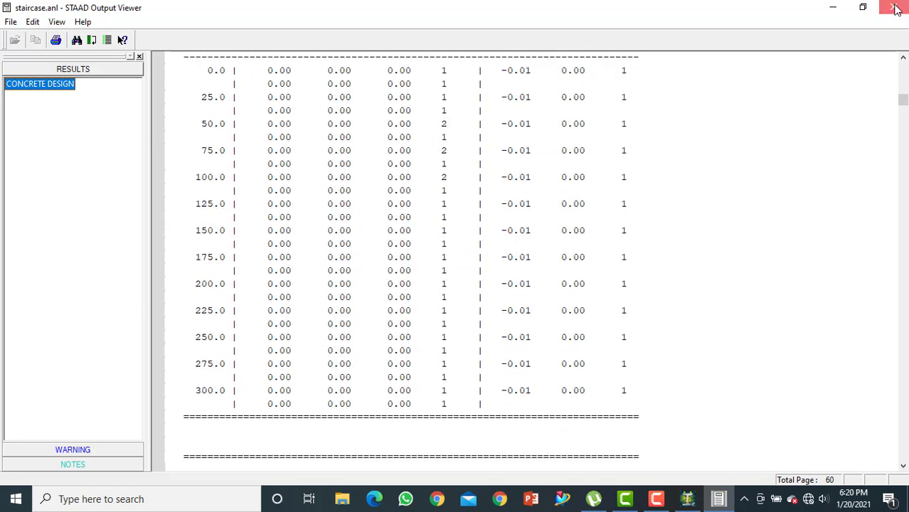
# Inspect the deflection, shear bending, loading and section properties of the crosswise beam at the front edge of the upper flight's top step
pyautogui.click(196, 212)
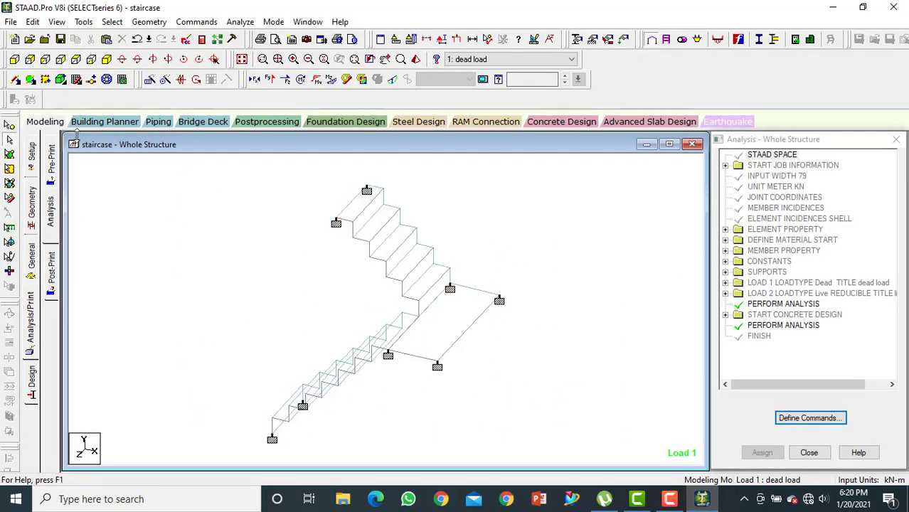
pyautogui.doubleClick(374, 203)
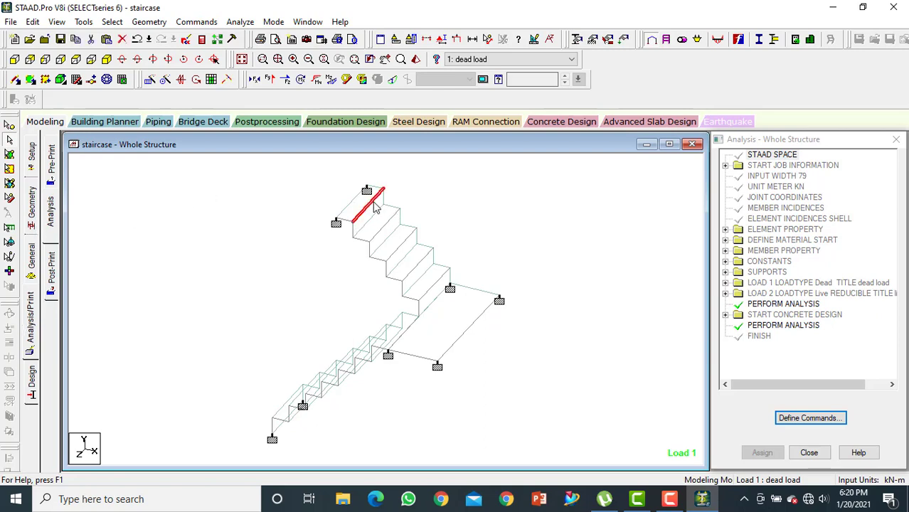
pyautogui.click(468, 122)
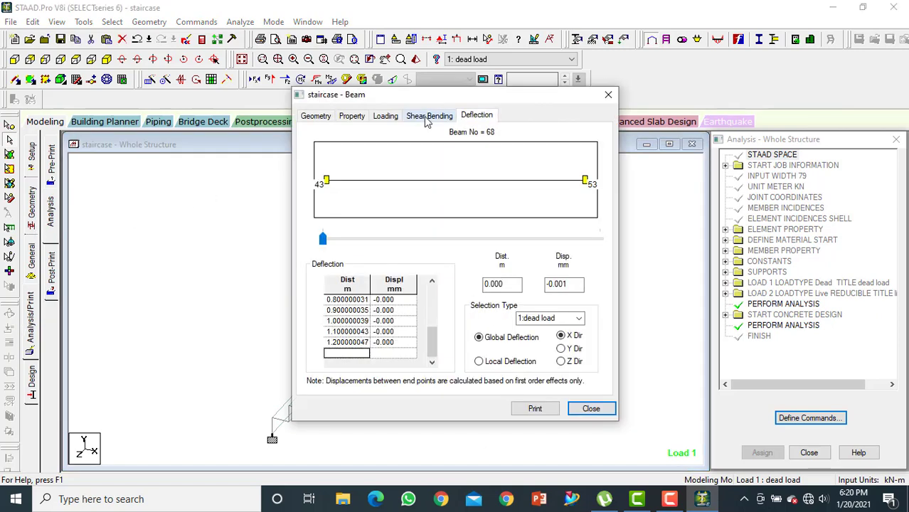
pyautogui.click(428, 118)
pyautogui.click(384, 118)
pyautogui.click(354, 118)
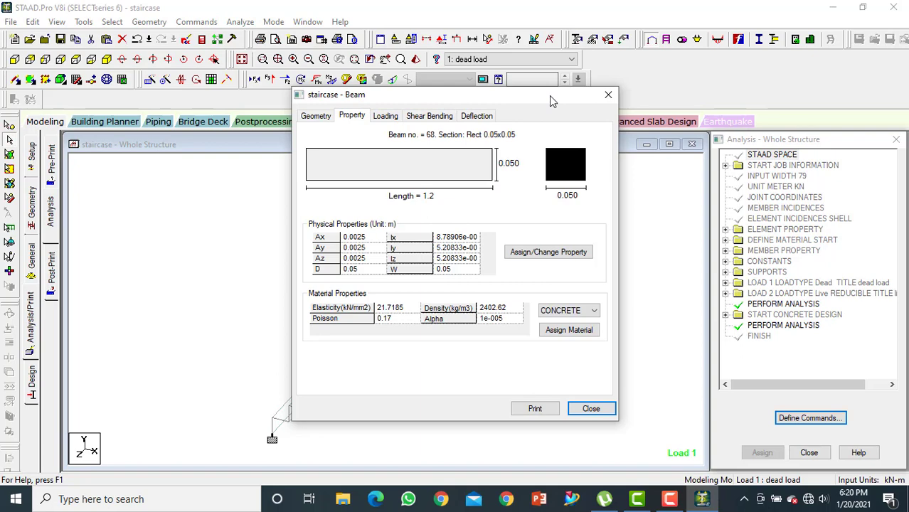
pyautogui.click(609, 95)
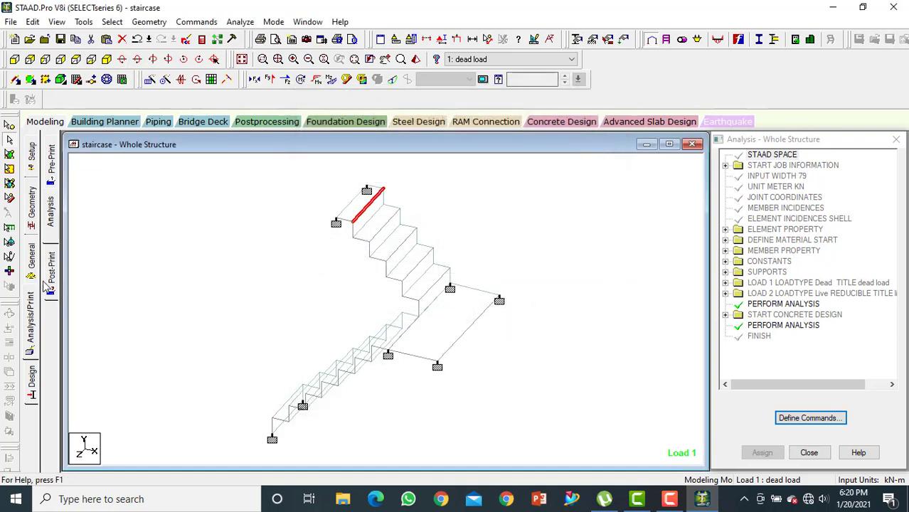